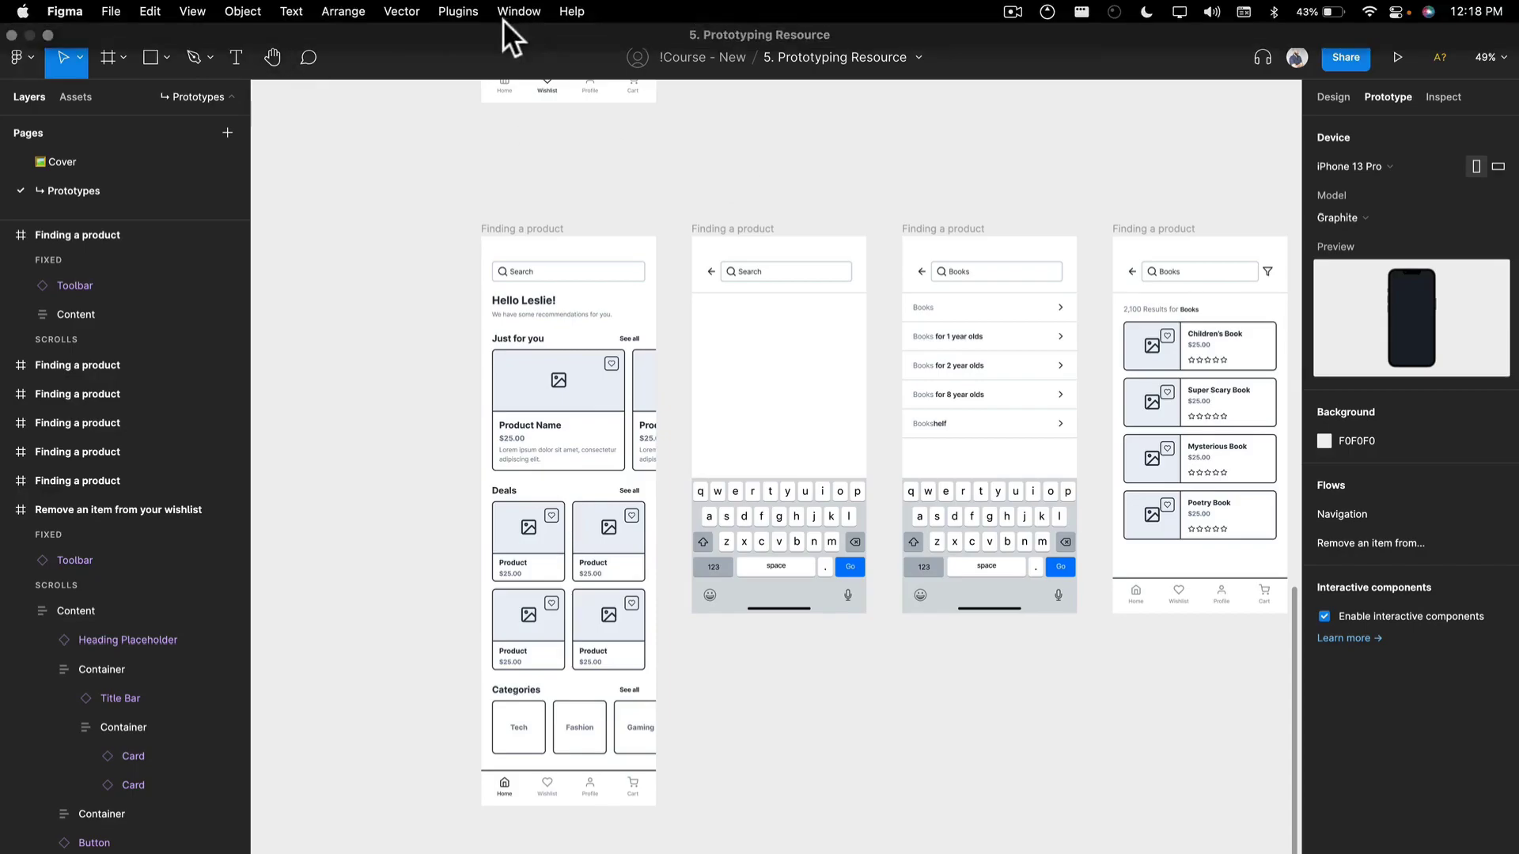
# - Review the Finding a product frames from the home screen through search, suggestions, results and filters to the product page
pyautogui.click(487, 17)
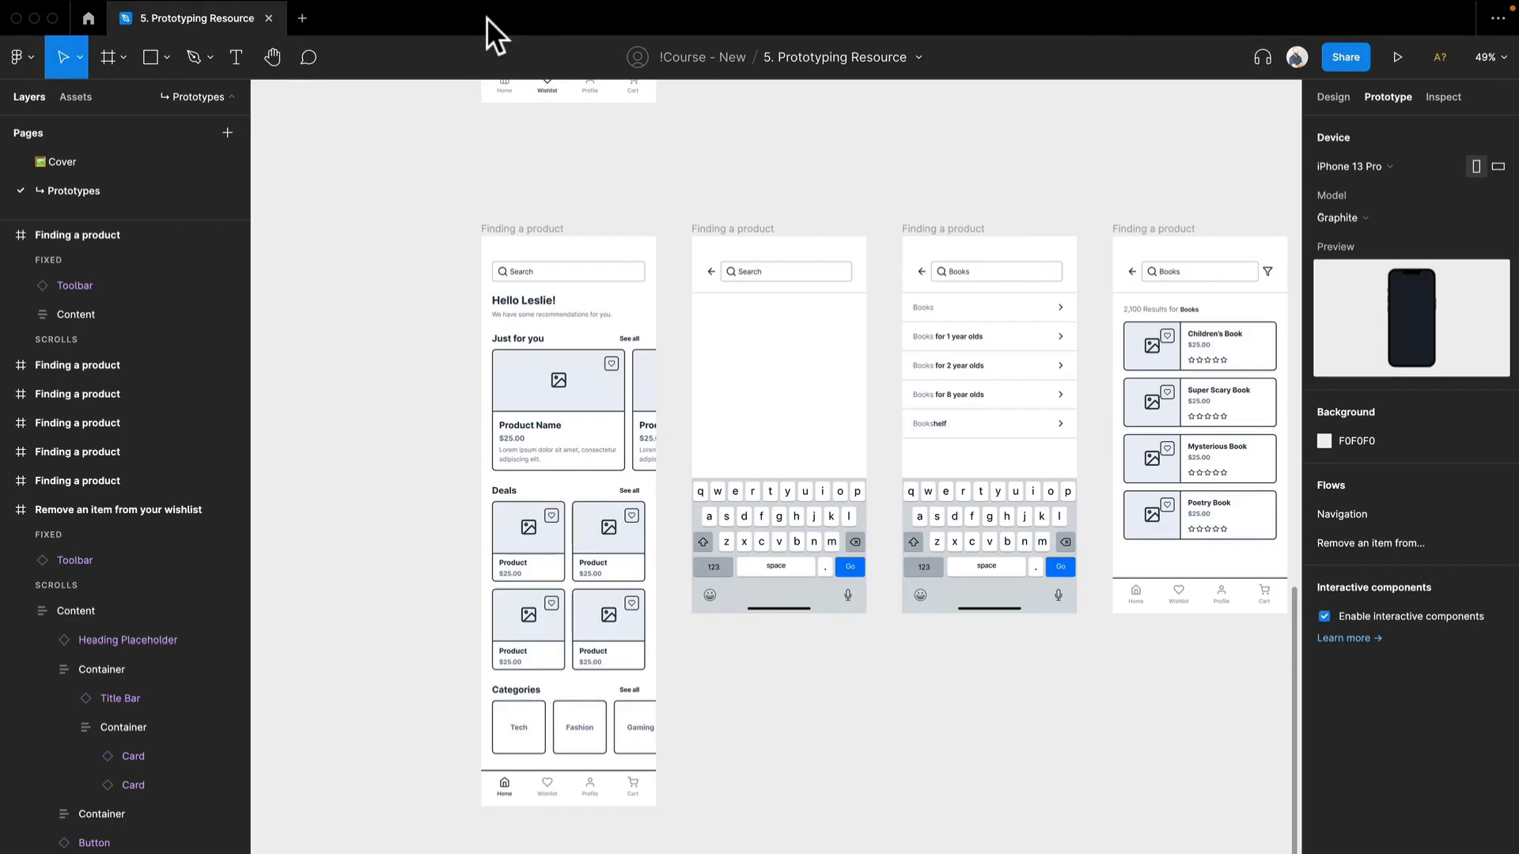
pyautogui.moveTo(590, 196); pyautogui.dragTo(358, 190)
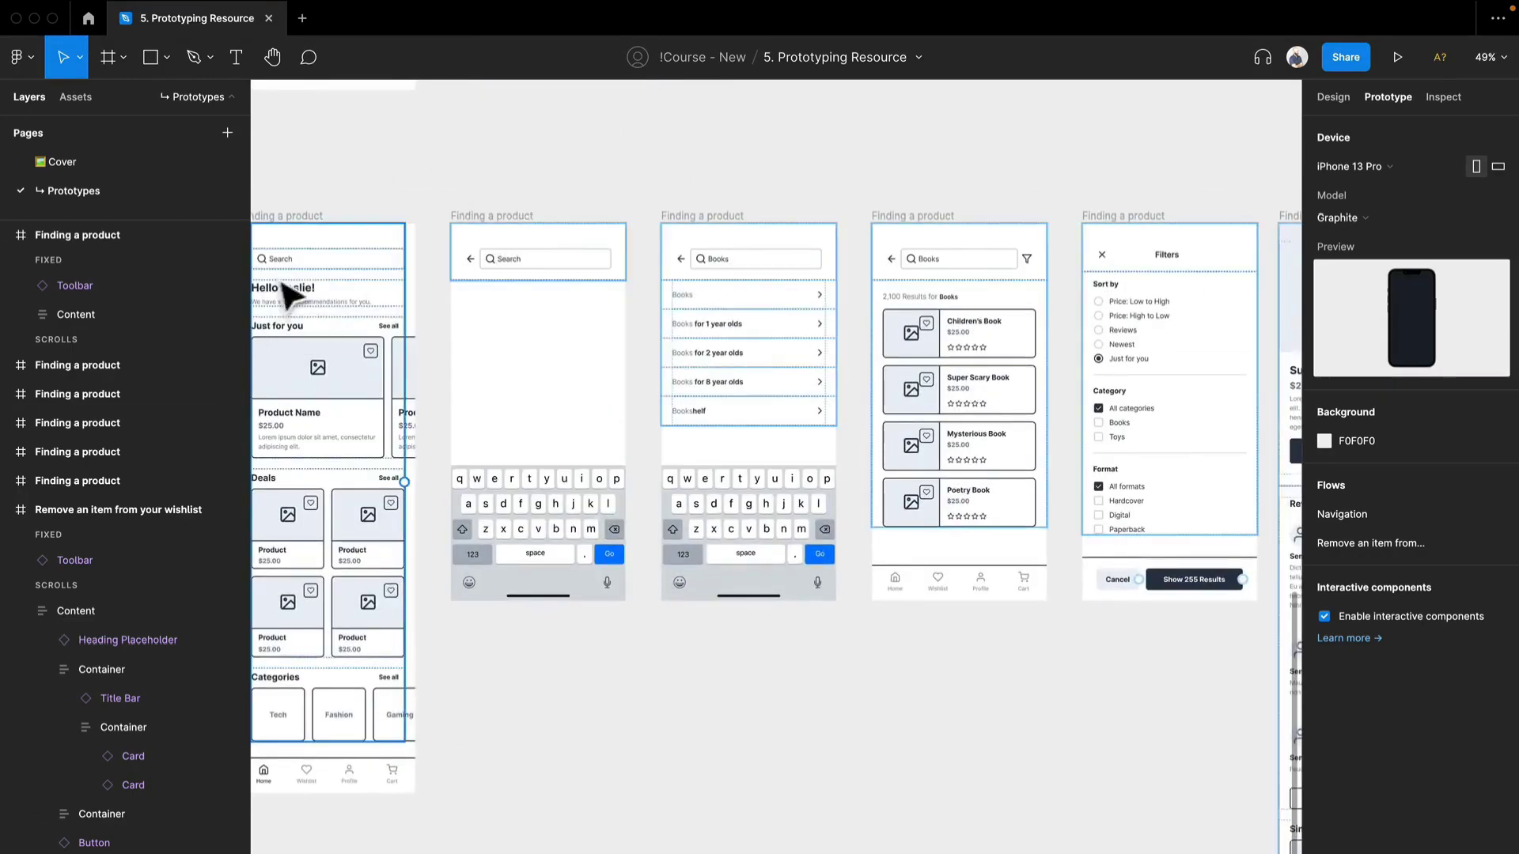
pyautogui.hscroll(-4, 352, 295)
pyautogui.scroll(3, 498, 288)
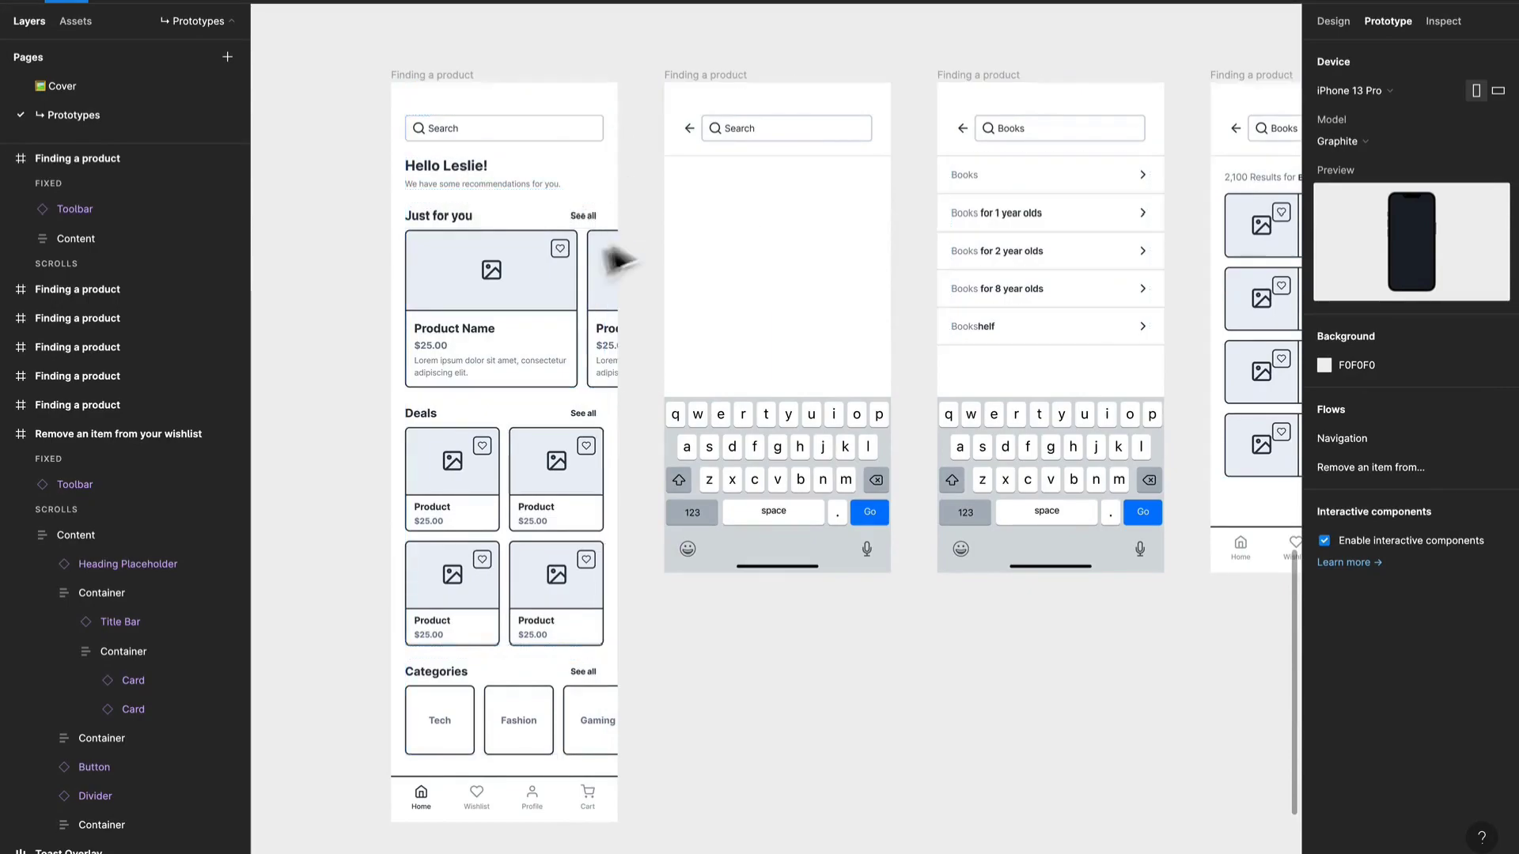
pyautogui.moveTo(804, 537); pyautogui.dragTo(512, 481)
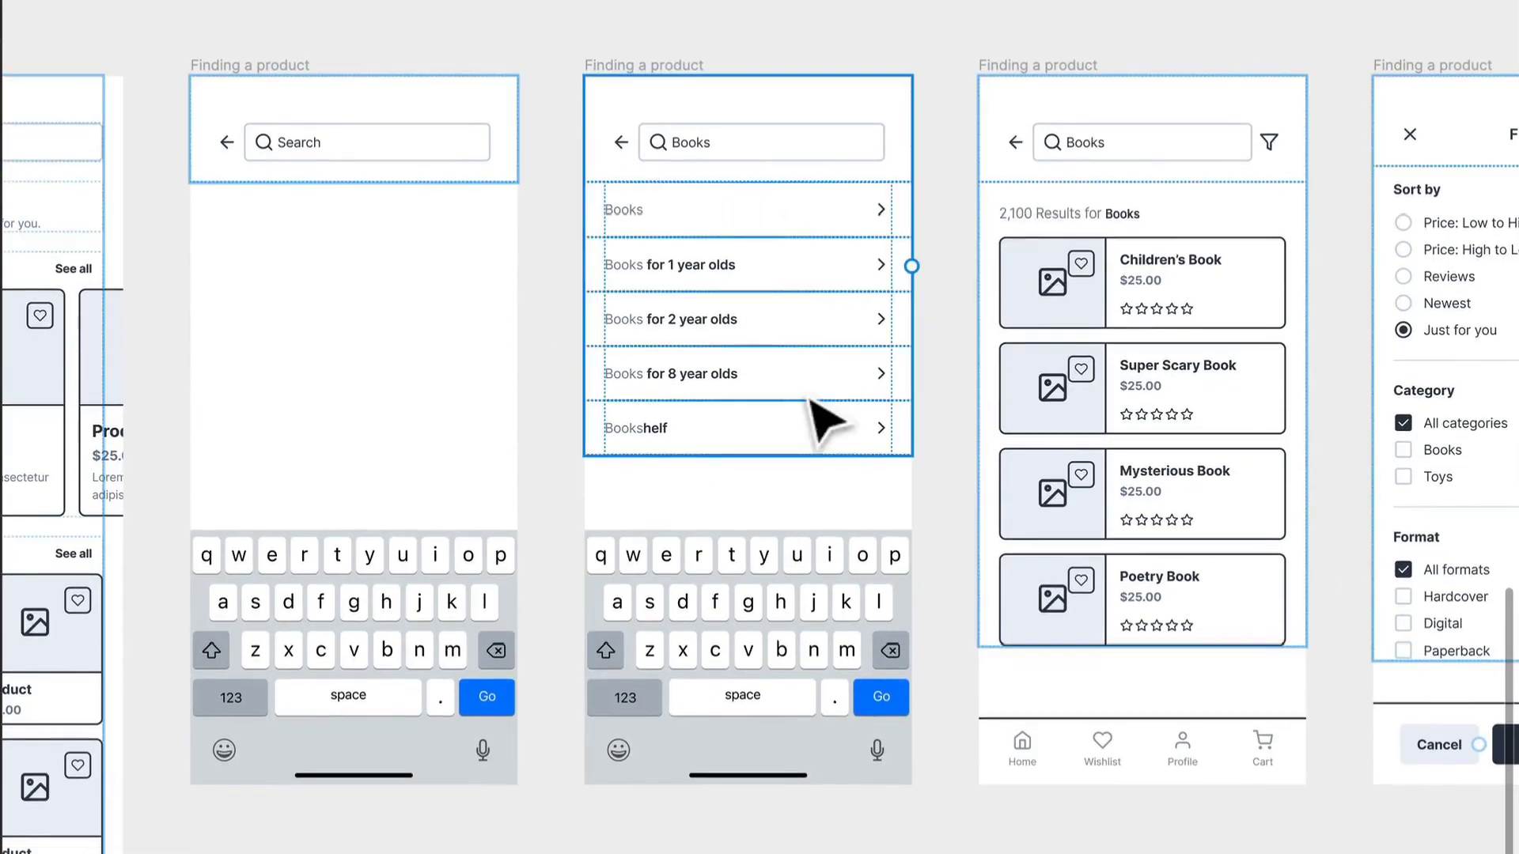
pyautogui.moveTo(1078, 479); pyautogui.dragTo(565, 411)
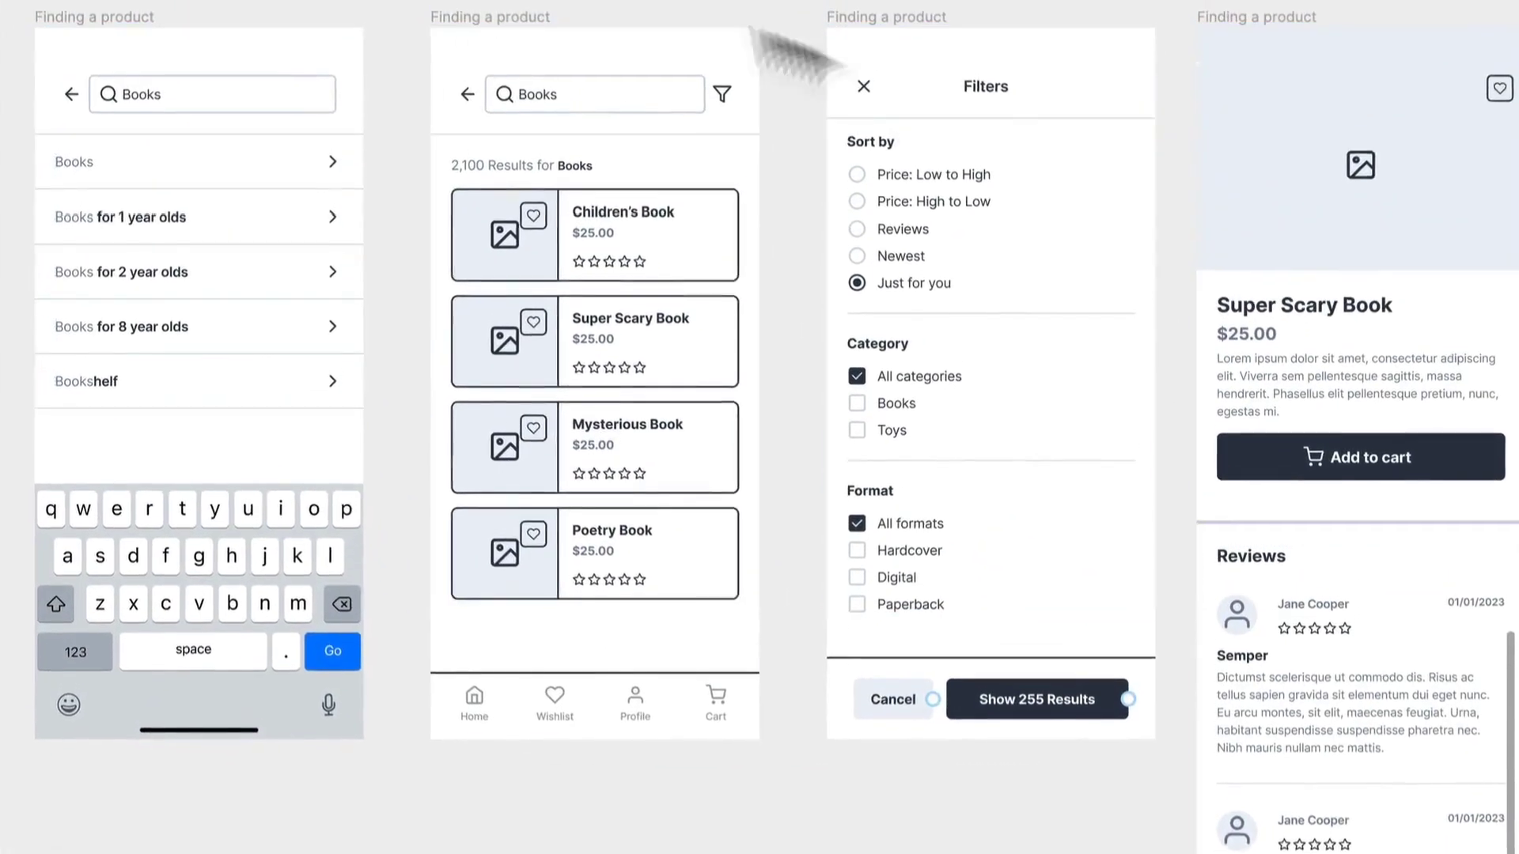
pyautogui.moveTo(1038, 464); pyautogui.dragTo(617, 470)
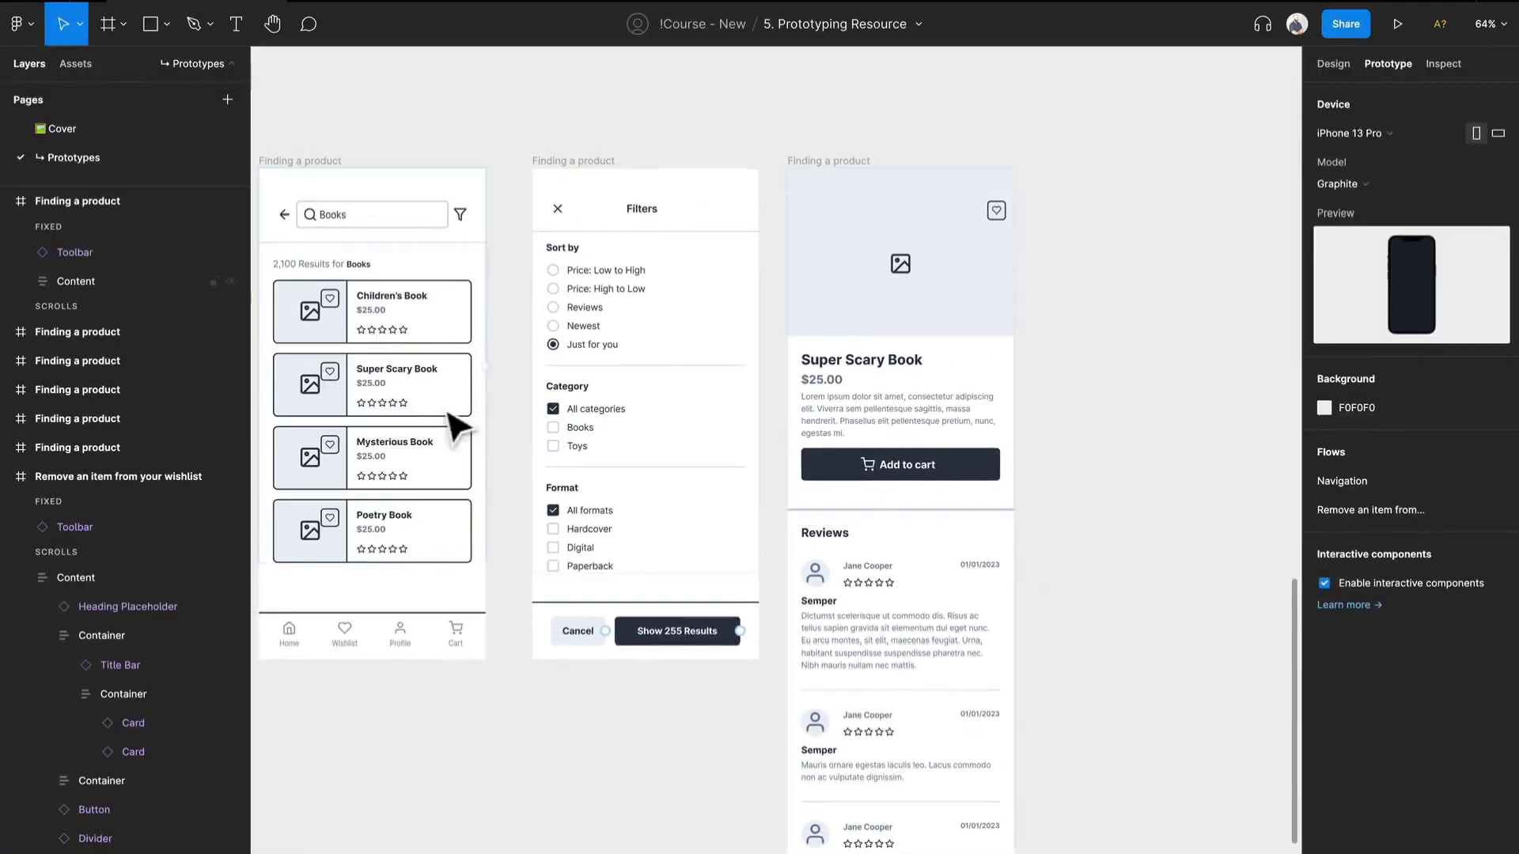
pyautogui.moveTo(526, 412)
pyautogui.mouseDown()
pyautogui.moveTo(763, 411)
pyautogui.moveTo(1203, 360)
pyautogui.moveTo(1250, 475)
pyautogui.mouseUp()
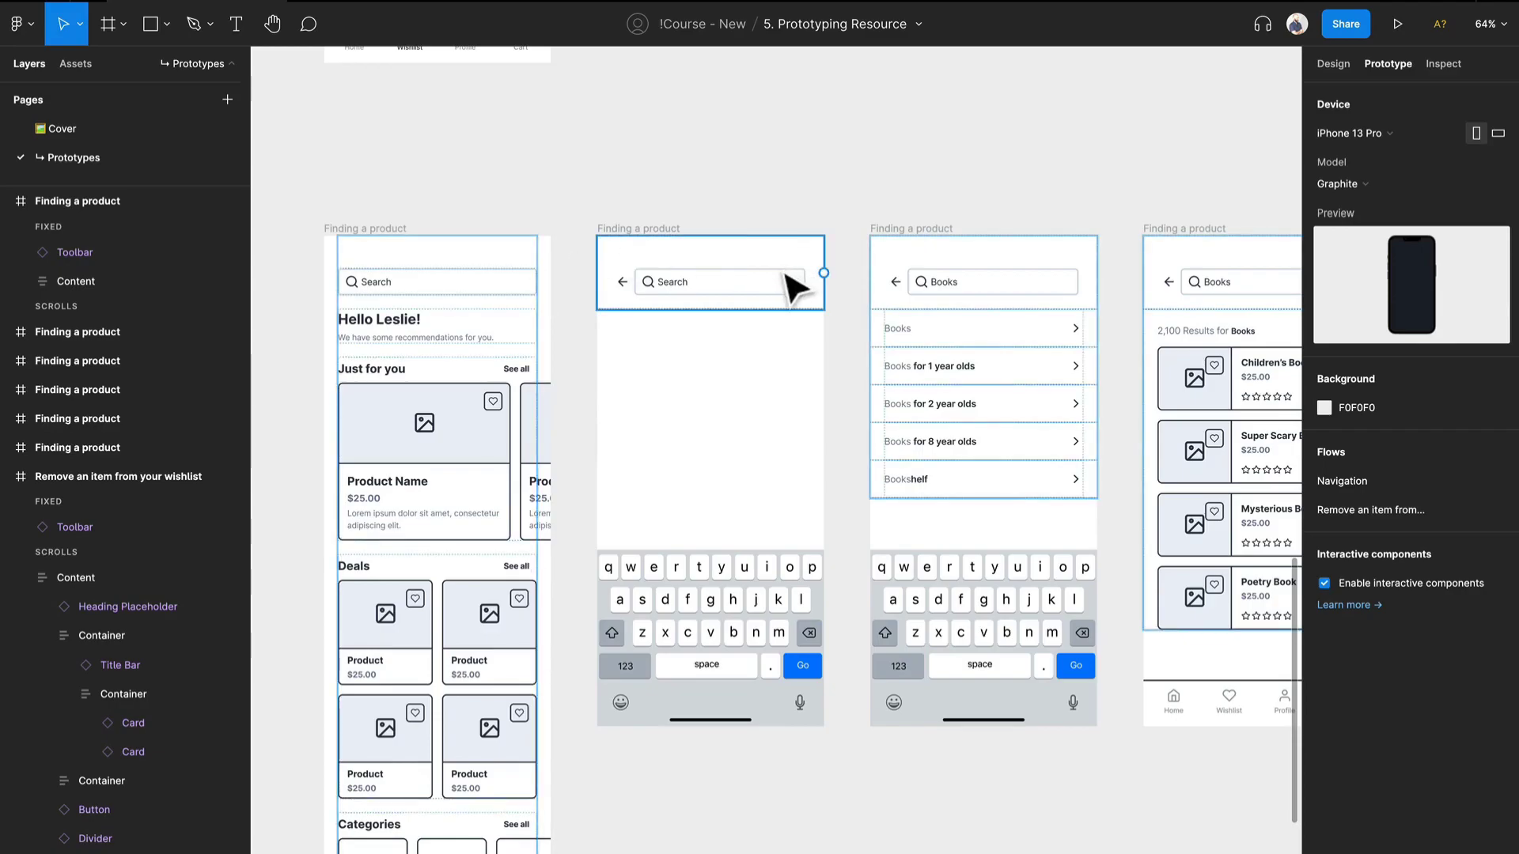
# - Link the home screen's search field to the empty search screen with an on-tap Navigate to interaction using the Dissolve animation
pyautogui.click(494, 301)
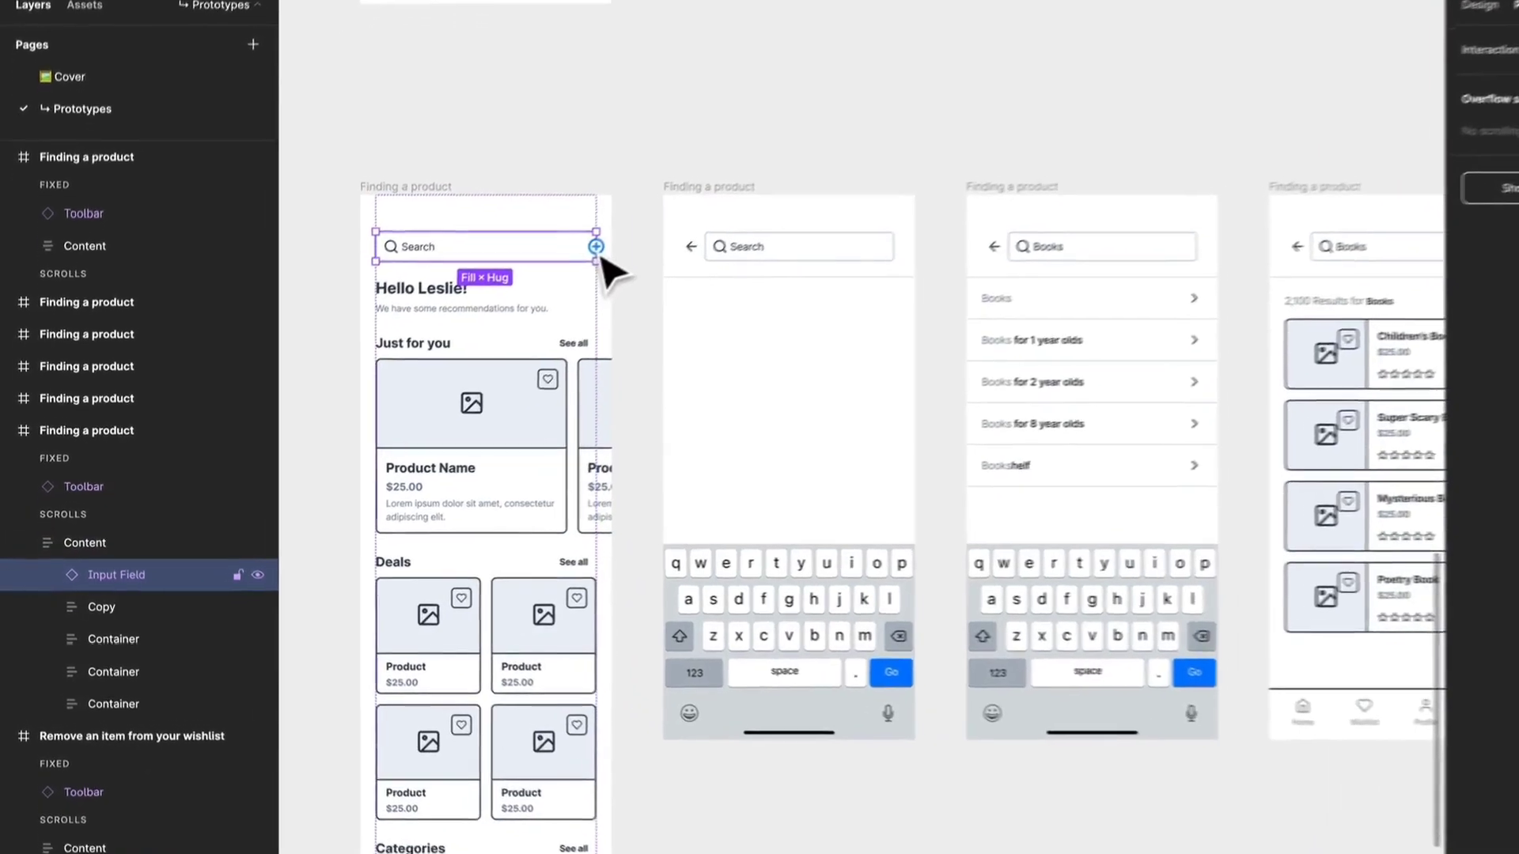
pyautogui.moveTo(595, 247); pyautogui.dragTo(728, 276)
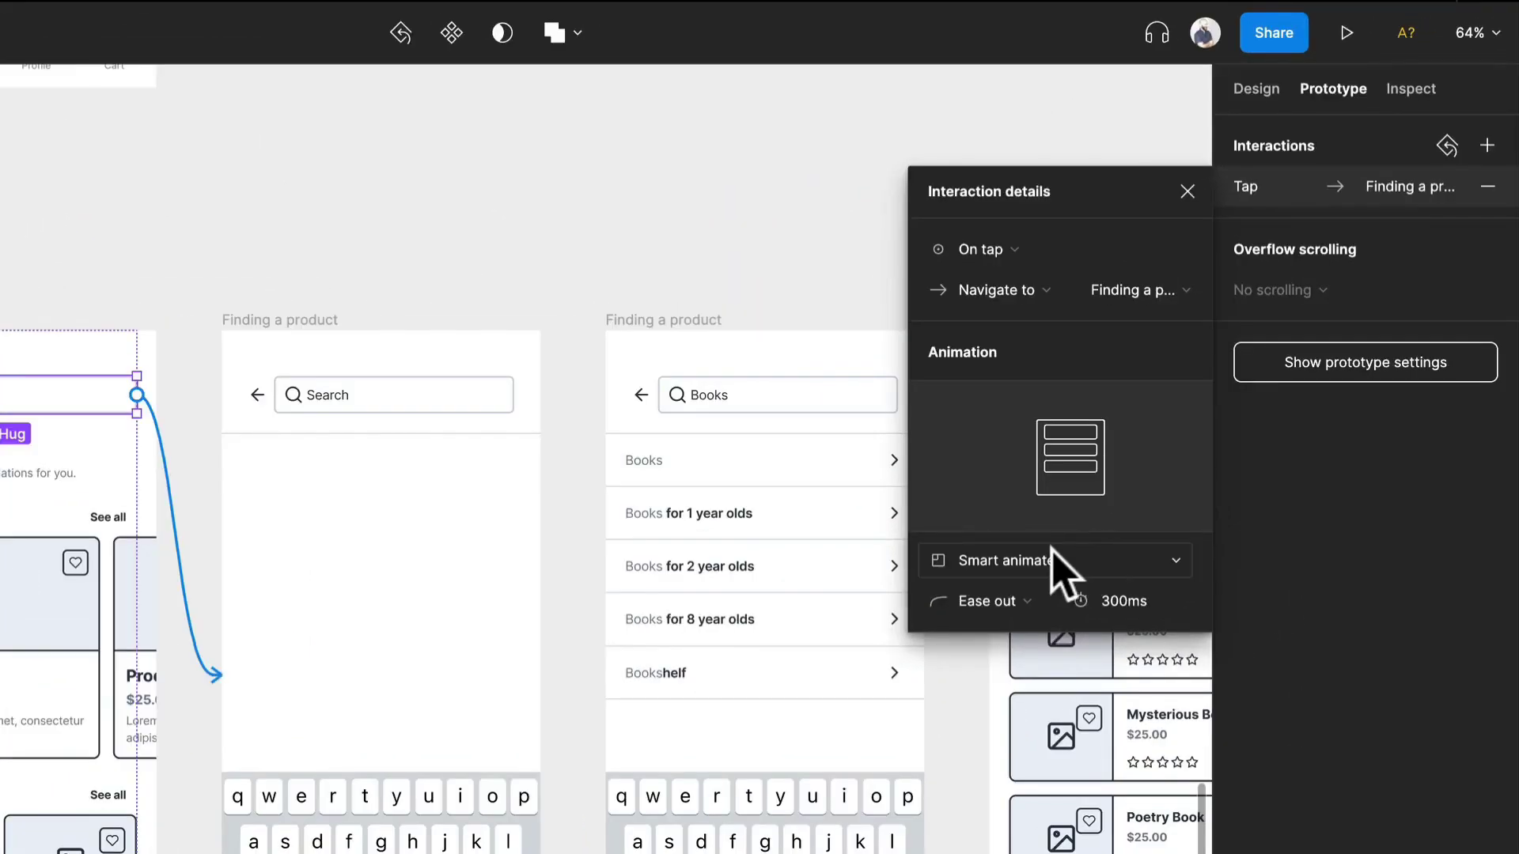
pyautogui.click(1052, 557)
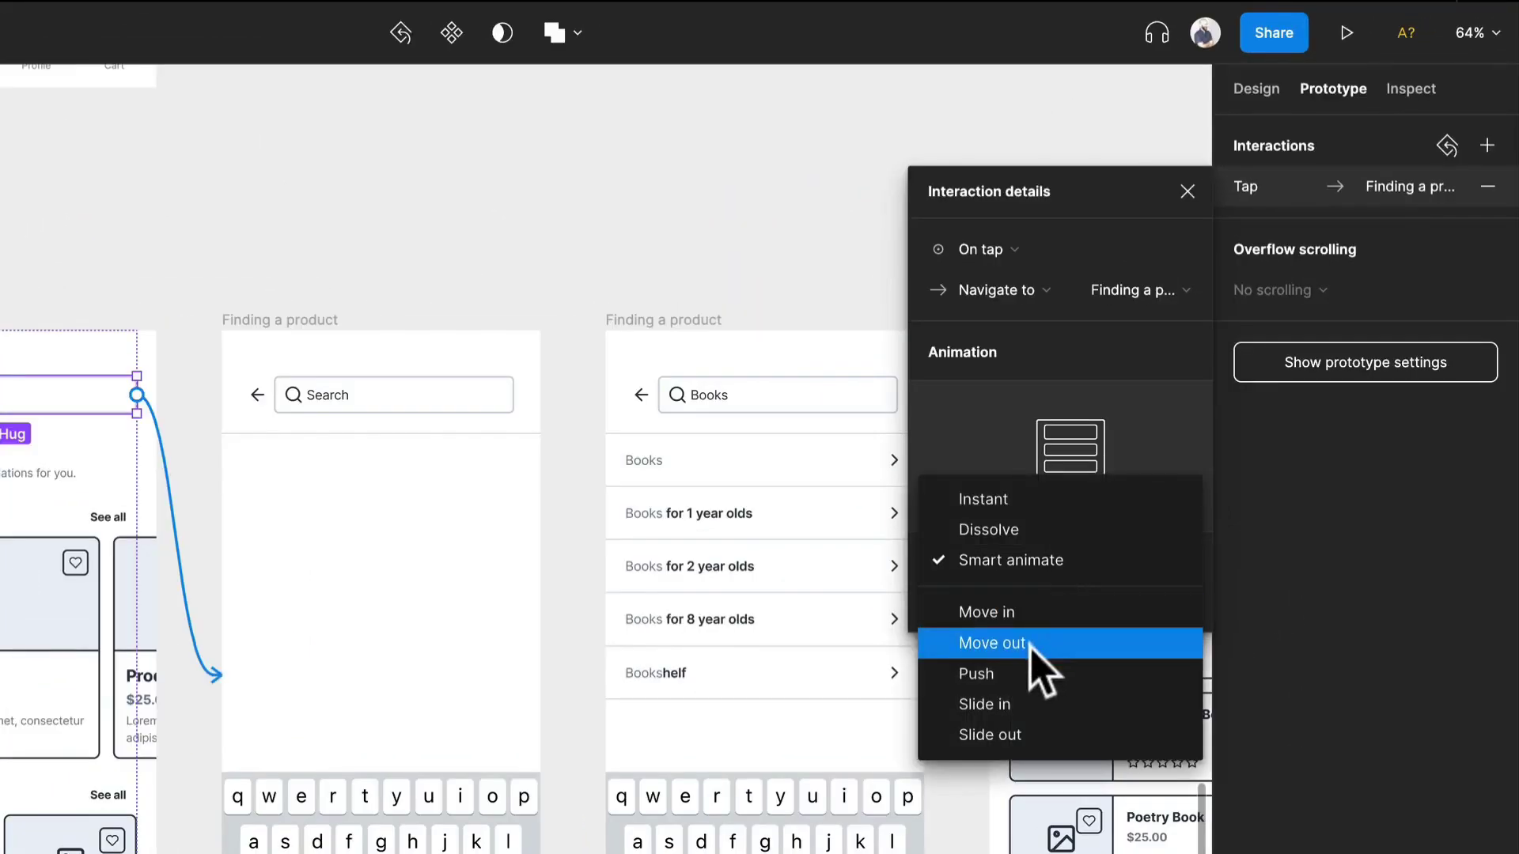
pyautogui.click(1041, 530)
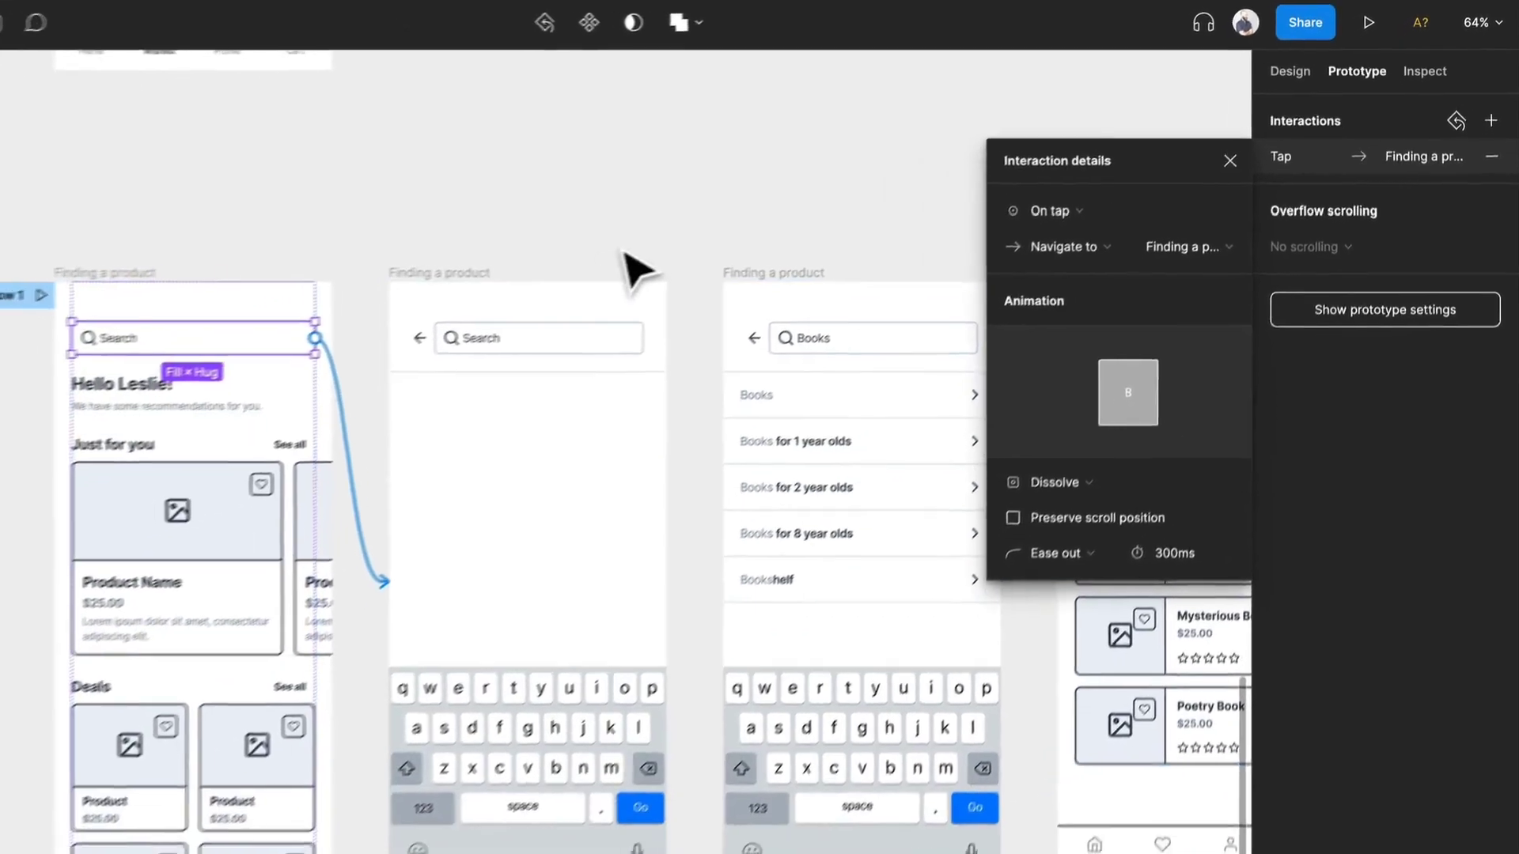
pyautogui.click(624, 253)
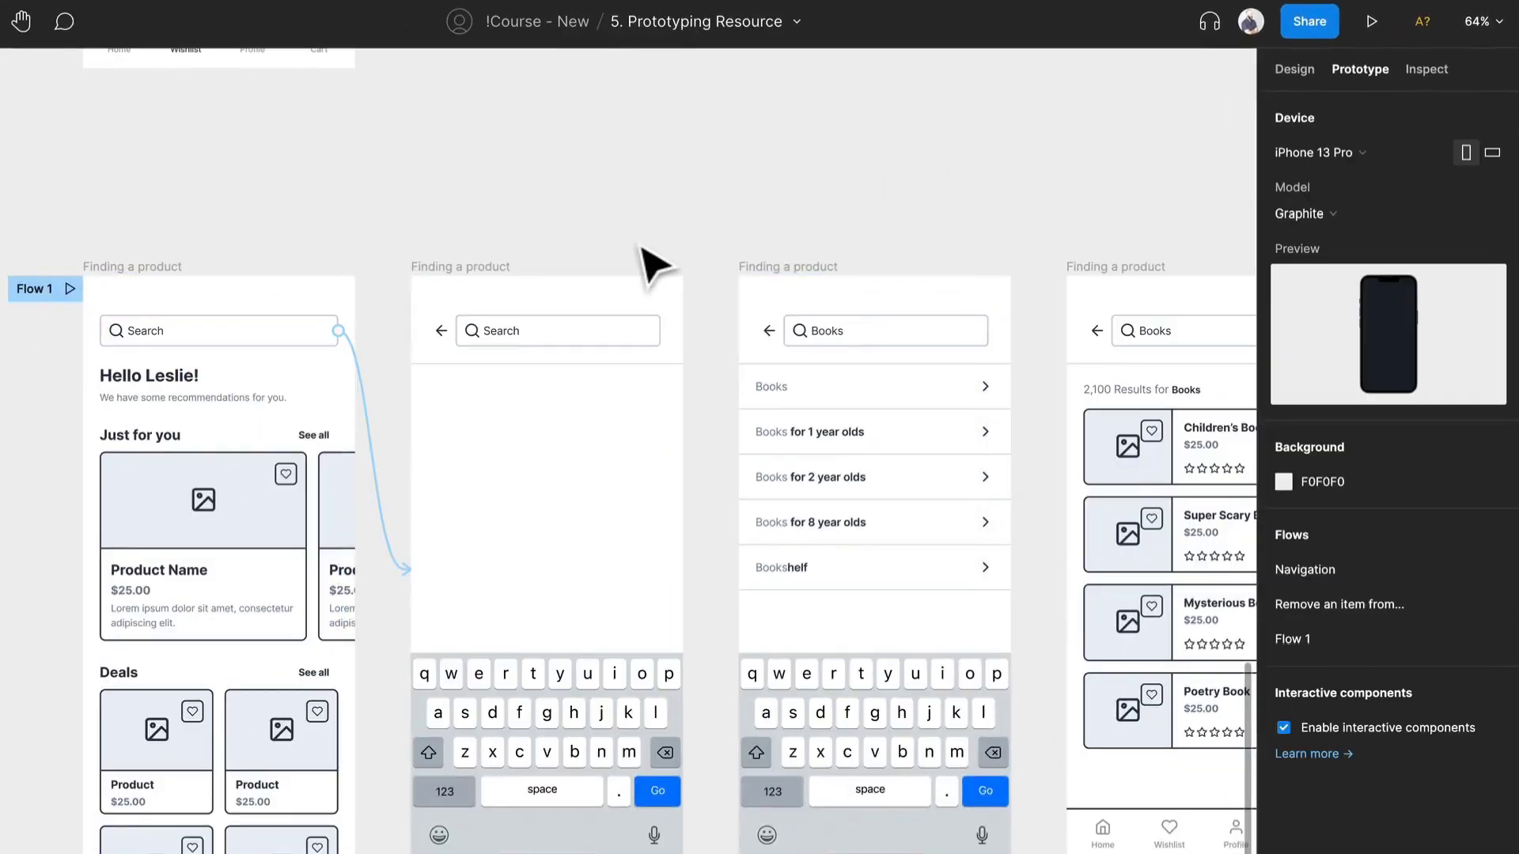
# - Link the back arrow on the empty search screen to the home screen with an on-tap Dissolve interaction
pyautogui.hscroll(2, 631, 264)
pyautogui.click(427, 328)
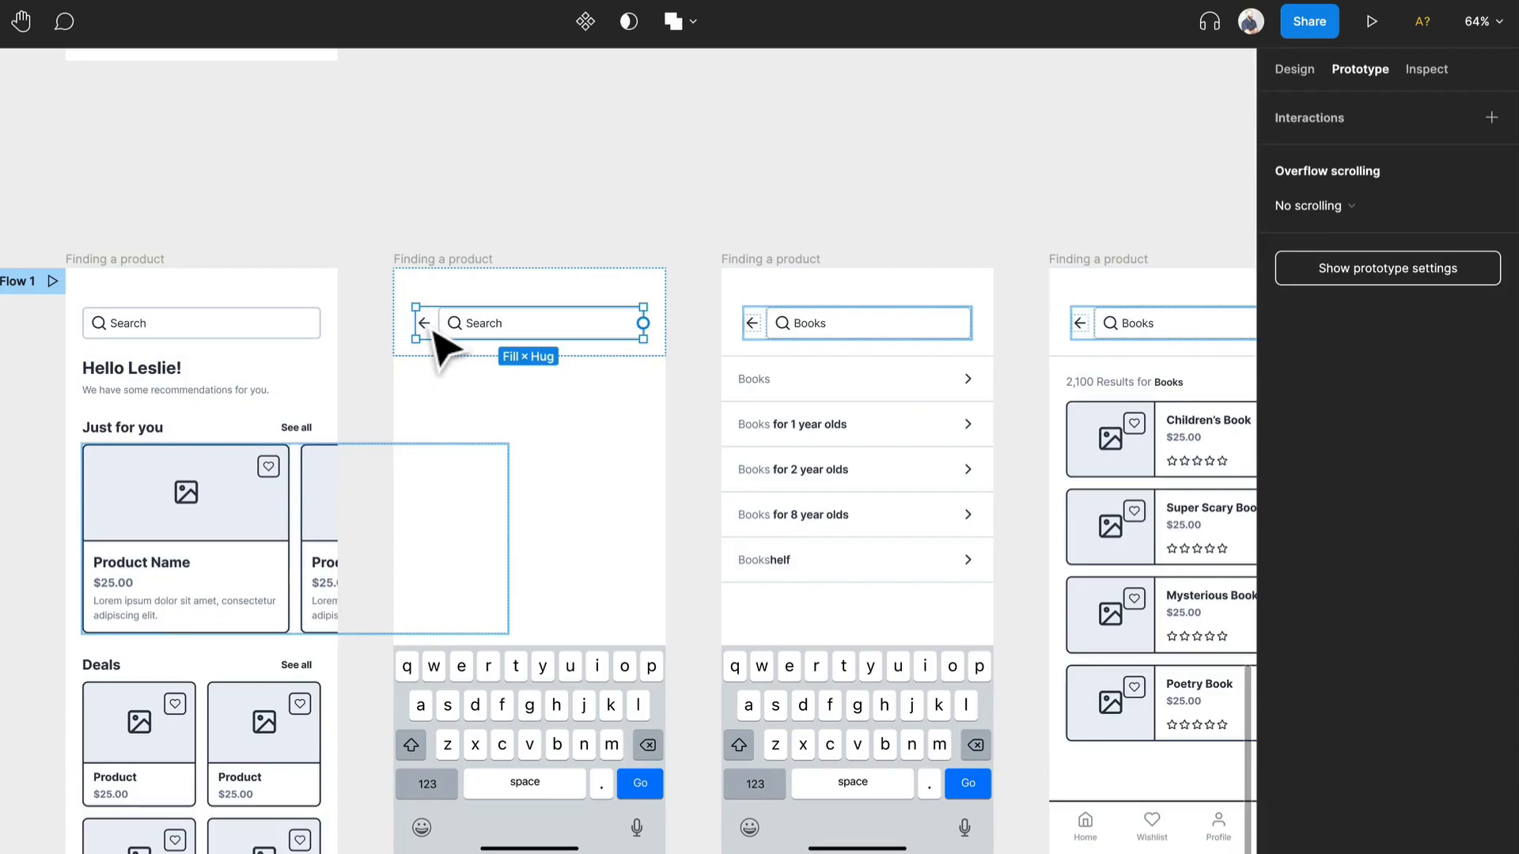
pyautogui.click(432, 330)
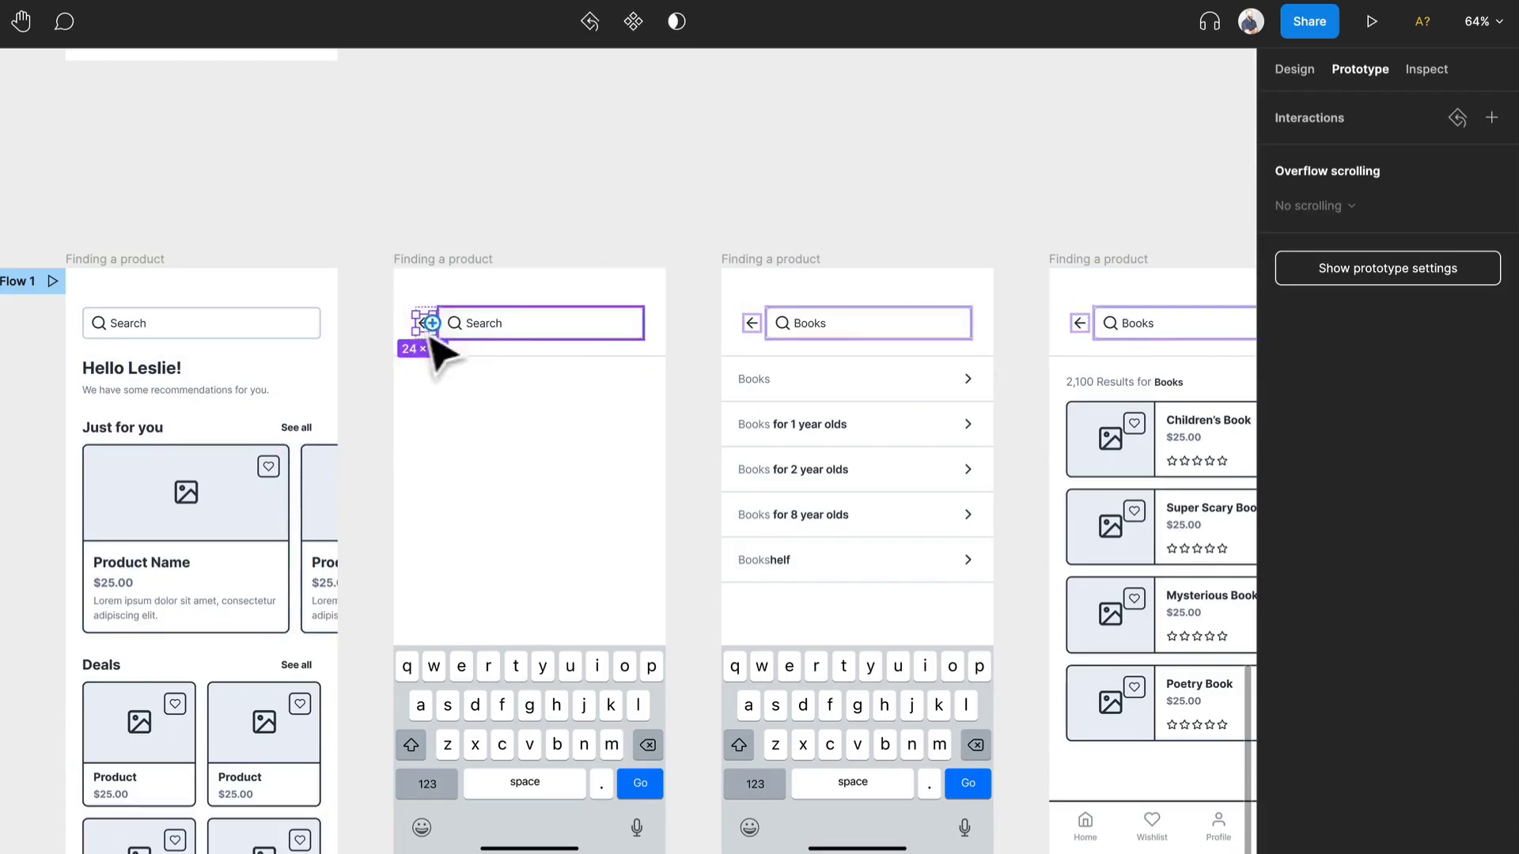
pyautogui.moveTo(431, 324); pyautogui.dragTo(312, 366)
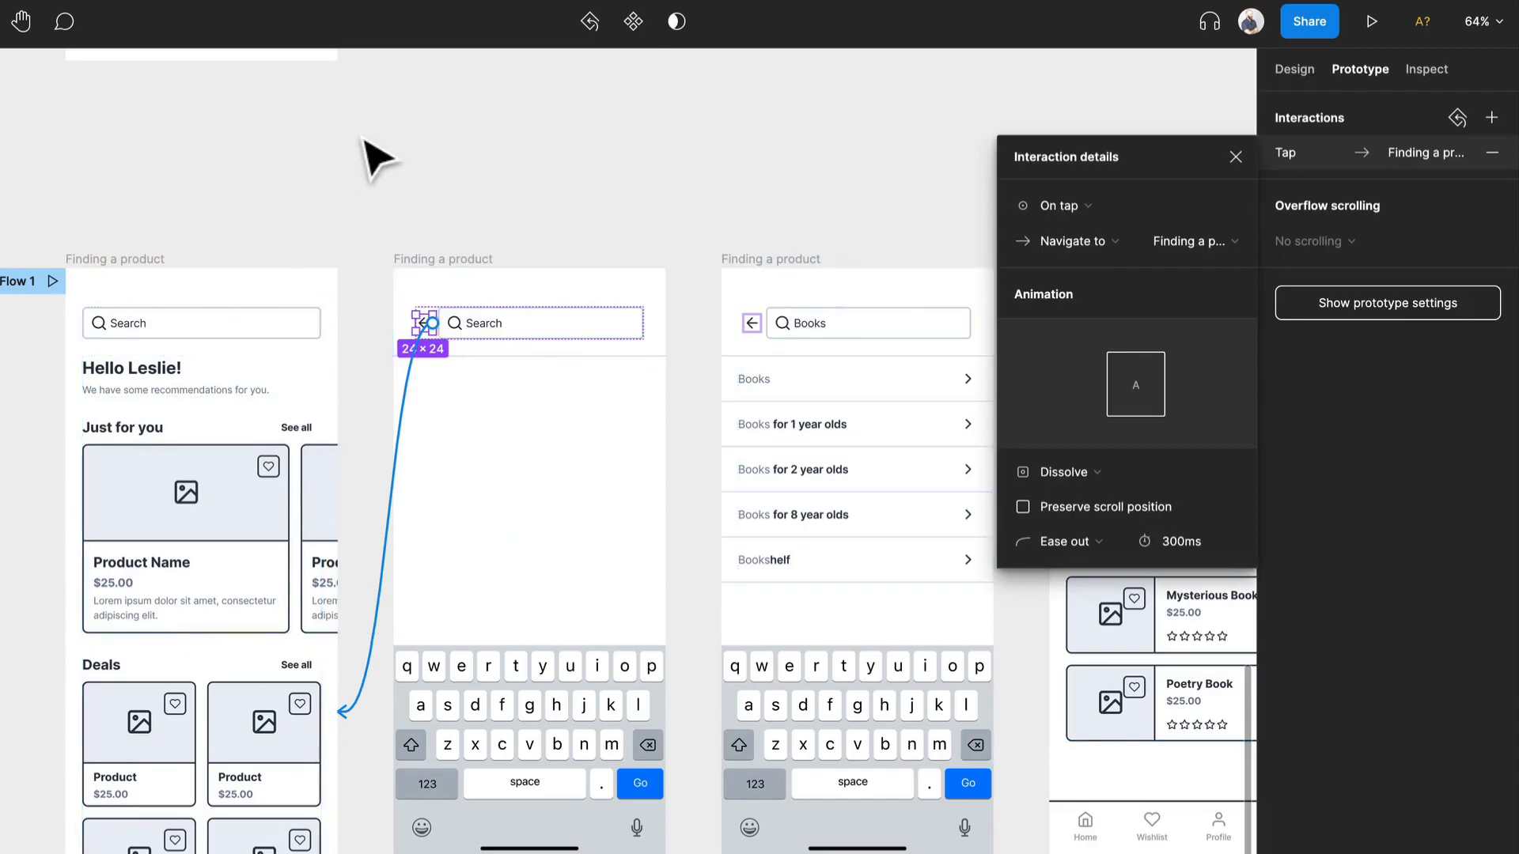
pyautogui.click(404, 169)
# - Link the back arrow on the Books suggestions screen to the home screen
pyautogui.click(756, 330)
pyautogui.click(755, 331)
pyautogui.moveTo(760, 324); pyautogui.dragTo(211, 461)
pyautogui.click(627, 223)
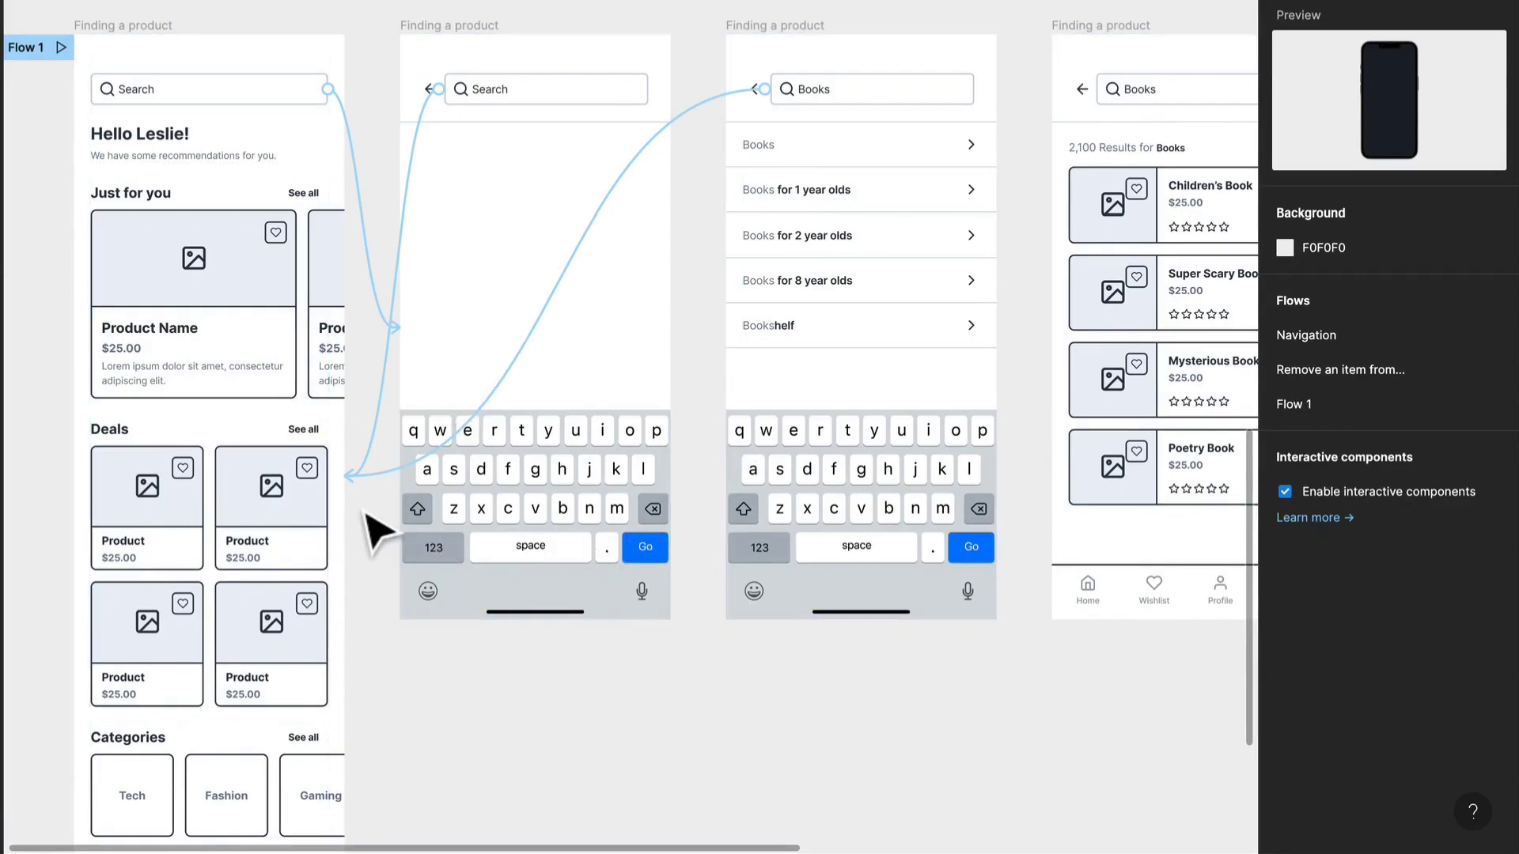
# - Link the keyboard's Go key on the empty search screen to the Books suggestions screen with an on-tap Dissolve interaction
pyautogui.scroll(3, 664, 377)
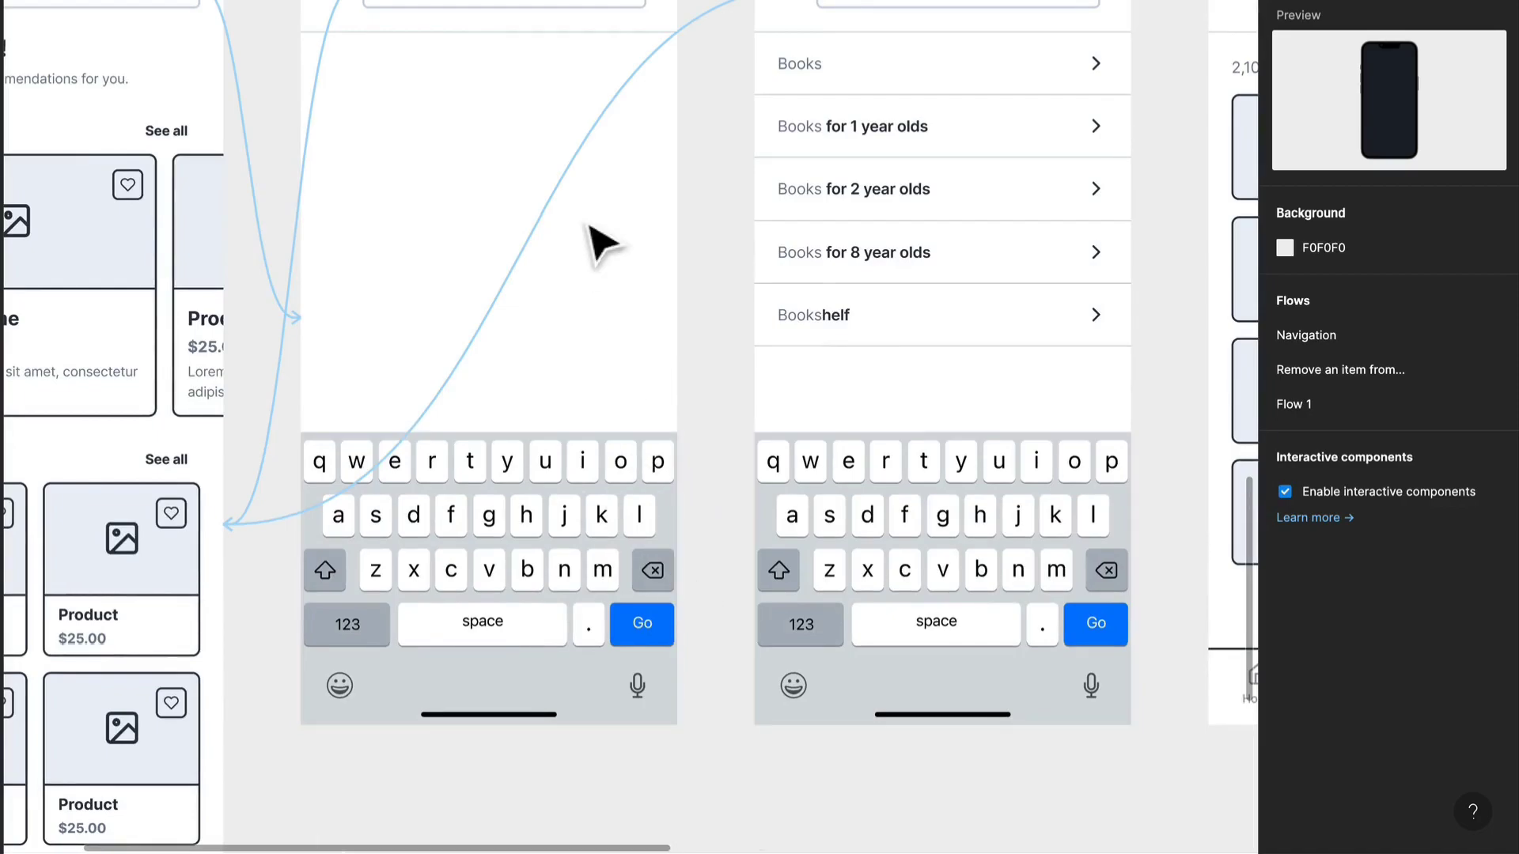
pyautogui.click(647, 627)
pyautogui.moveTo(675, 624); pyautogui.dragTo(824, 576)
pyautogui.scroll(2, 823, 577)
pyautogui.hscroll(3, 871, 281)
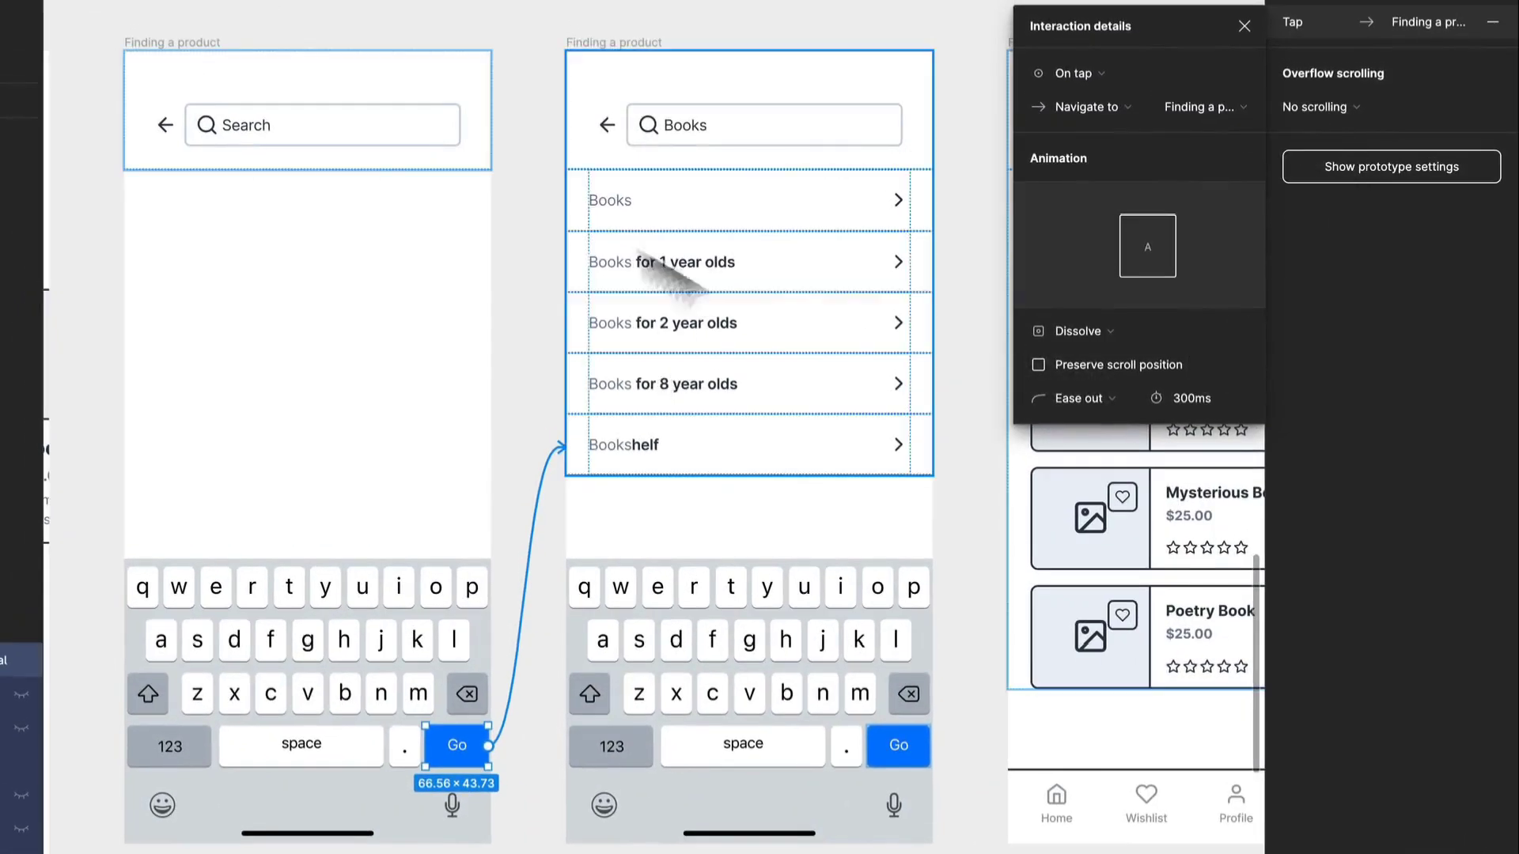
pyautogui.moveTo(621, 227); pyautogui.dragTo(545, 243)
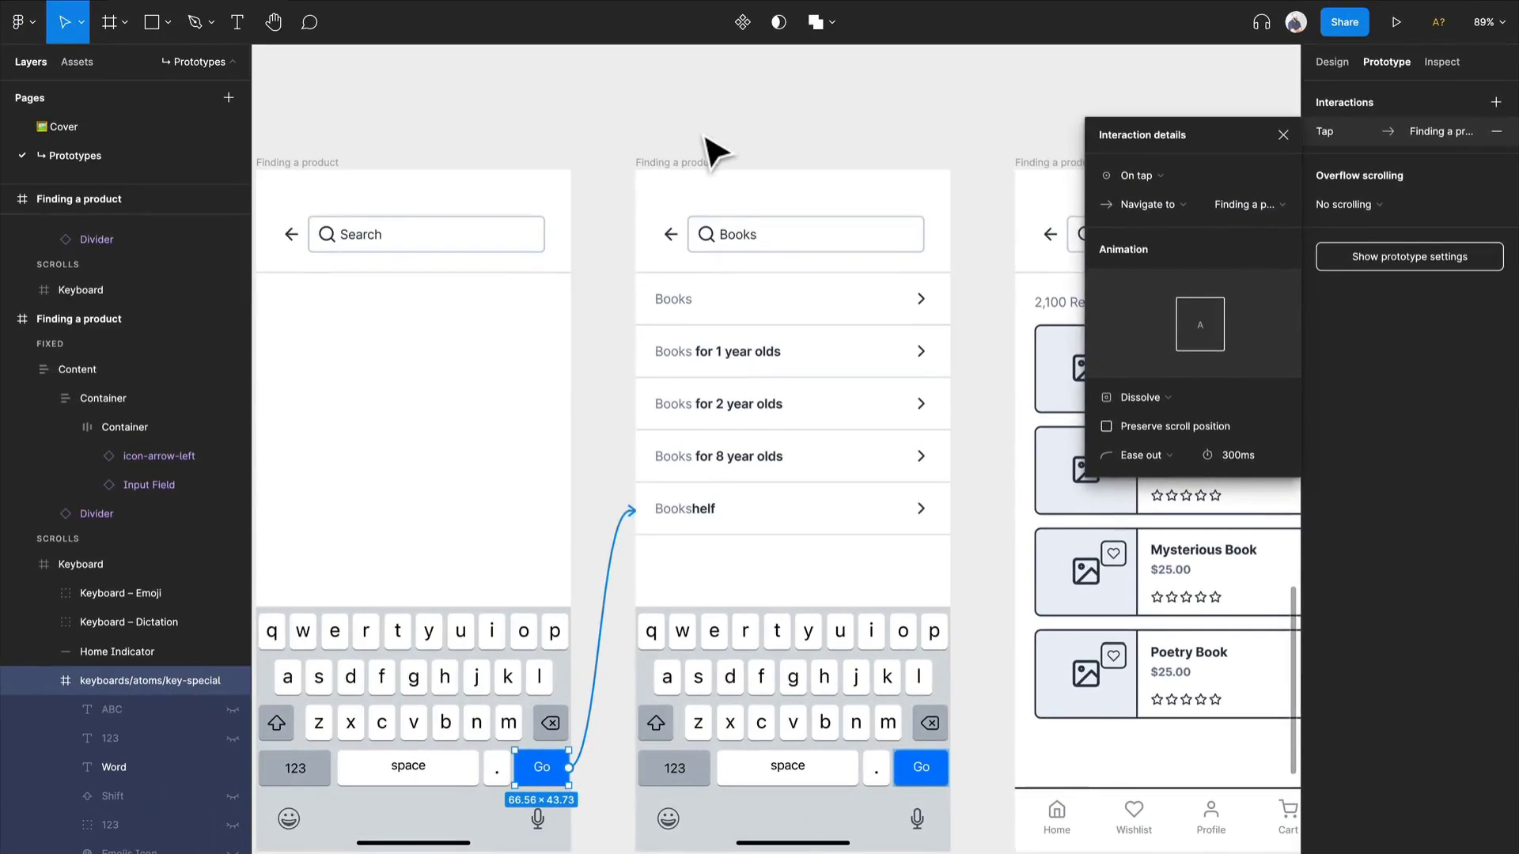
pyautogui.click(706, 139)
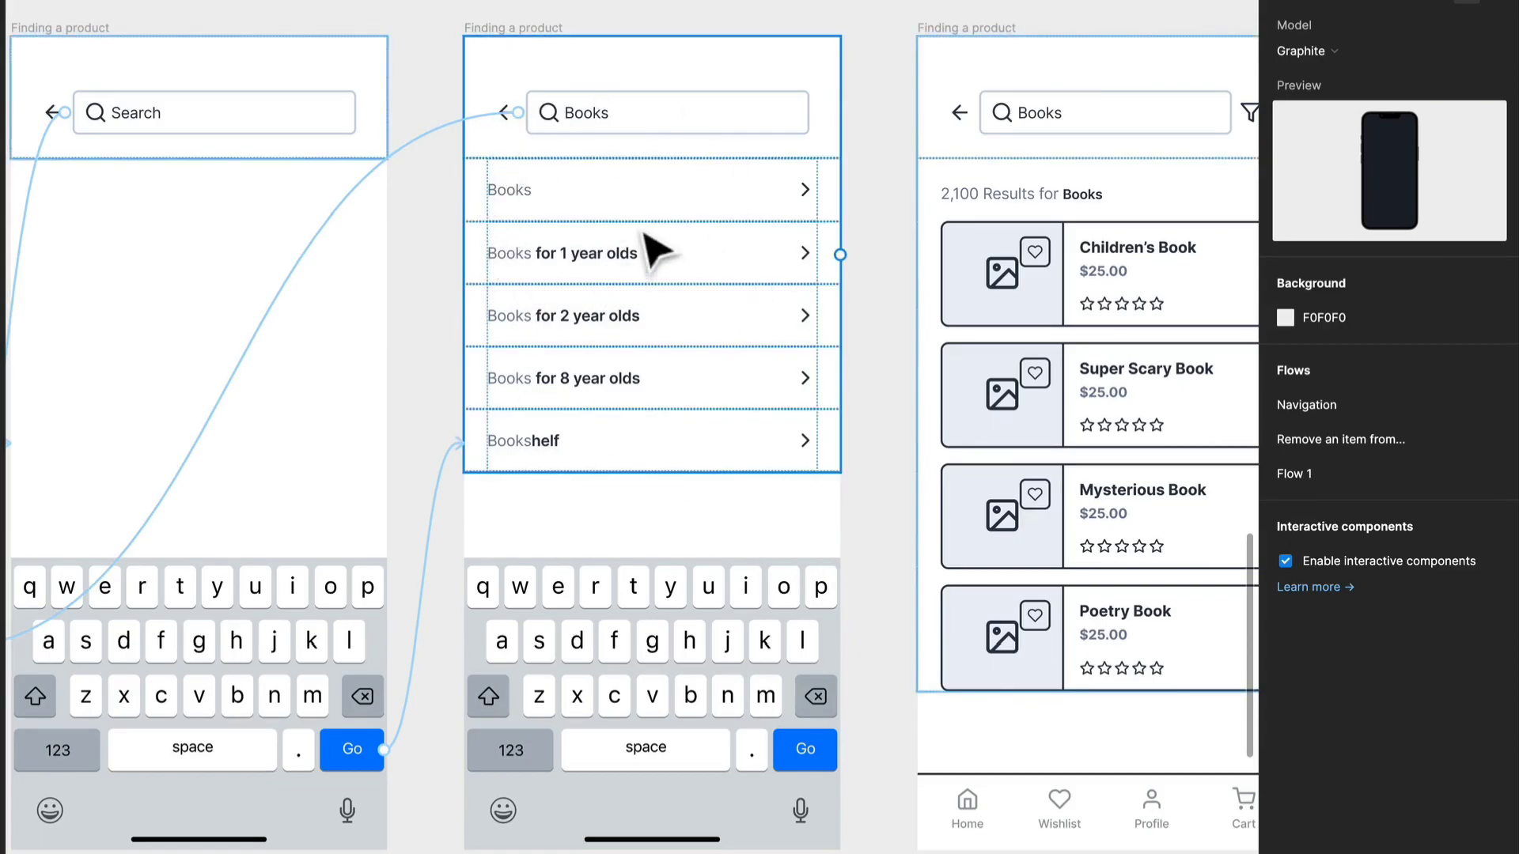
# - Link the first Books suggestion row to the book results screen with an on-tap Dissolve interaction
pyautogui.click(713, 220)
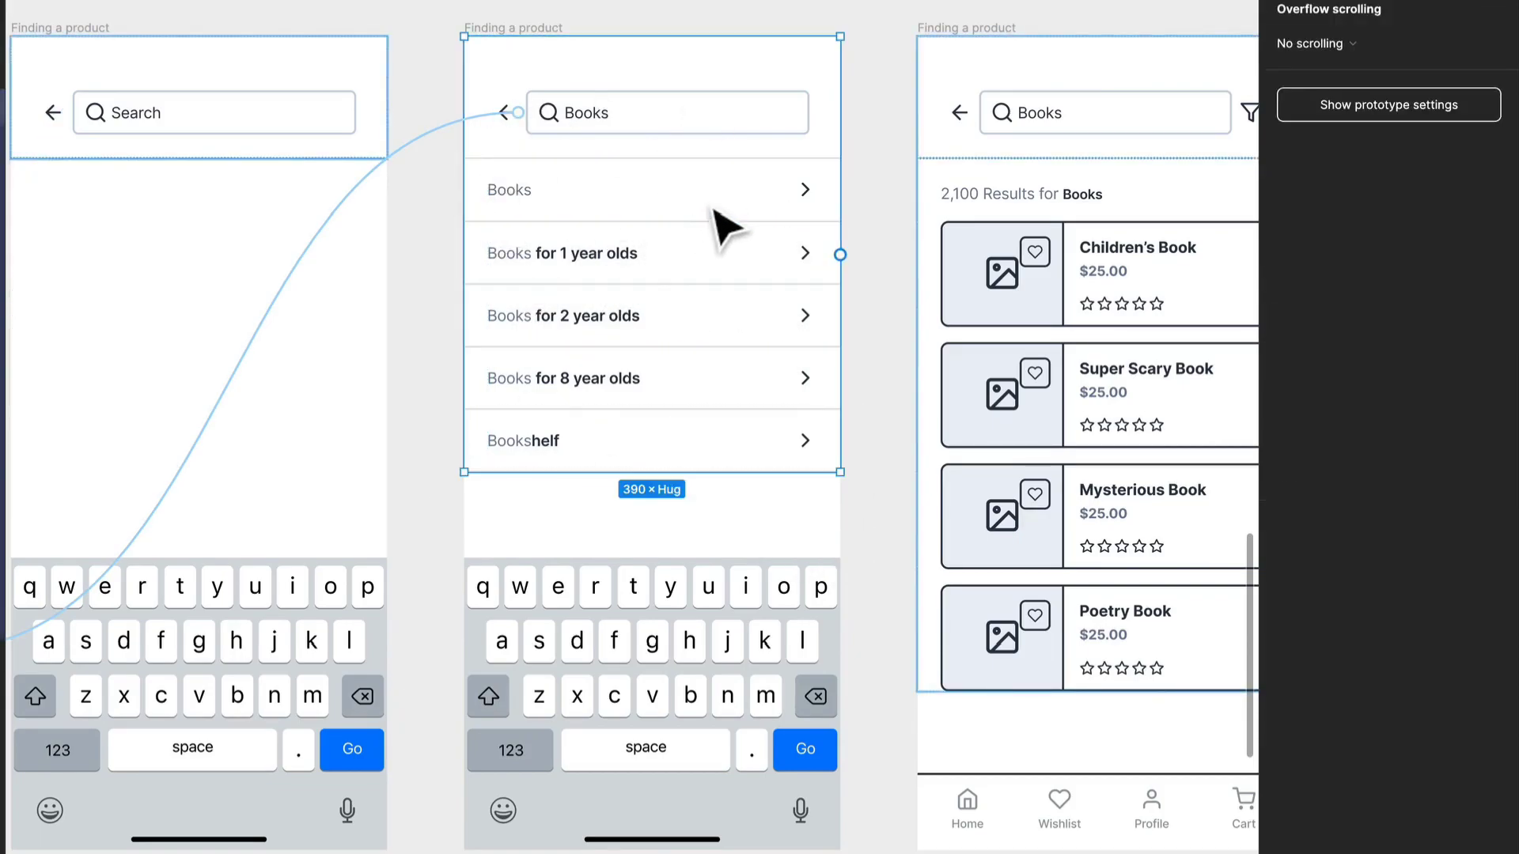
pyautogui.moveTo(744, 365); pyautogui.dragTo(787, 459)
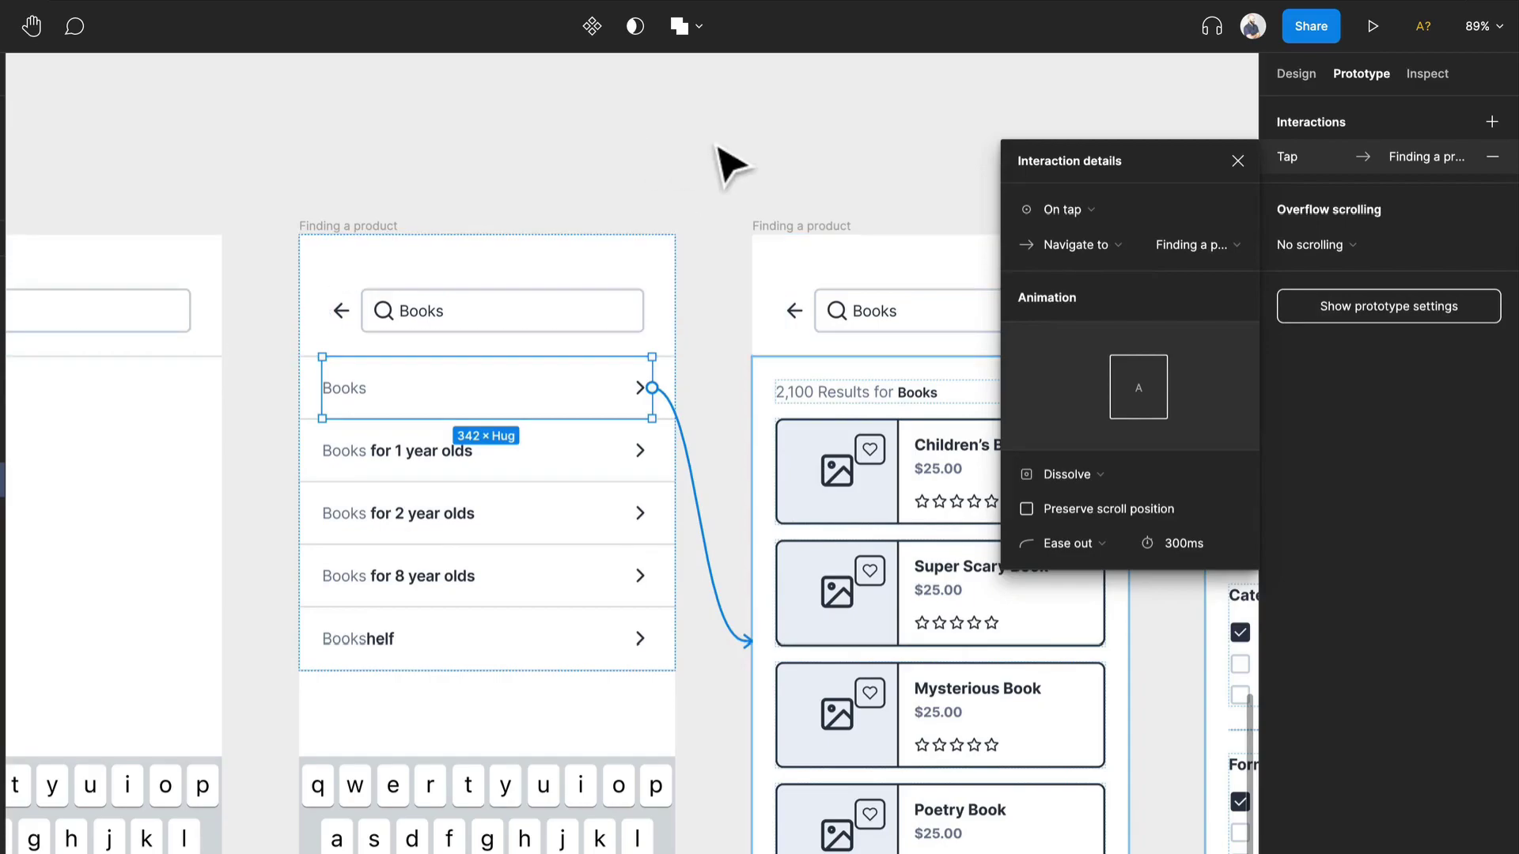
# - Link the back arrow on the book results screen to the home screen with an on-tap Dissolve interaction
pyautogui.moveTo(732, 174); pyautogui.dragTo(420, 108)
pyautogui.moveTo(739, 515); pyautogui.dragTo(465, 488)
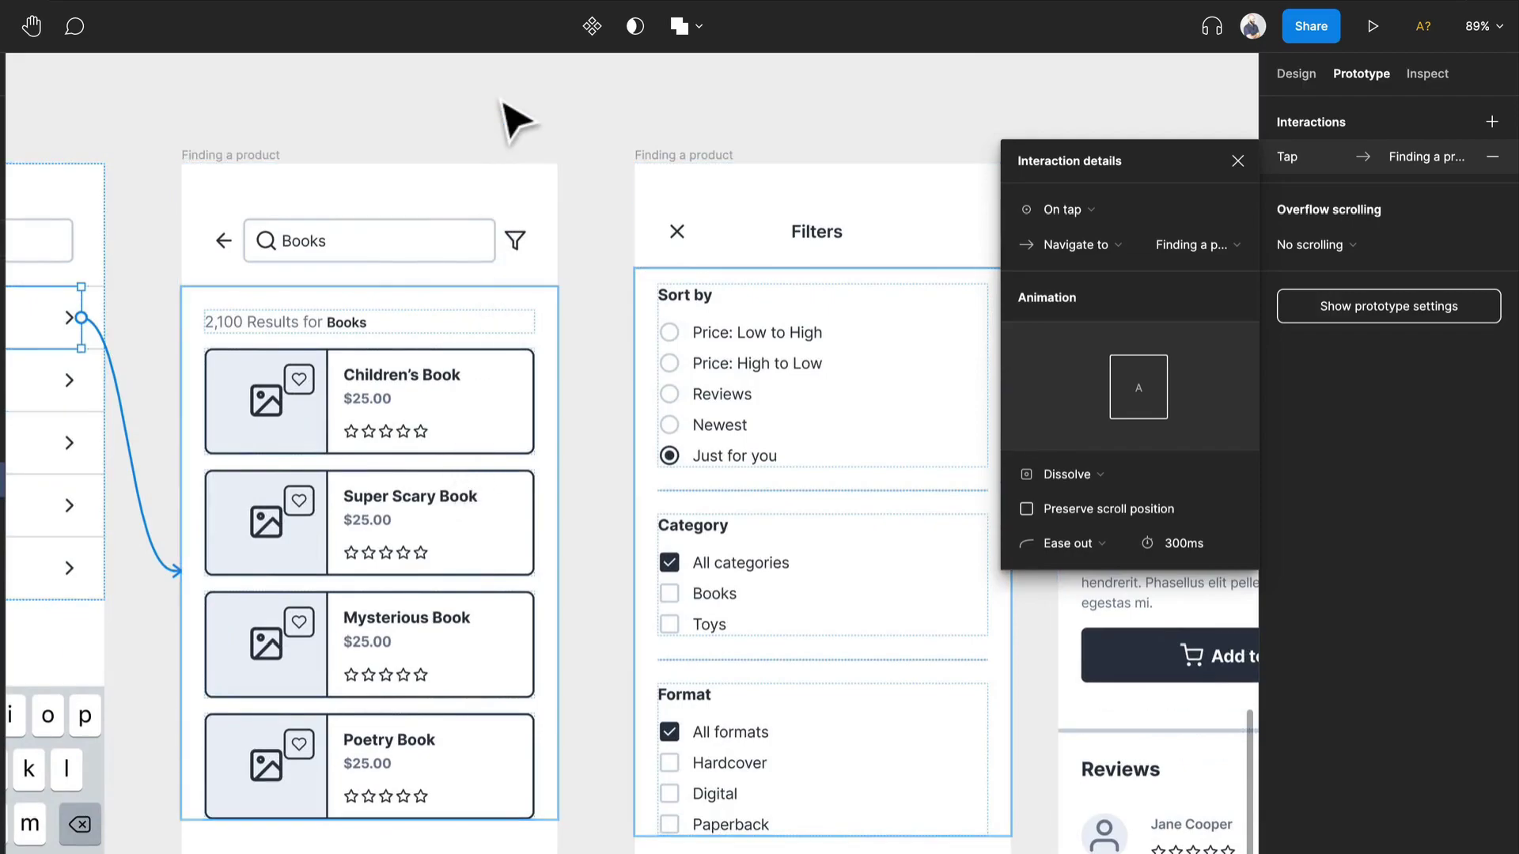
pyautogui.click(228, 248)
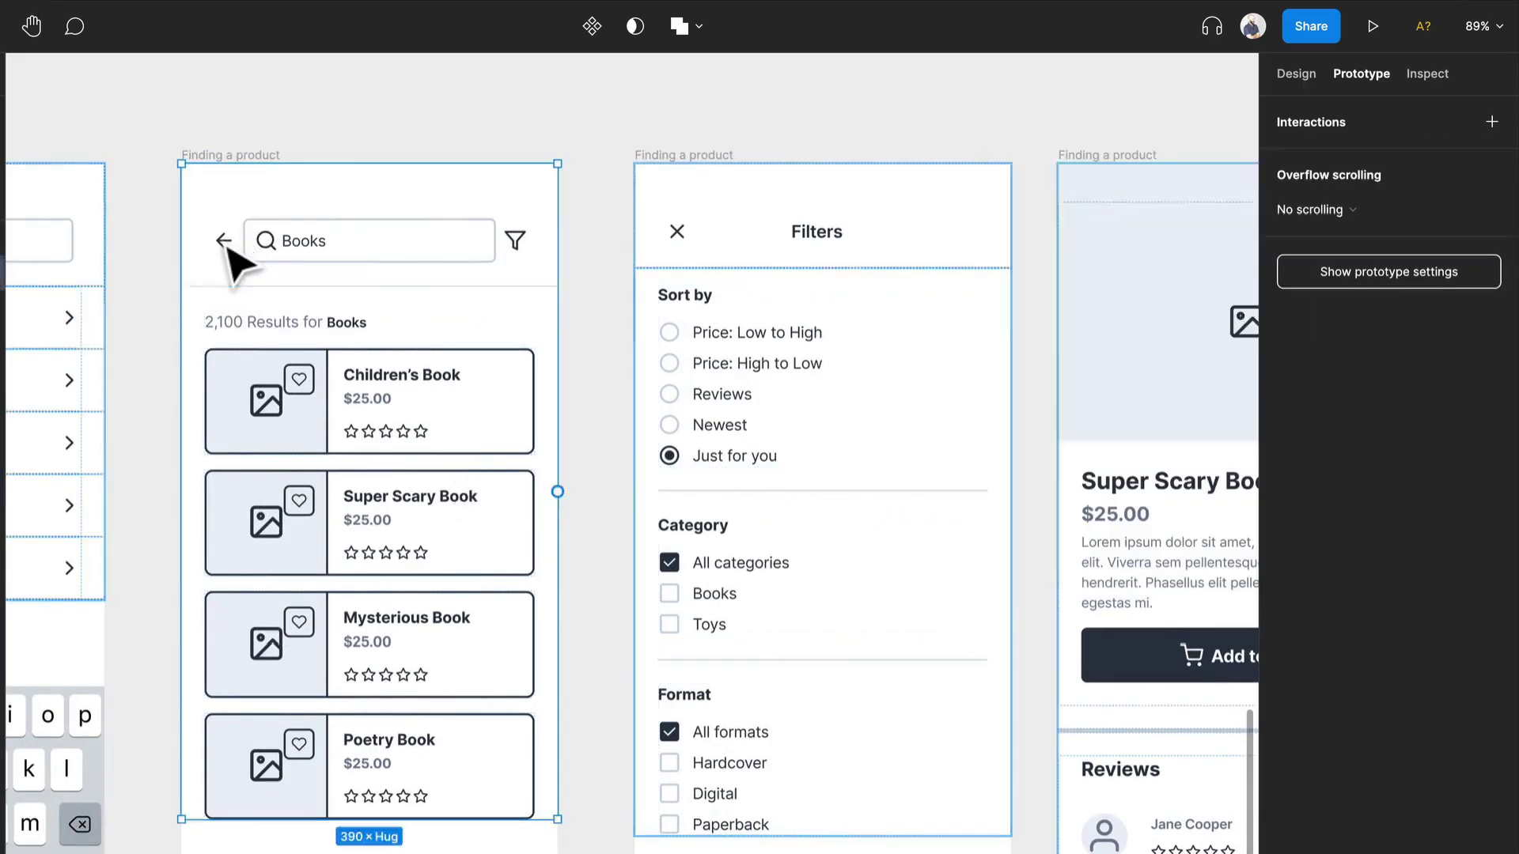
pyautogui.scroll(-1, 228, 248)
pyautogui.moveTo(229, 247); pyautogui.dragTo(26, 368)
pyautogui.scroll(-2, 854, 244)
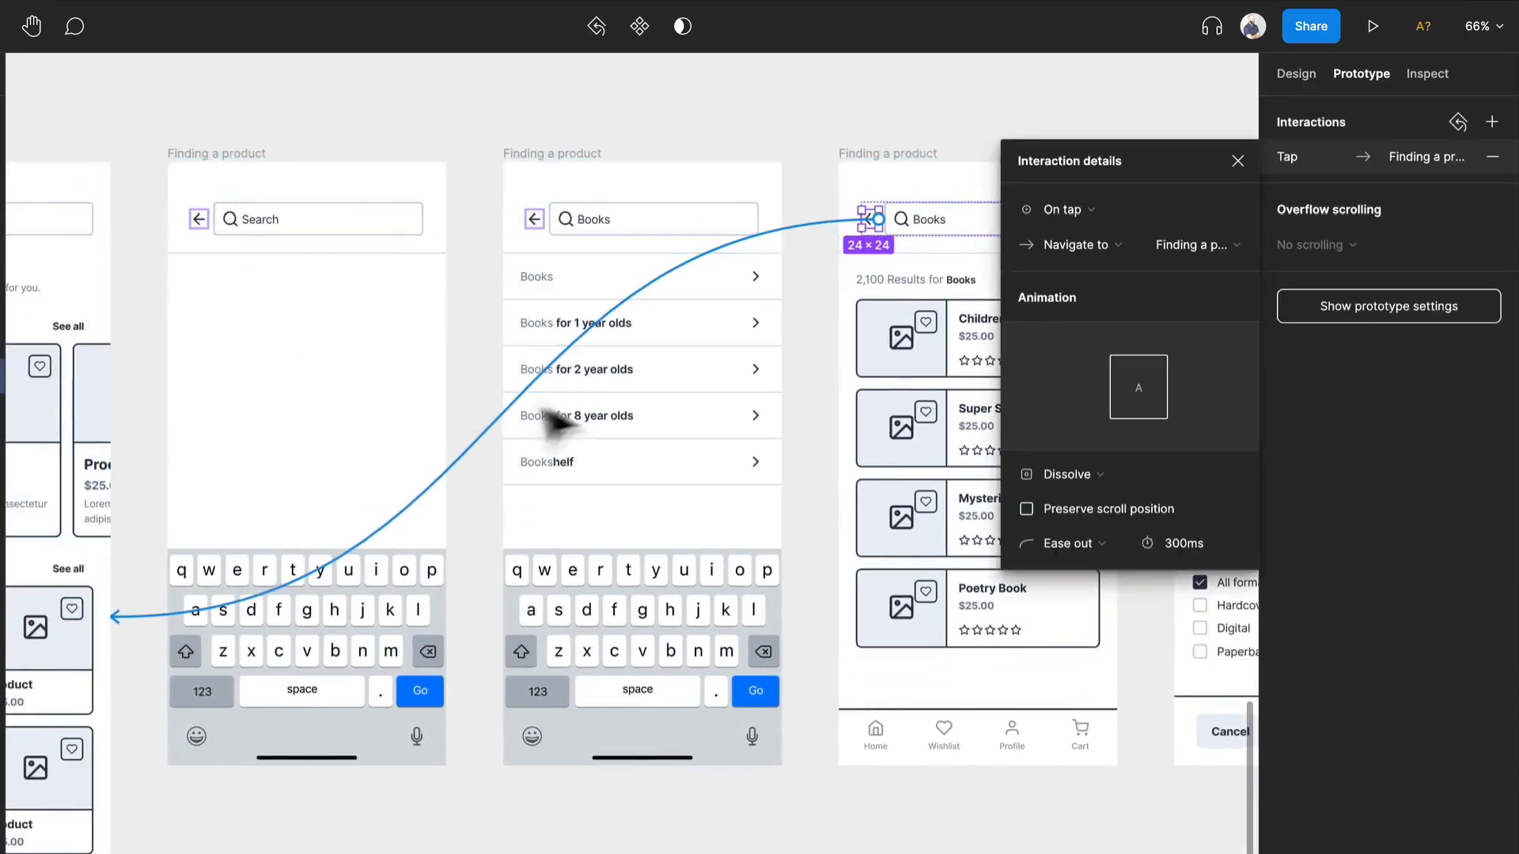
pyautogui.moveTo(865, 628); pyautogui.dragTo(133, 617)
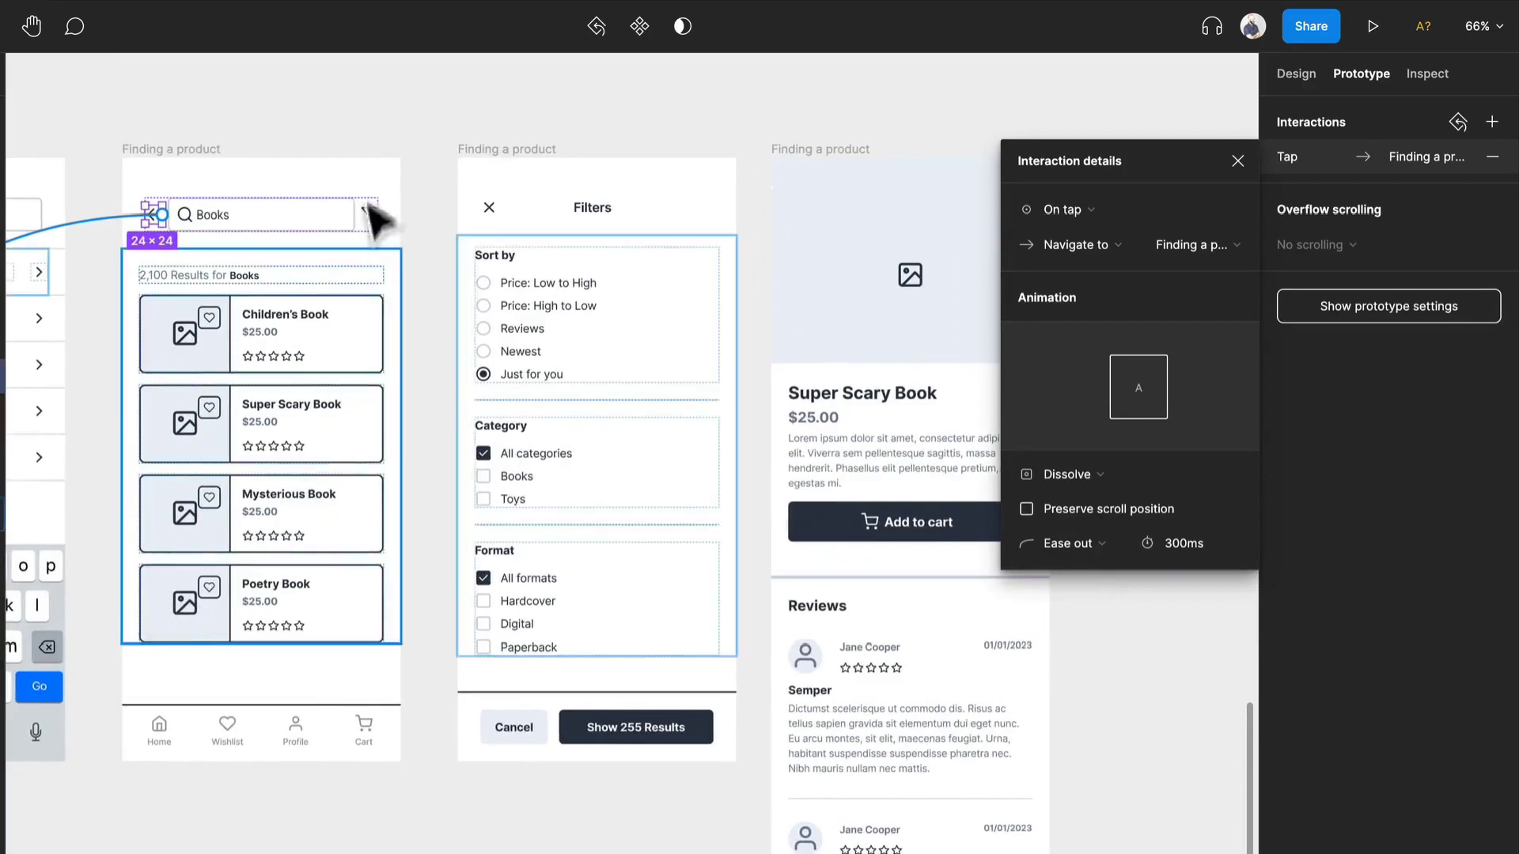
pyautogui.click(417, 95)
pyautogui.hscroll(-3, 400, 152)
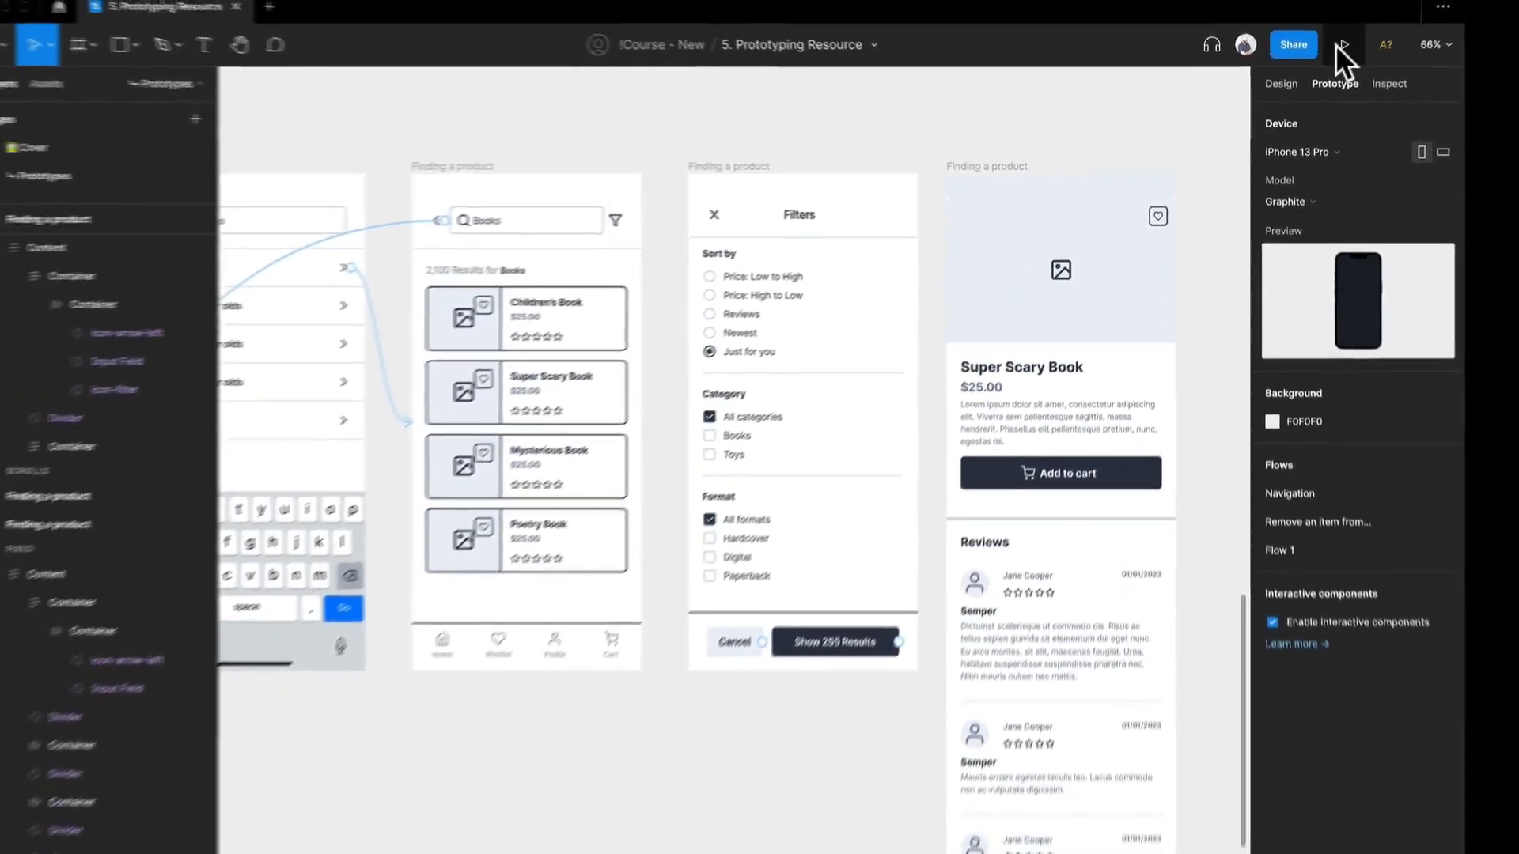
# - Preview Flow 1, testing the search field, the back arrow, the Go key and the Books suggestion
pyautogui.click(1373, 26)
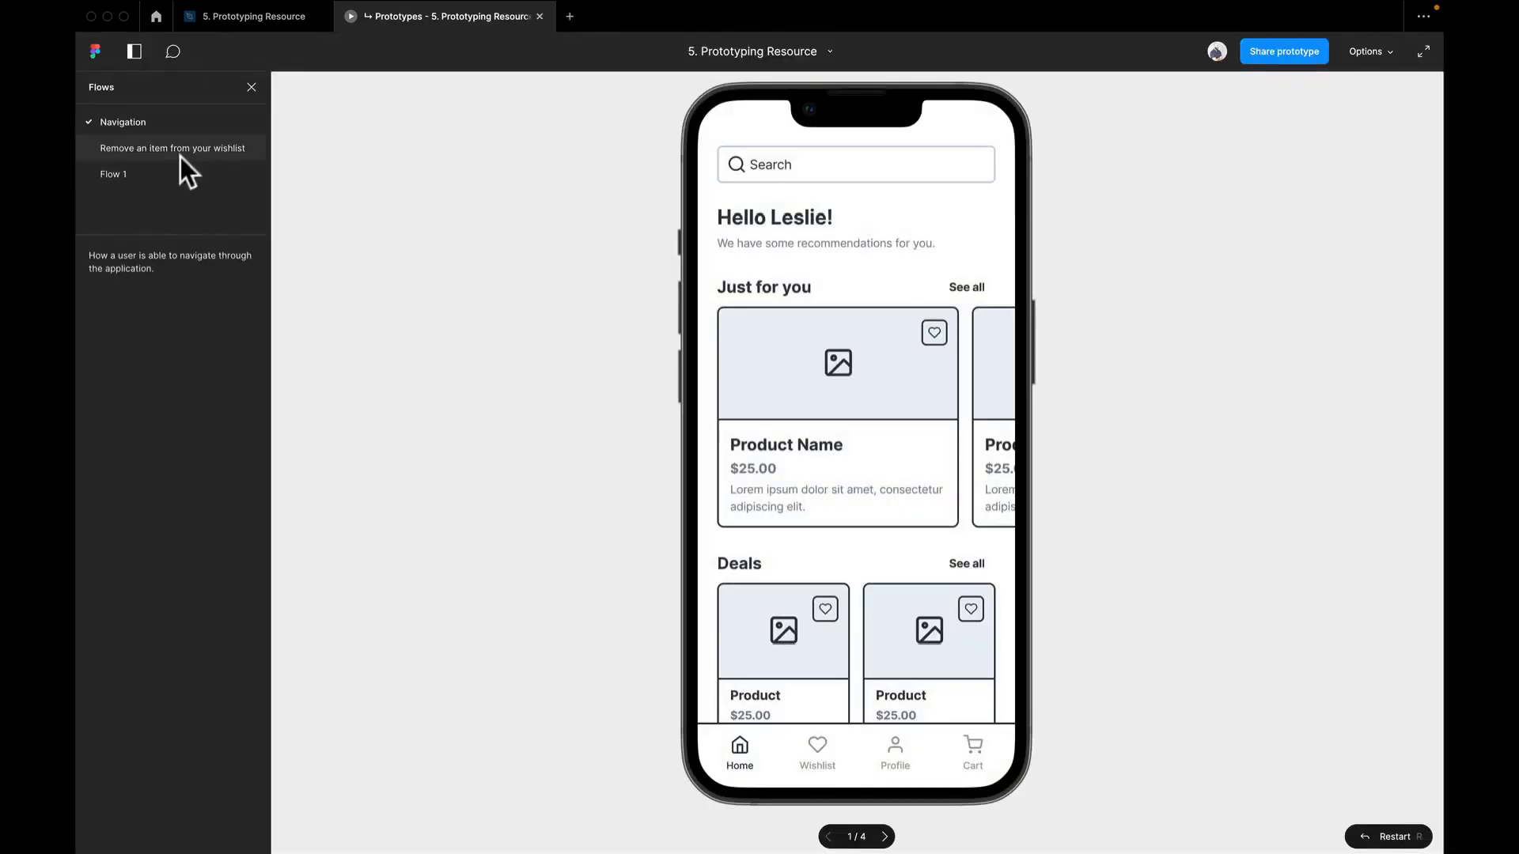
pyautogui.click(116, 172)
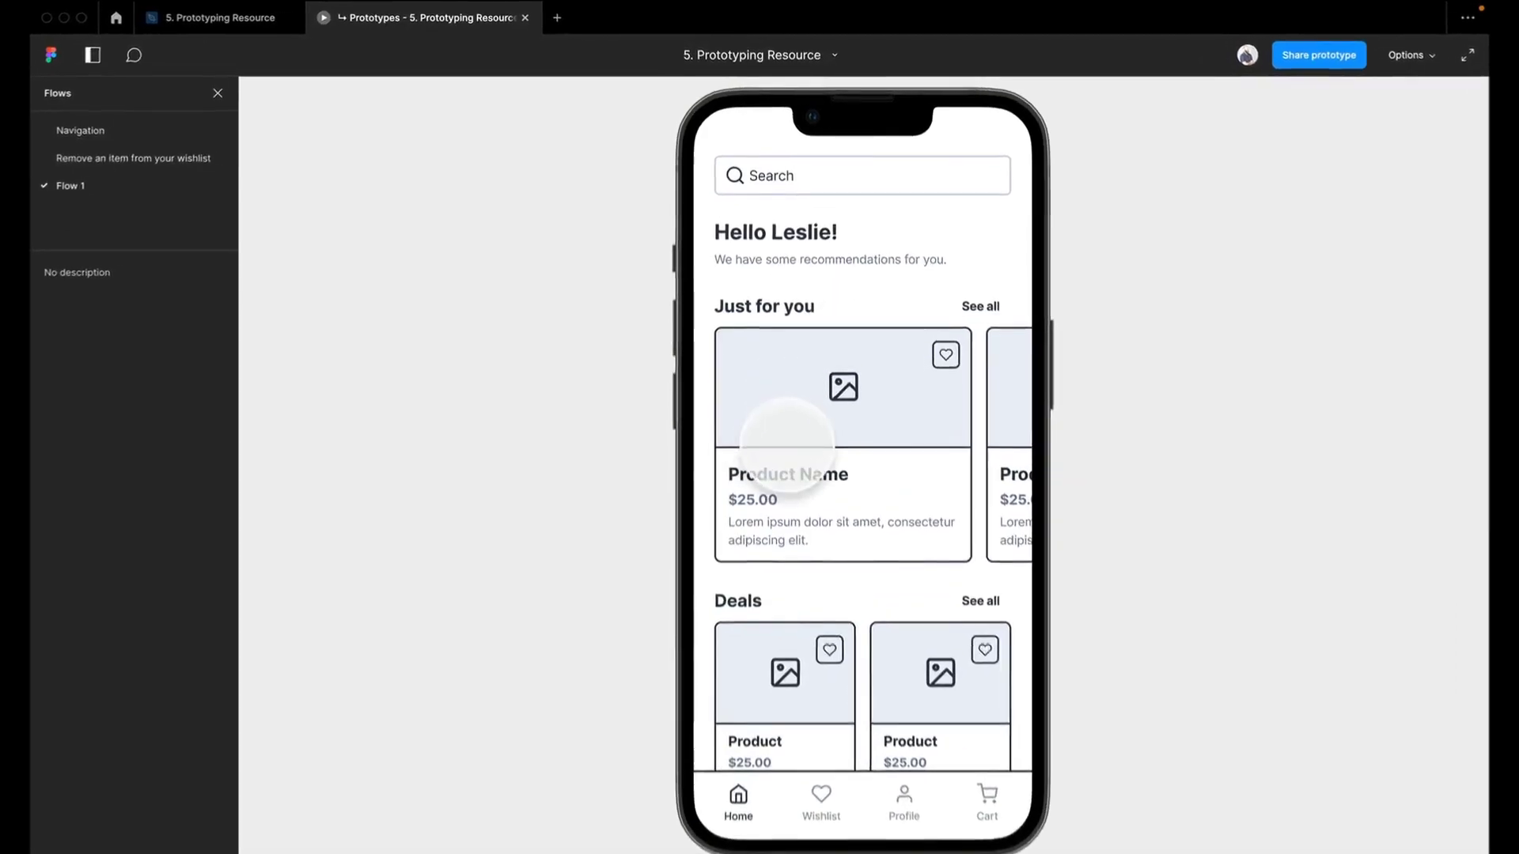
pyautogui.click(892, 209)
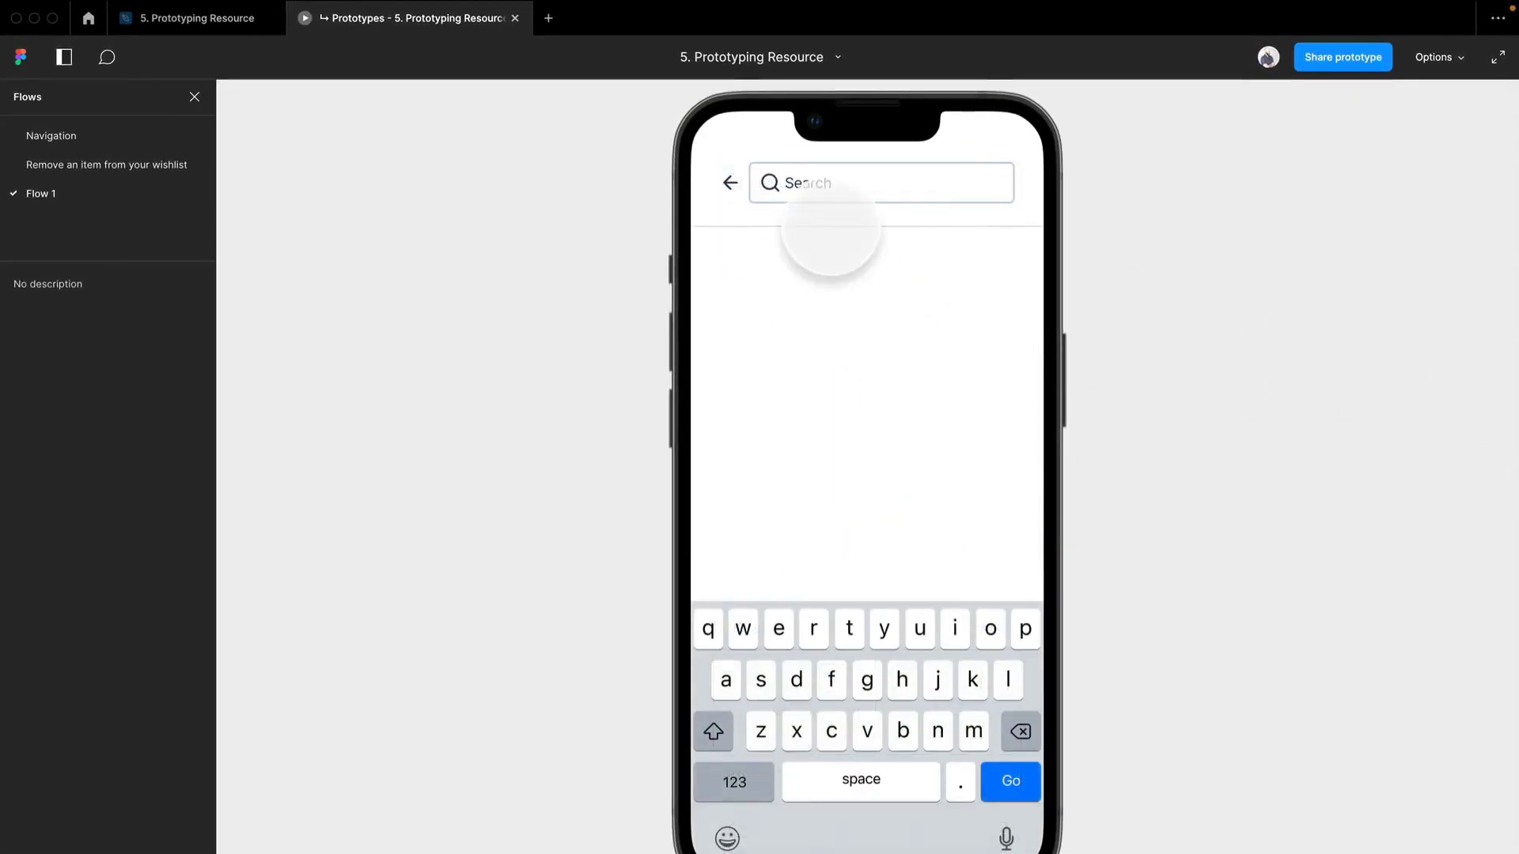
pyautogui.click(729, 183)
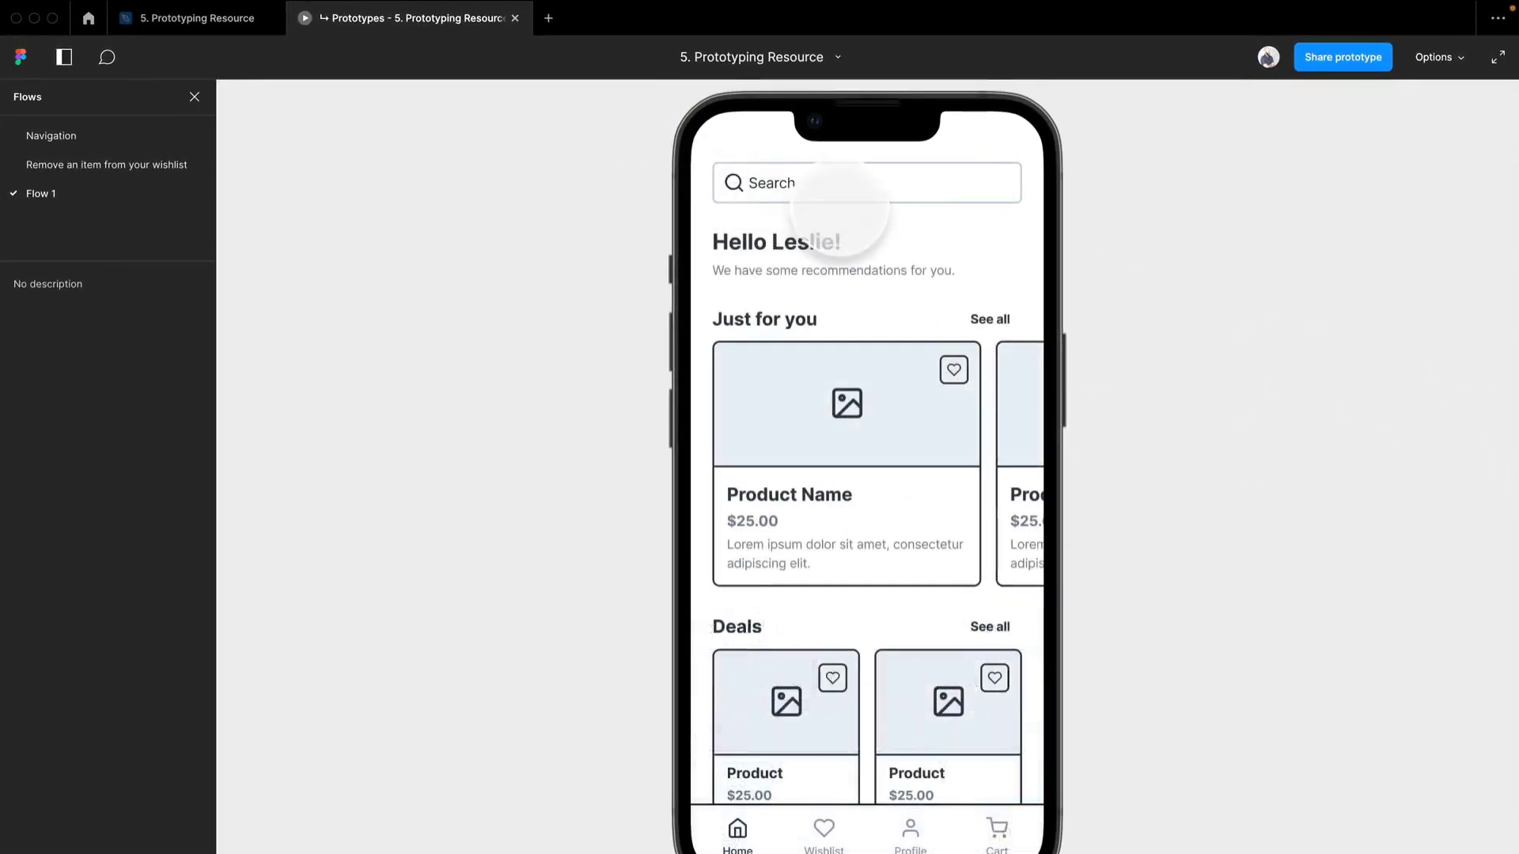
pyautogui.click(1011, 781)
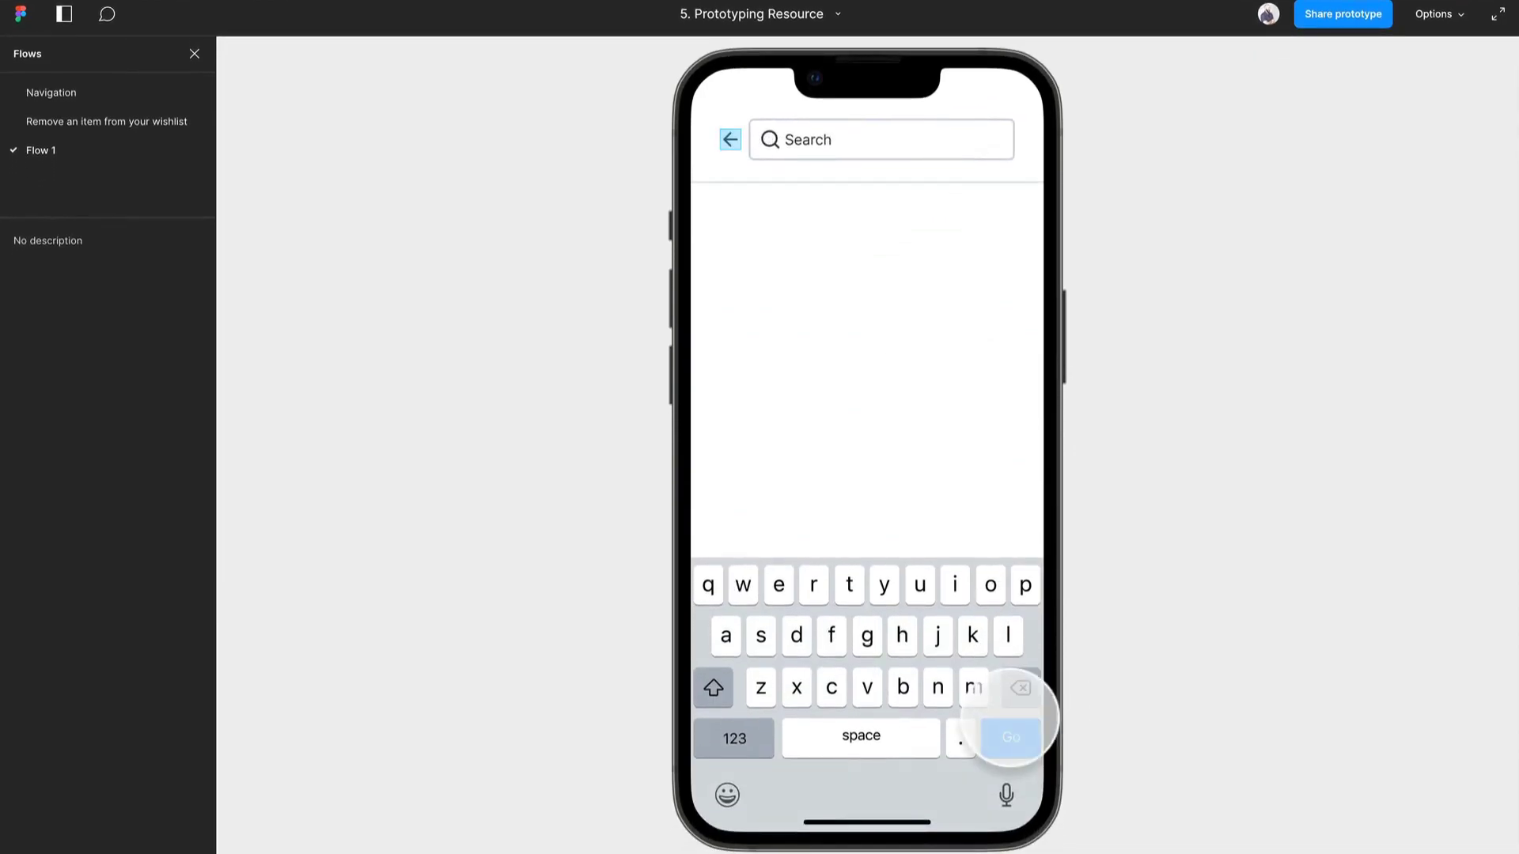
pyautogui.click(856, 262)
pyautogui.click(867, 214)
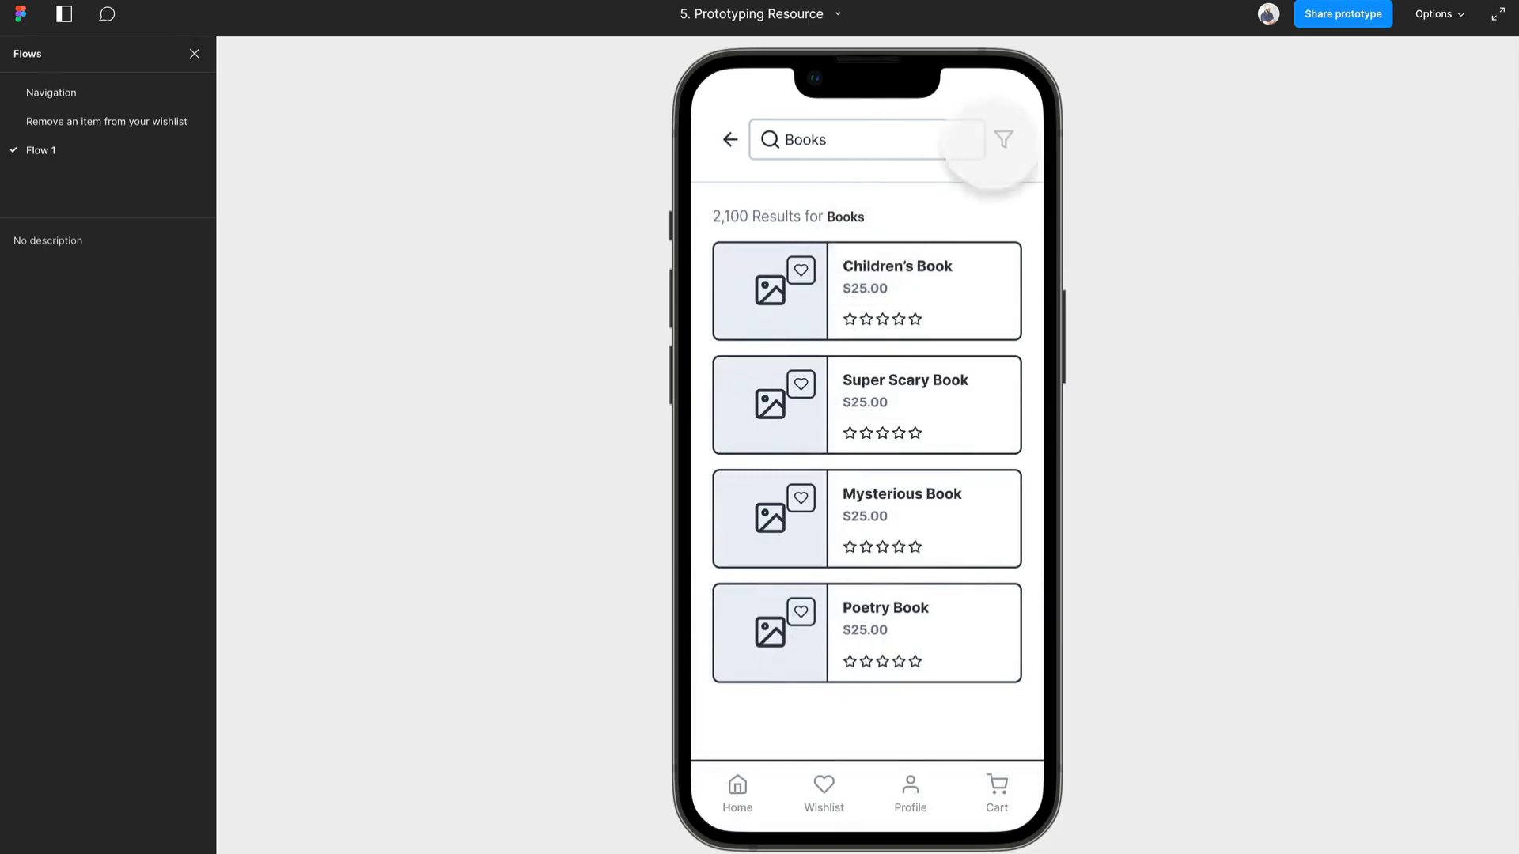
# - Link the filter icon on the book results screen to the Filters screen with an on-tap Open overlay interaction
pyautogui.click(203, 19)
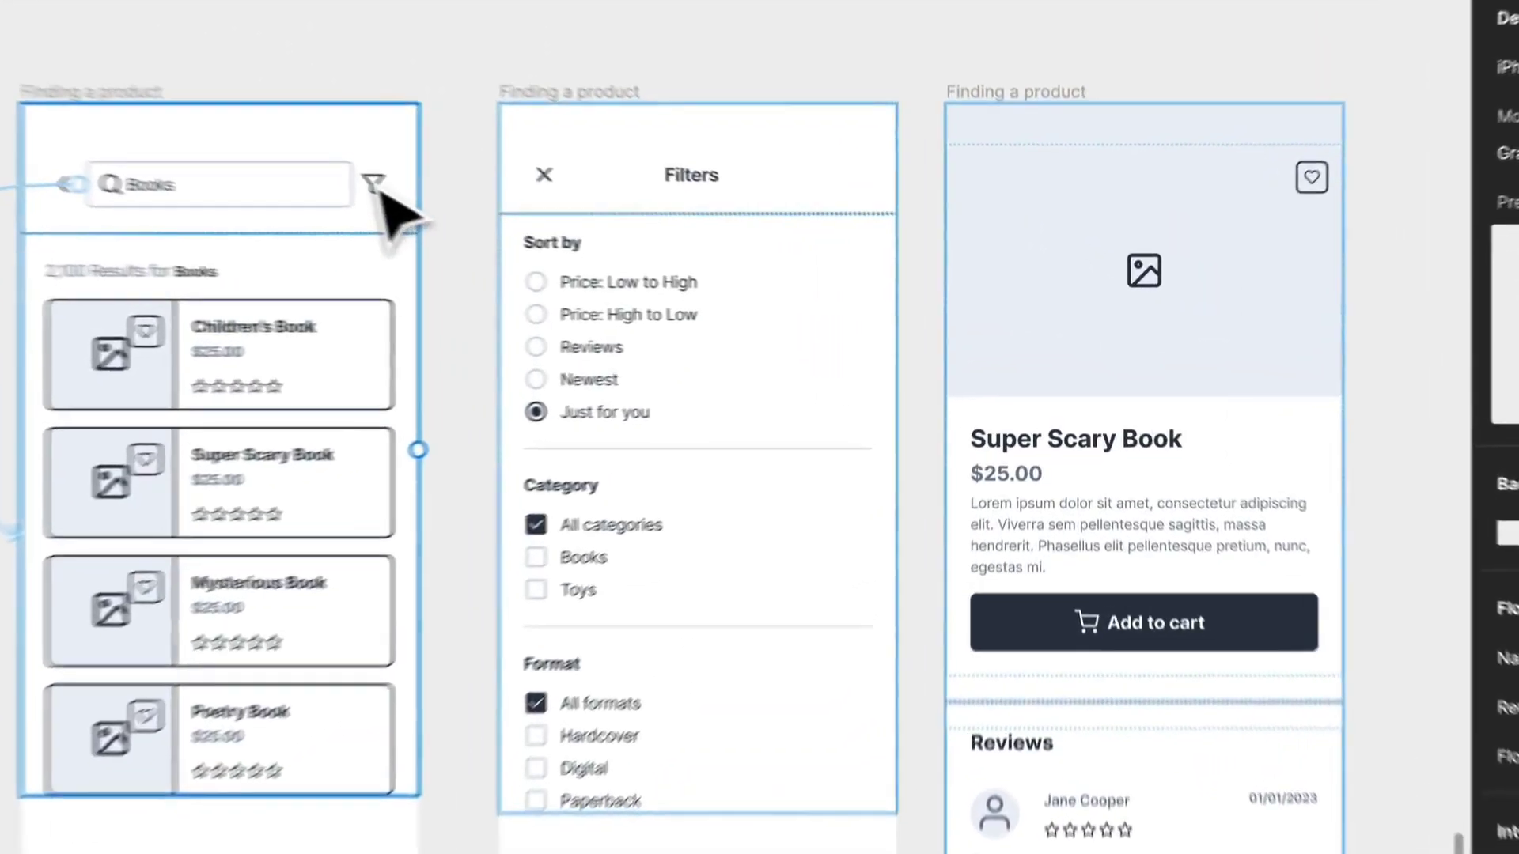
pyautogui.click(659, 242)
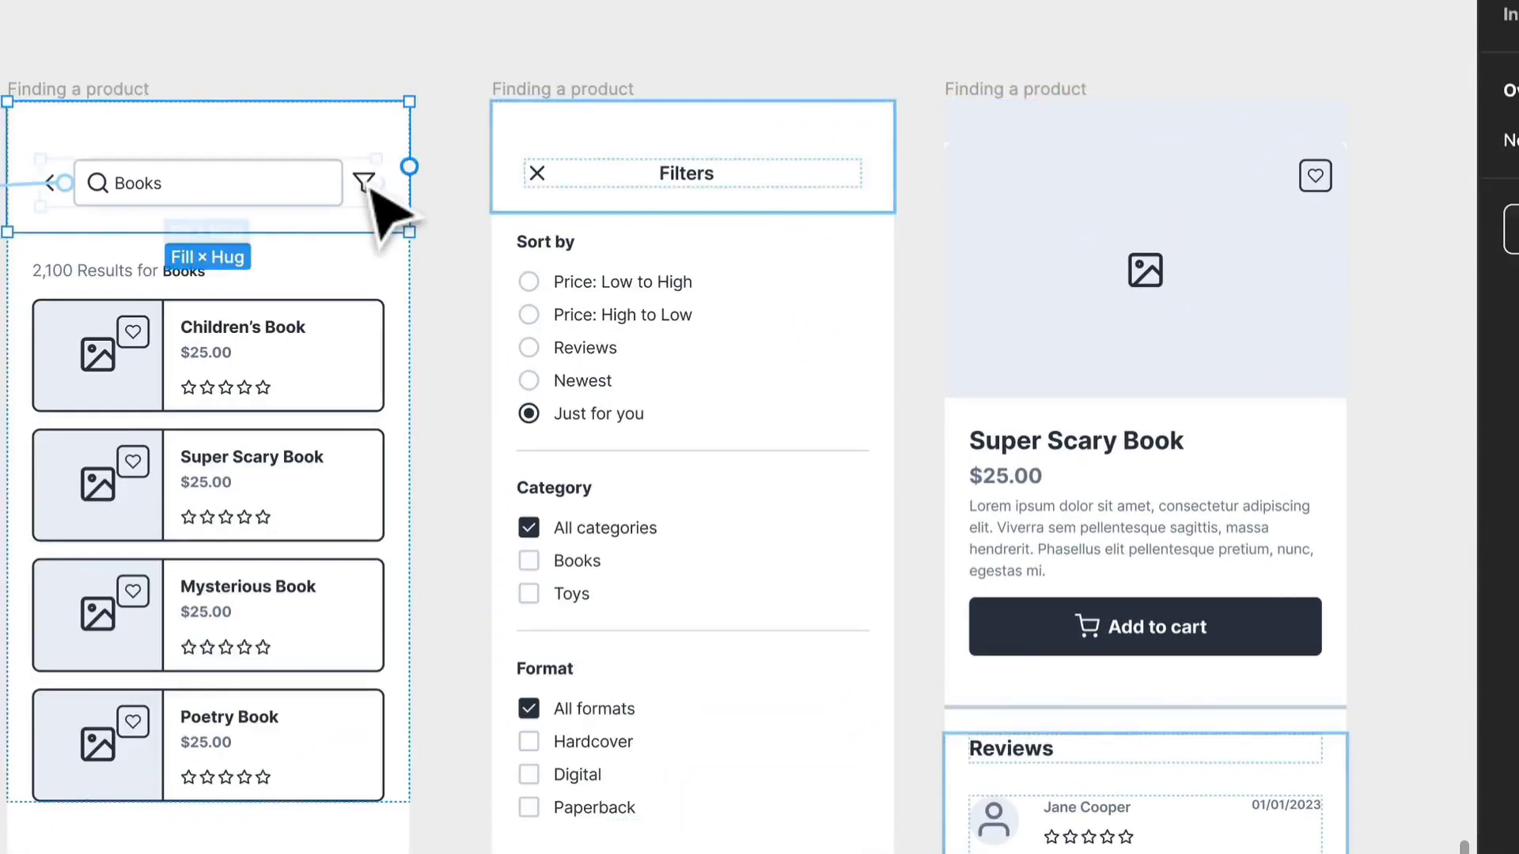
pyautogui.doubleClick(367, 188)
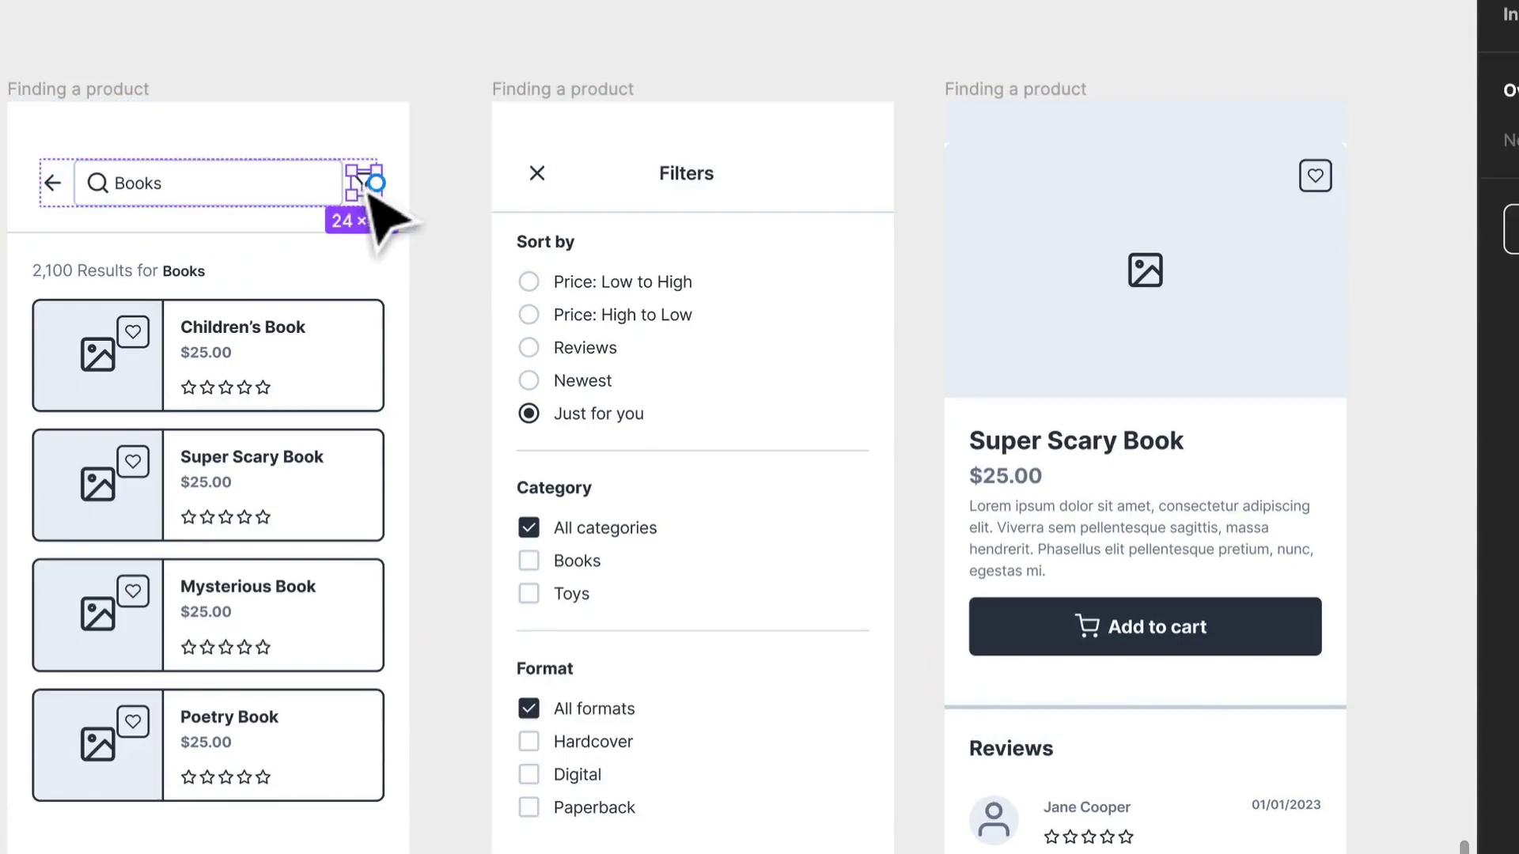
pyautogui.moveTo(376, 186); pyautogui.dragTo(621, 215)
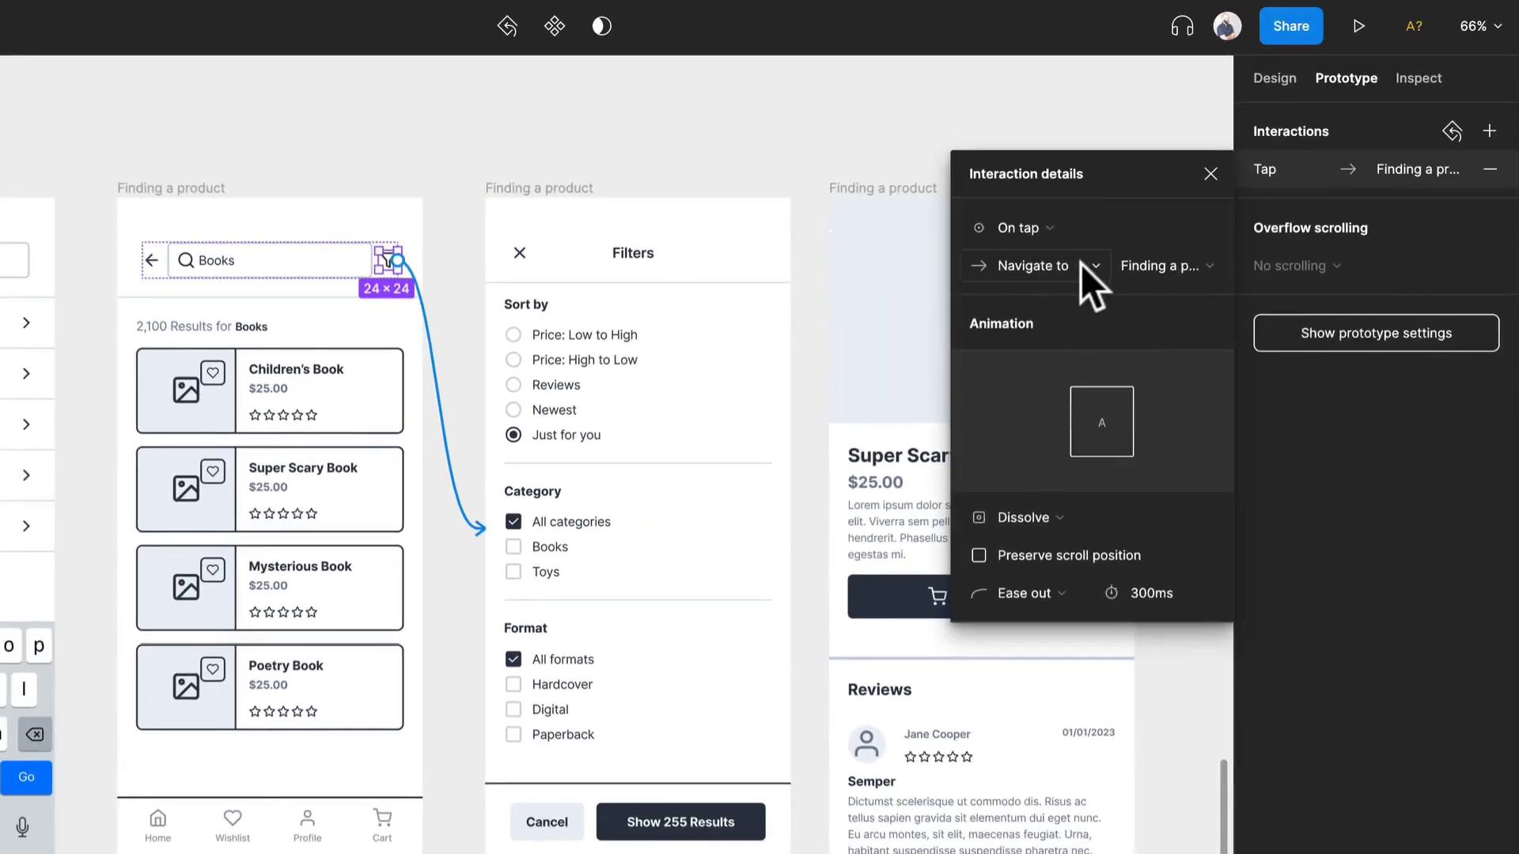
pyautogui.click(1081, 263)
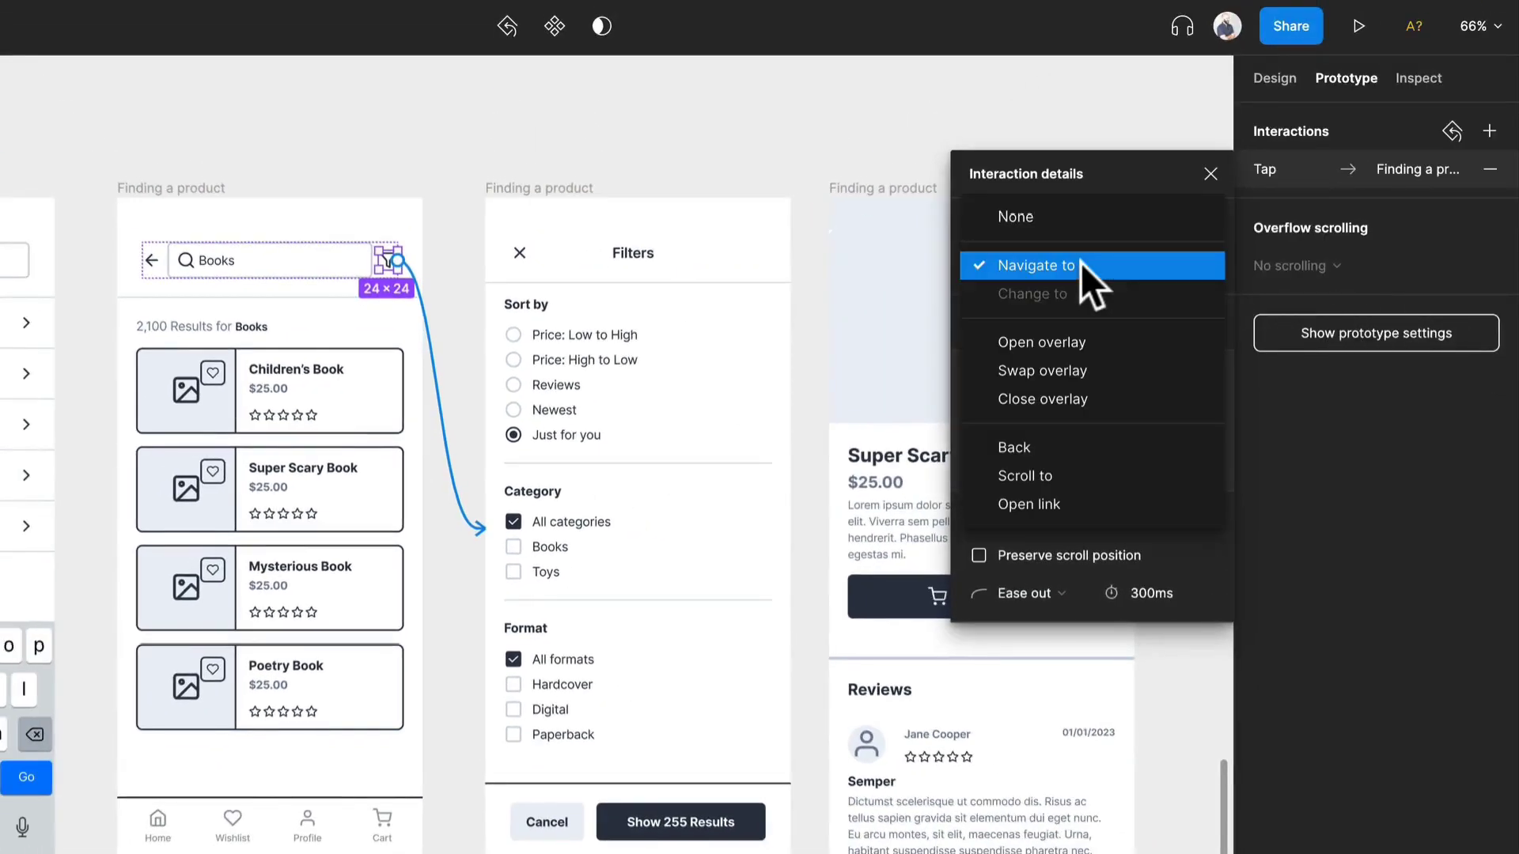
pyautogui.click(1077, 345)
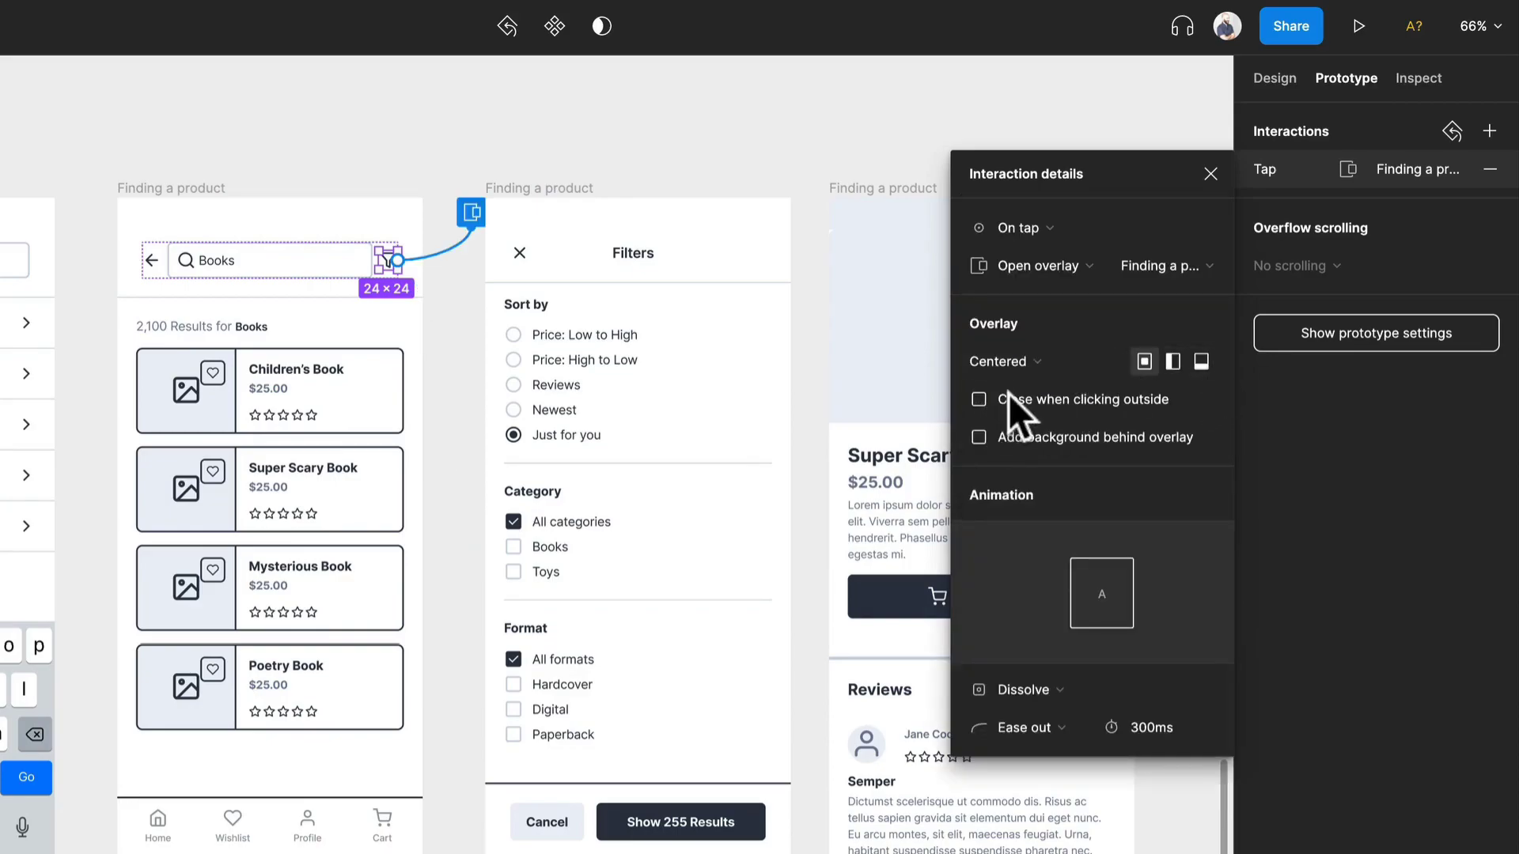
# - Set the filter icon's overlay animation to Move in with the upward direction
pyautogui.click(1050, 697)
pyautogui.click(1044, 758)
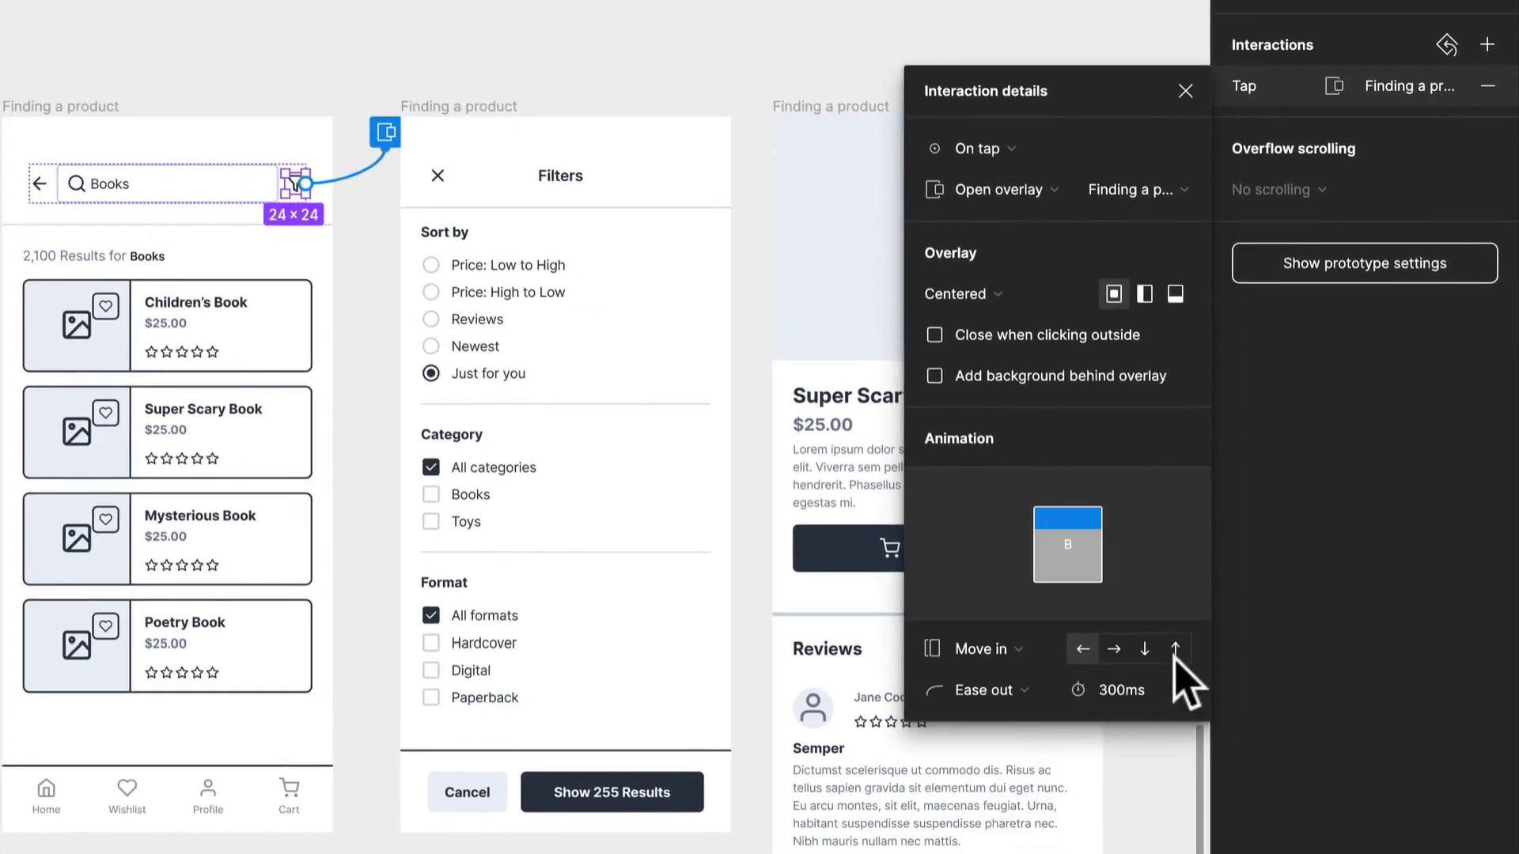
pyautogui.click(1175, 649)
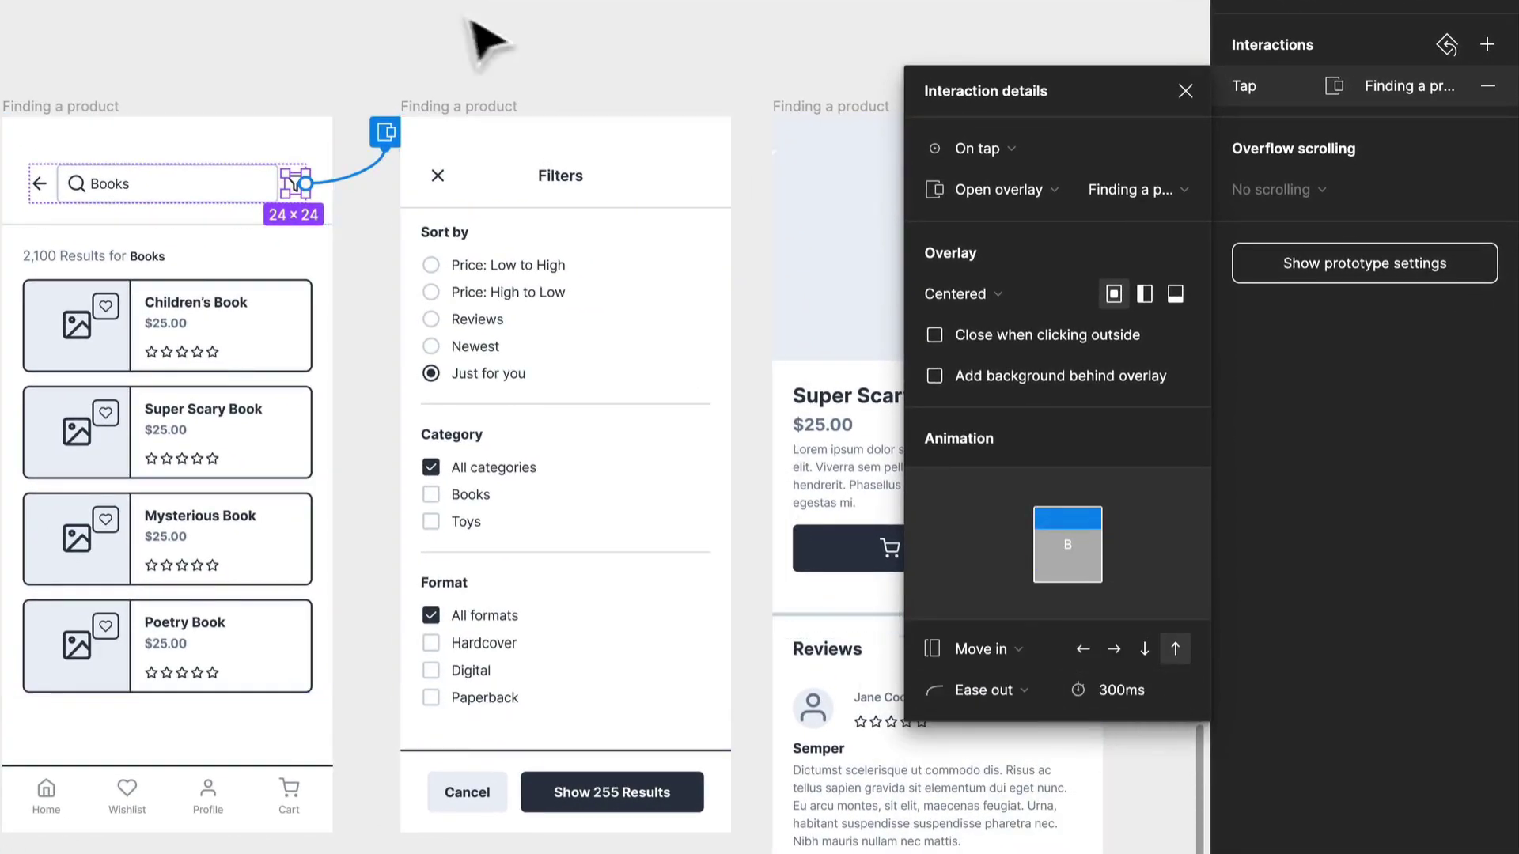
# - Give the X icon on the Filters screen an on-tap Close overlay interaction
pyautogui.click(457, 201)
pyautogui.doubleClick(457, 204)
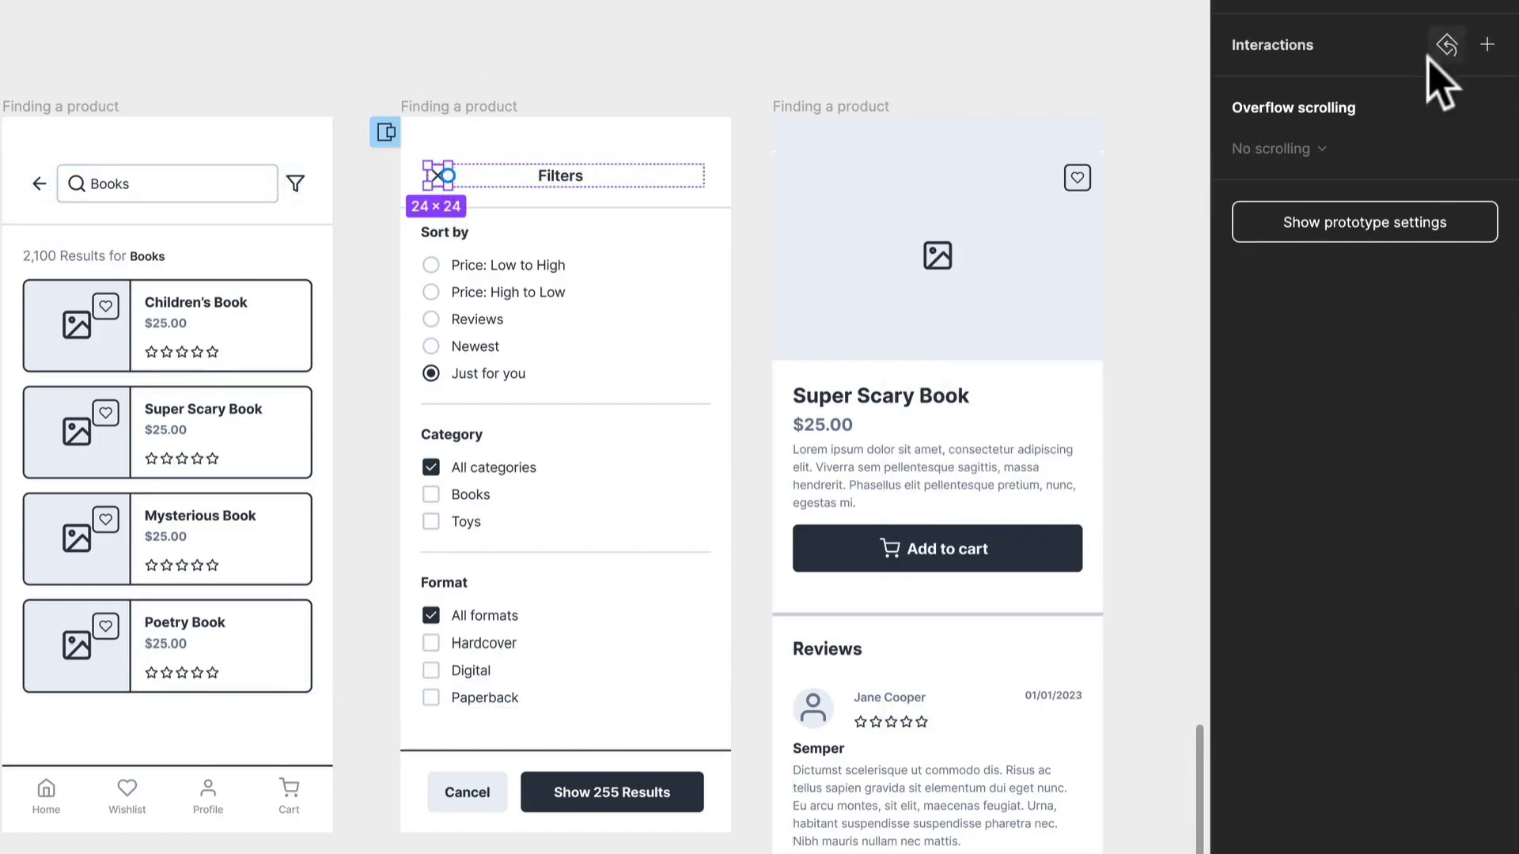
pyautogui.click(1487, 147)
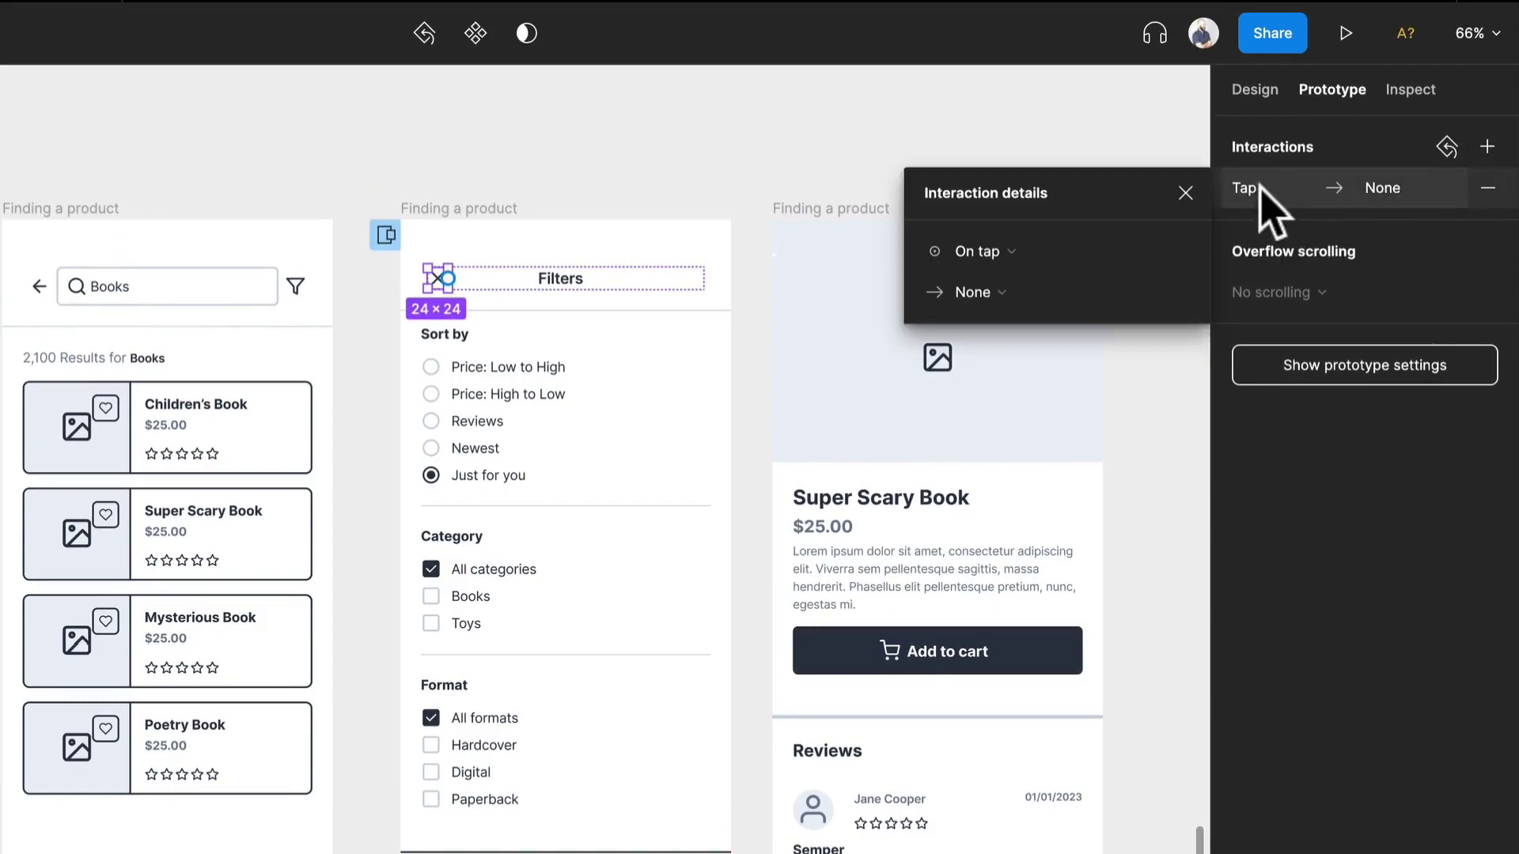
pyautogui.click(1004, 293)
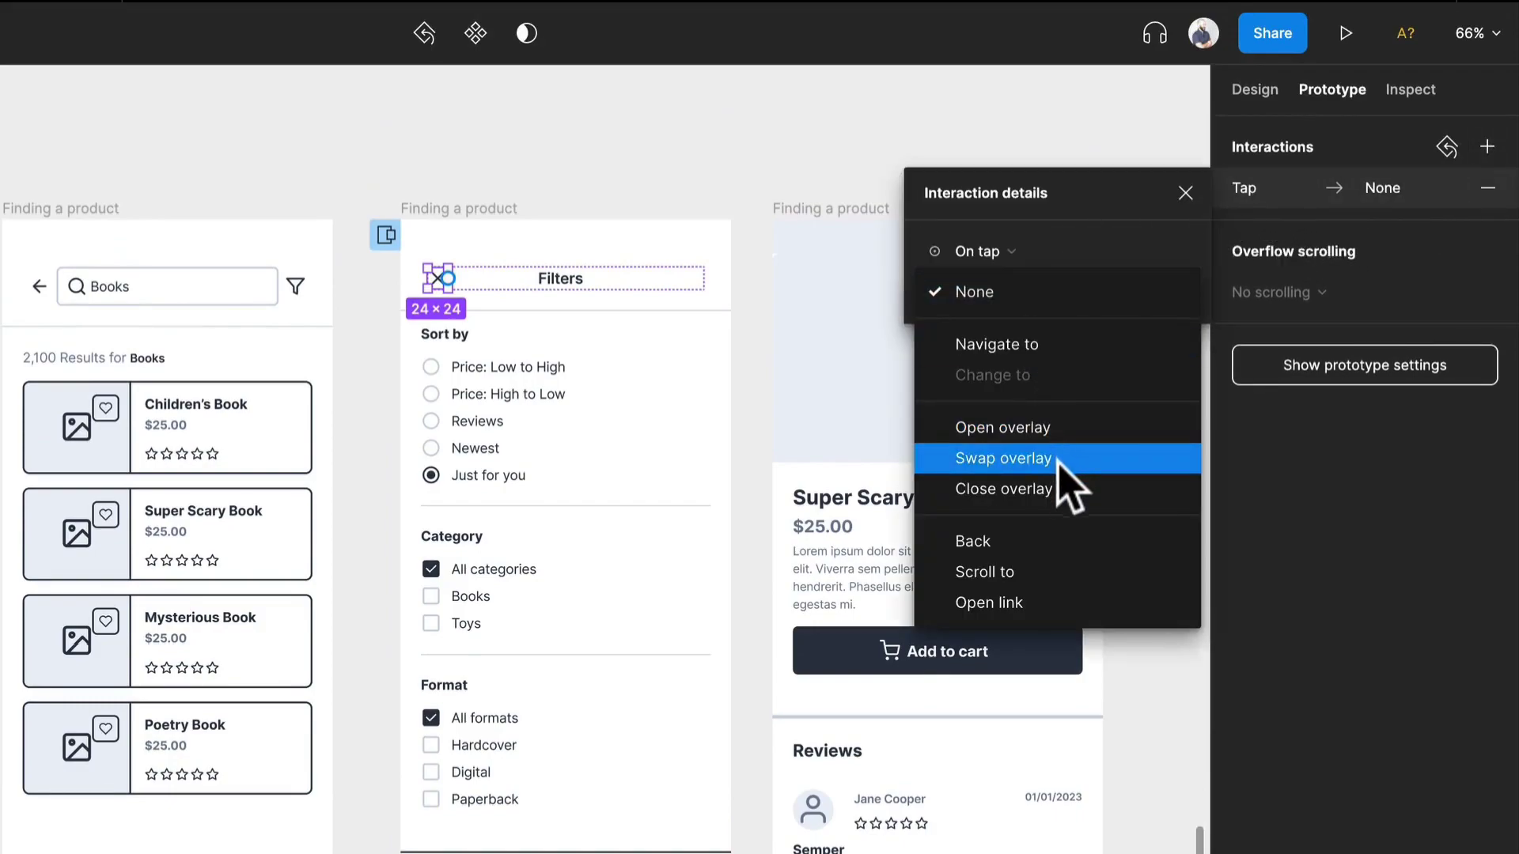
pyautogui.click(1056, 489)
pyautogui.click(599, 151)
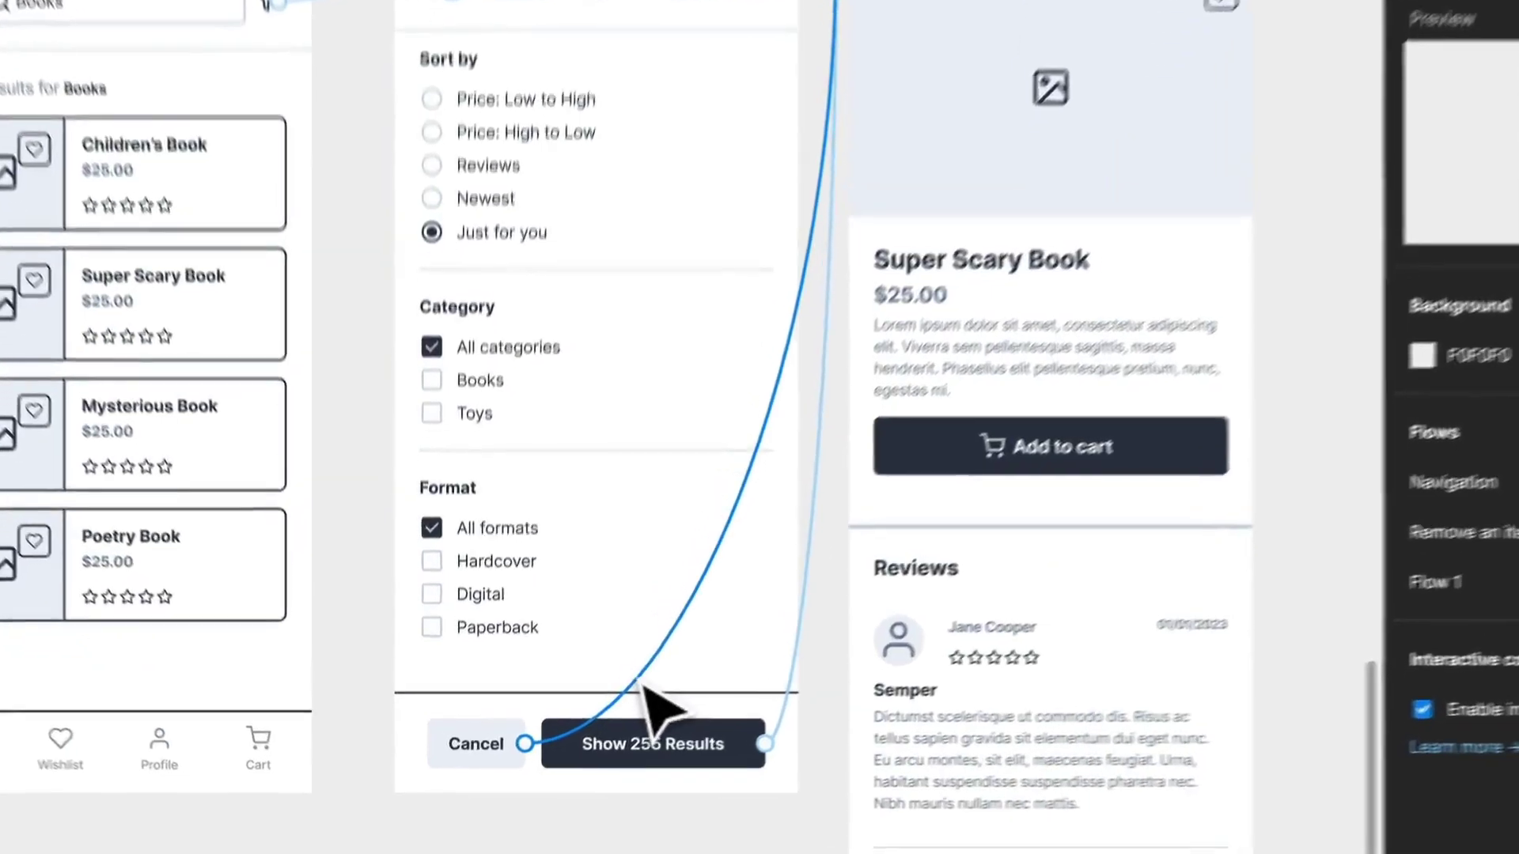
# - Inspect the existing prototype connections on the Cancel and Show 255 Results buttons of the Filters screen
pyautogui.click(601, 709)
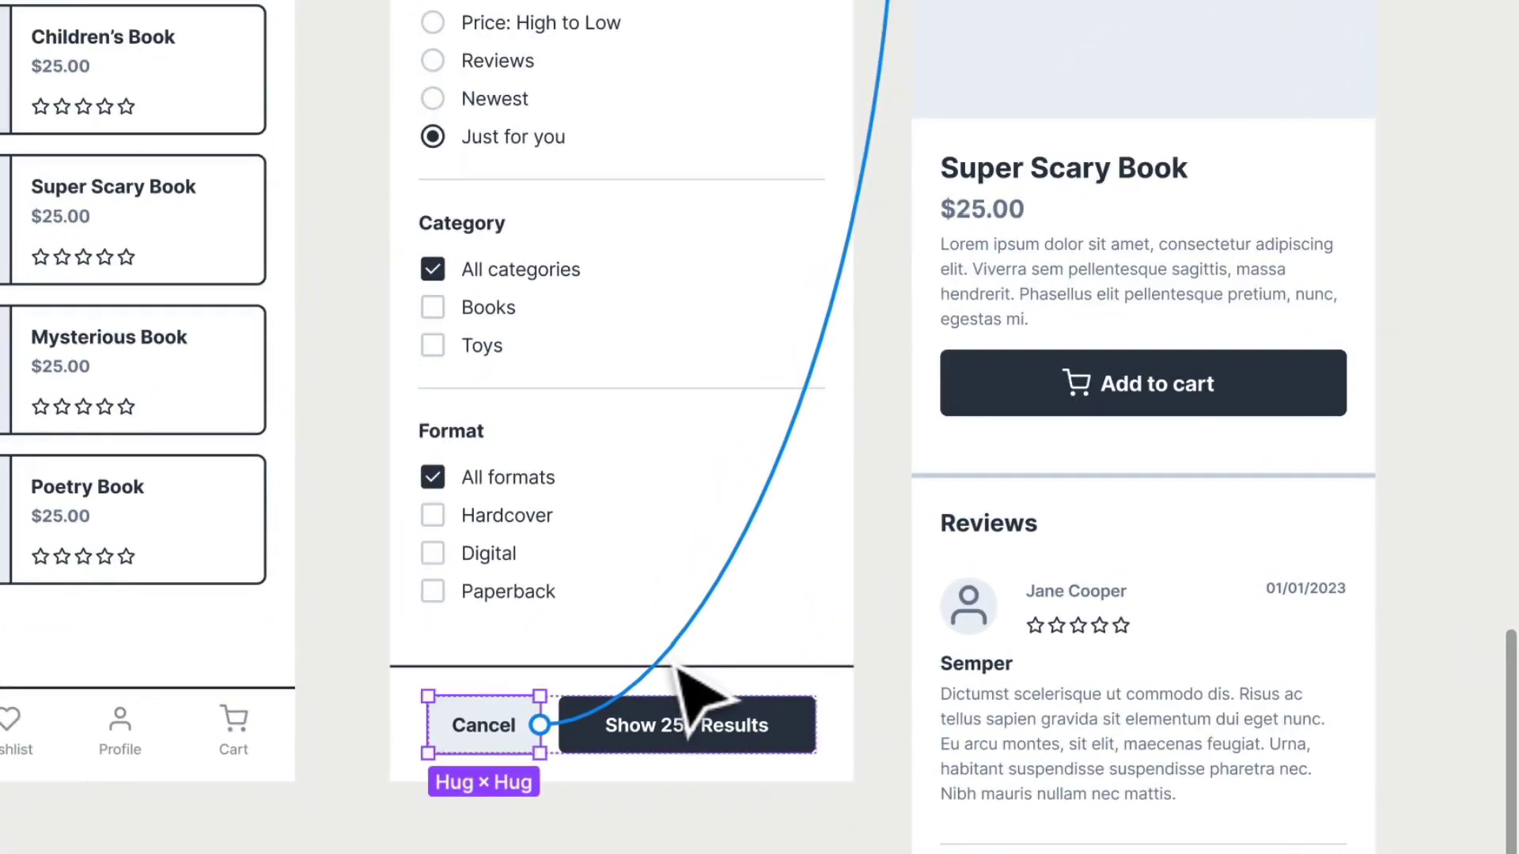
pyautogui.click(778, 738)
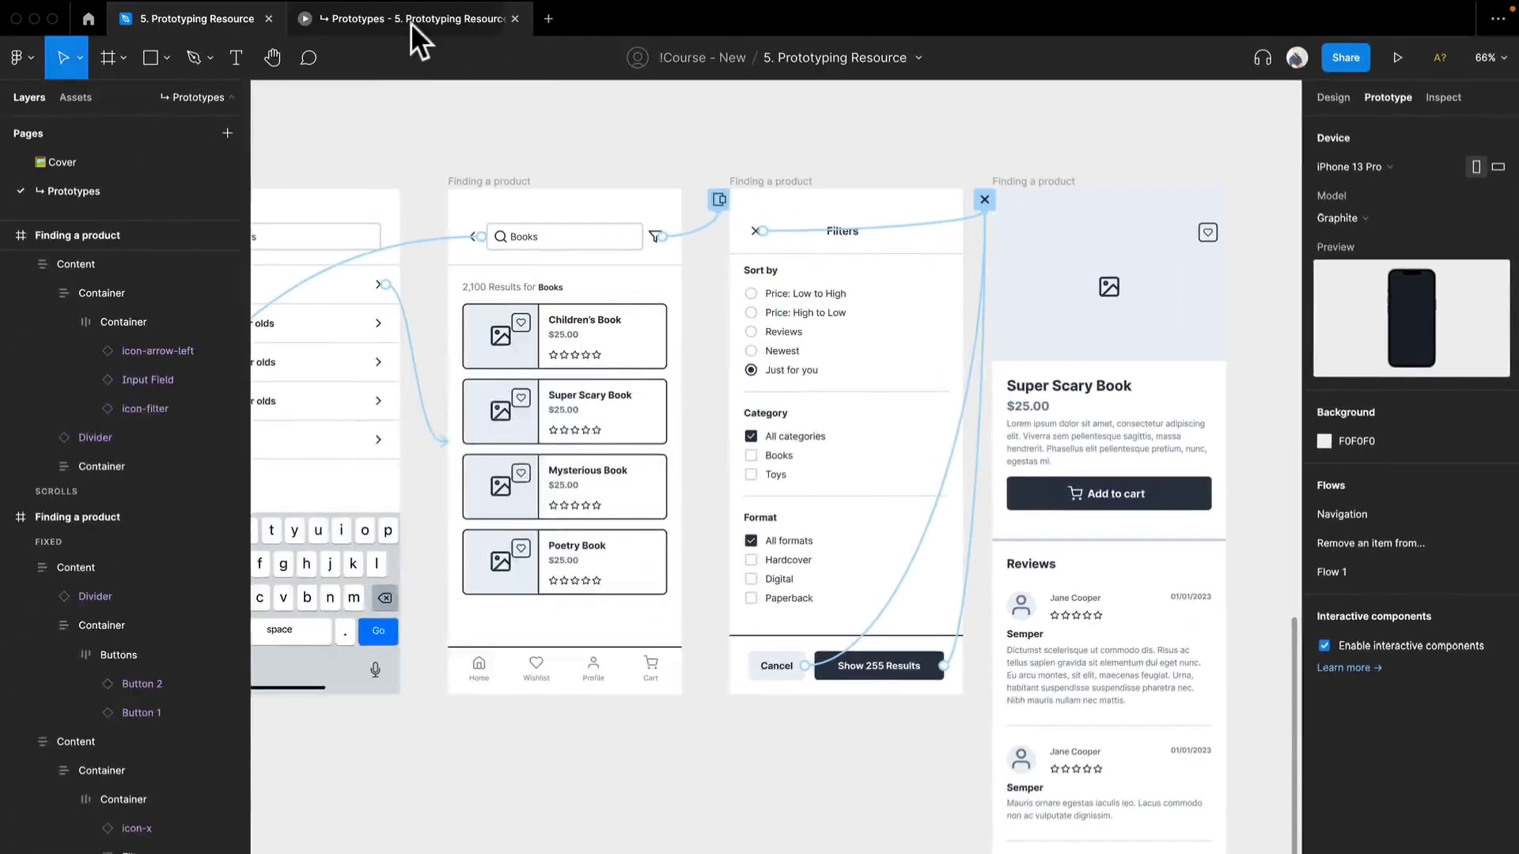
# - Preview the Filters overlay in Flow 1, testing Price: Low to High, Books, Hardcover and the closing X icon
pyautogui.click(410, 22)
pyautogui.click(1004, 183)
pyautogui.click(719, 272)
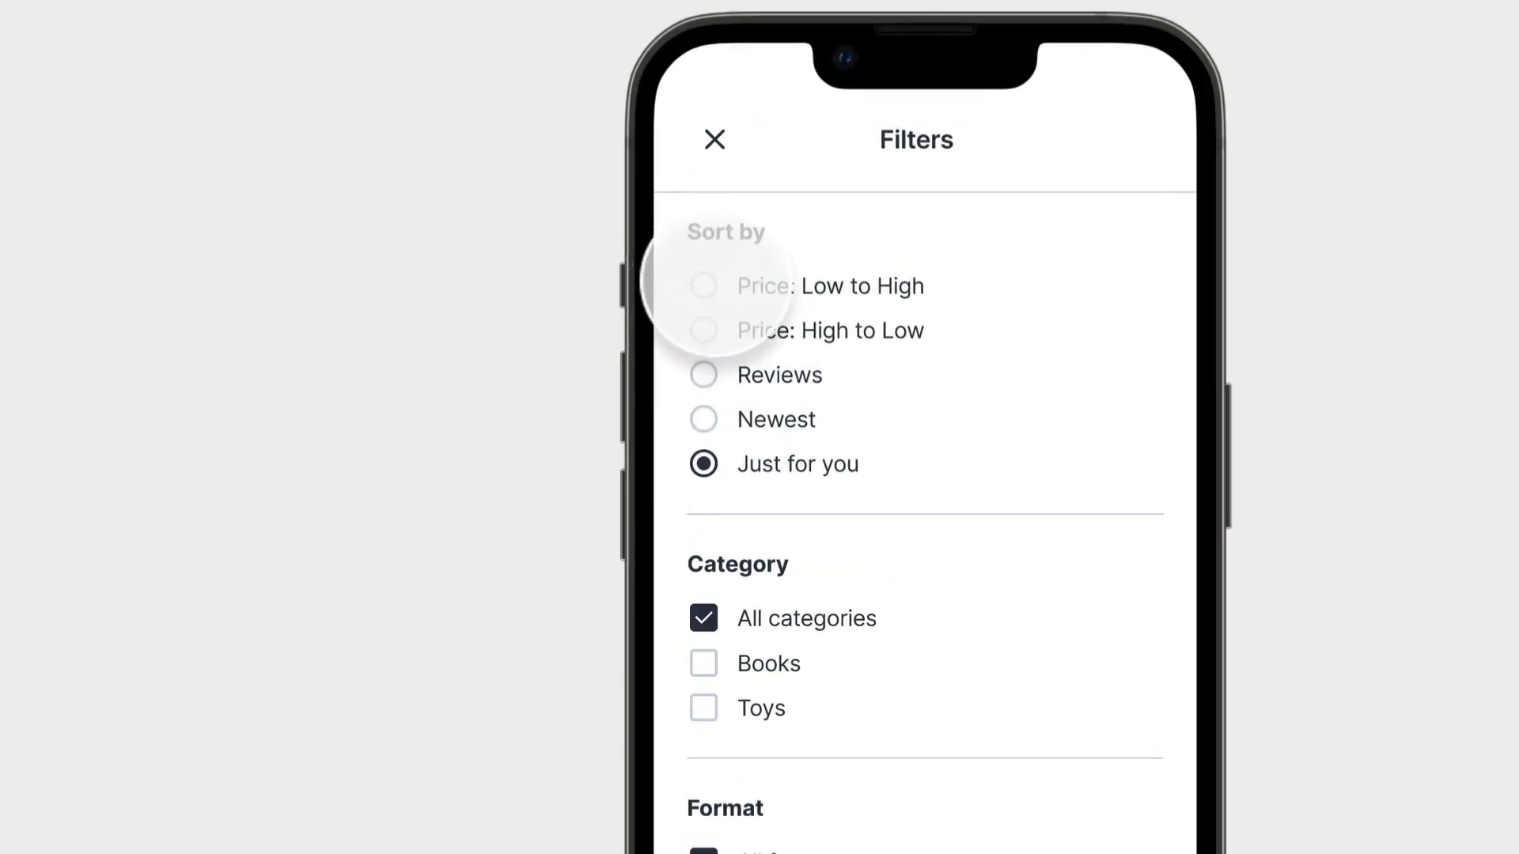
pyautogui.click(708, 287)
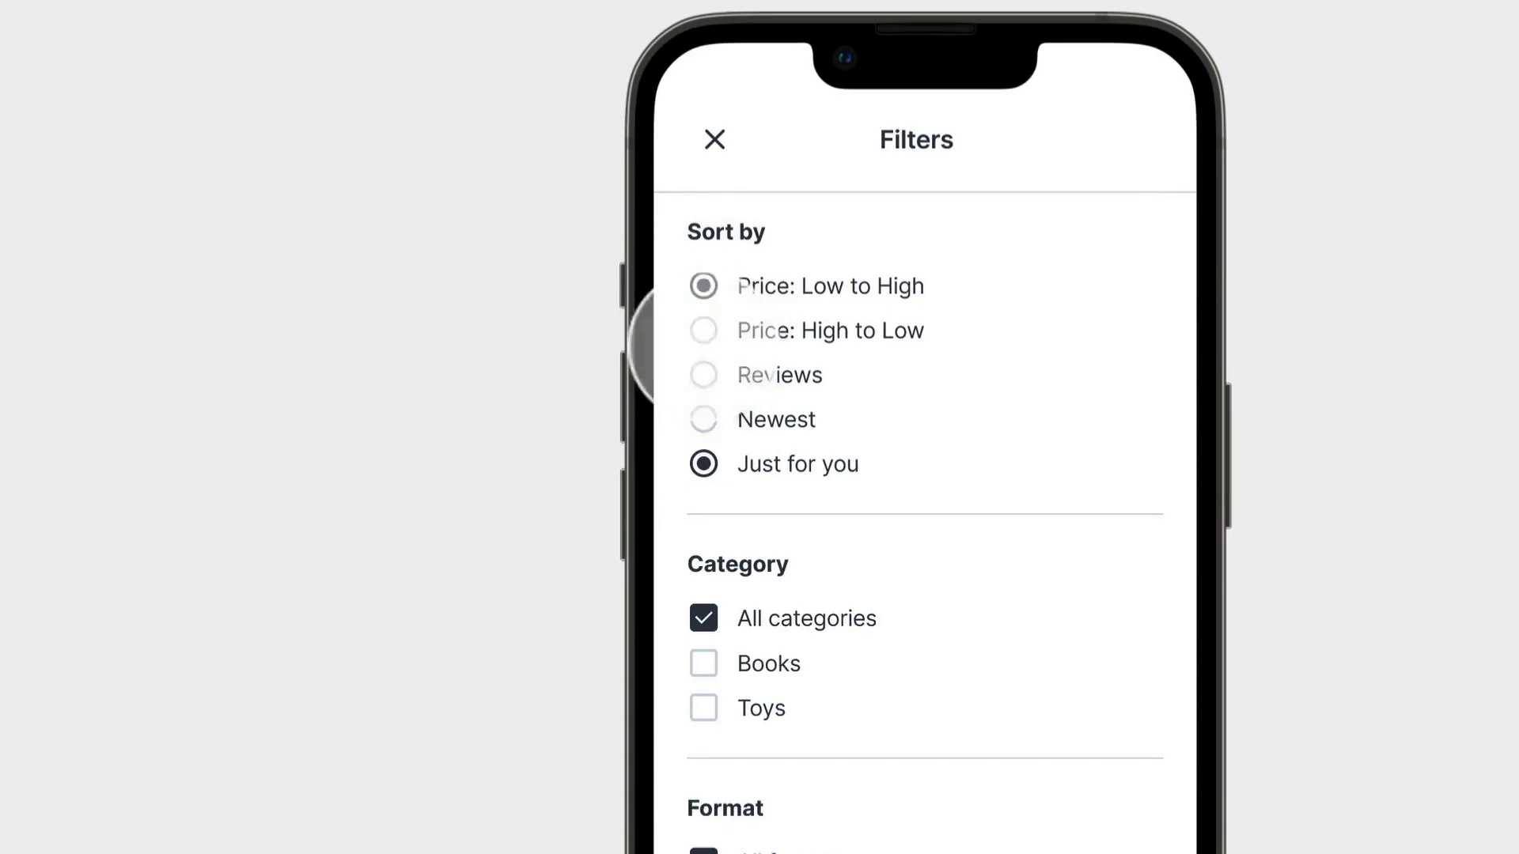
pyautogui.click(704, 407)
pyautogui.click(706, 373)
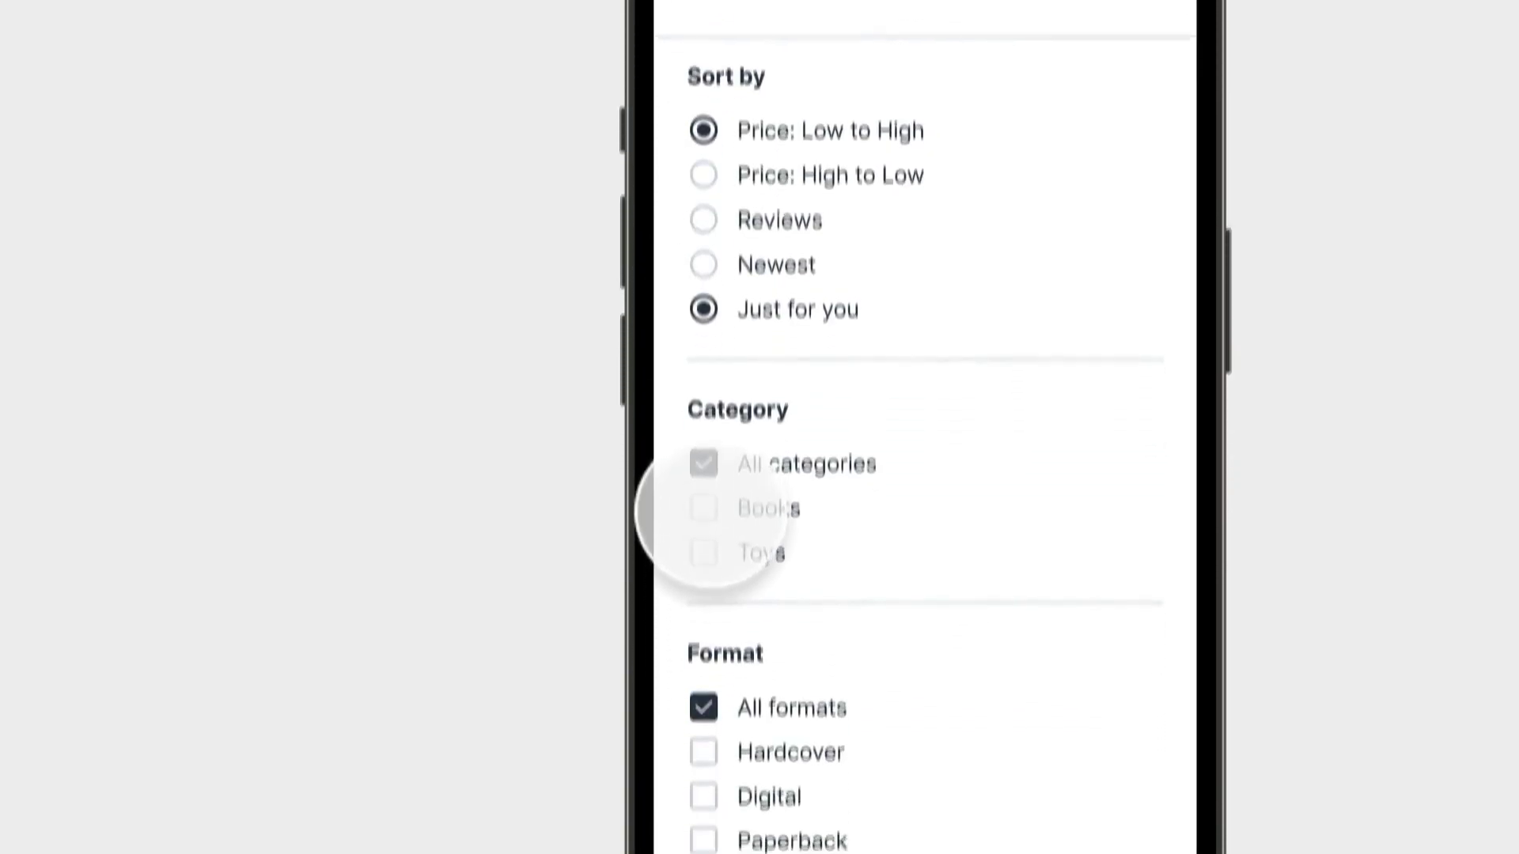
pyautogui.click(706, 519)
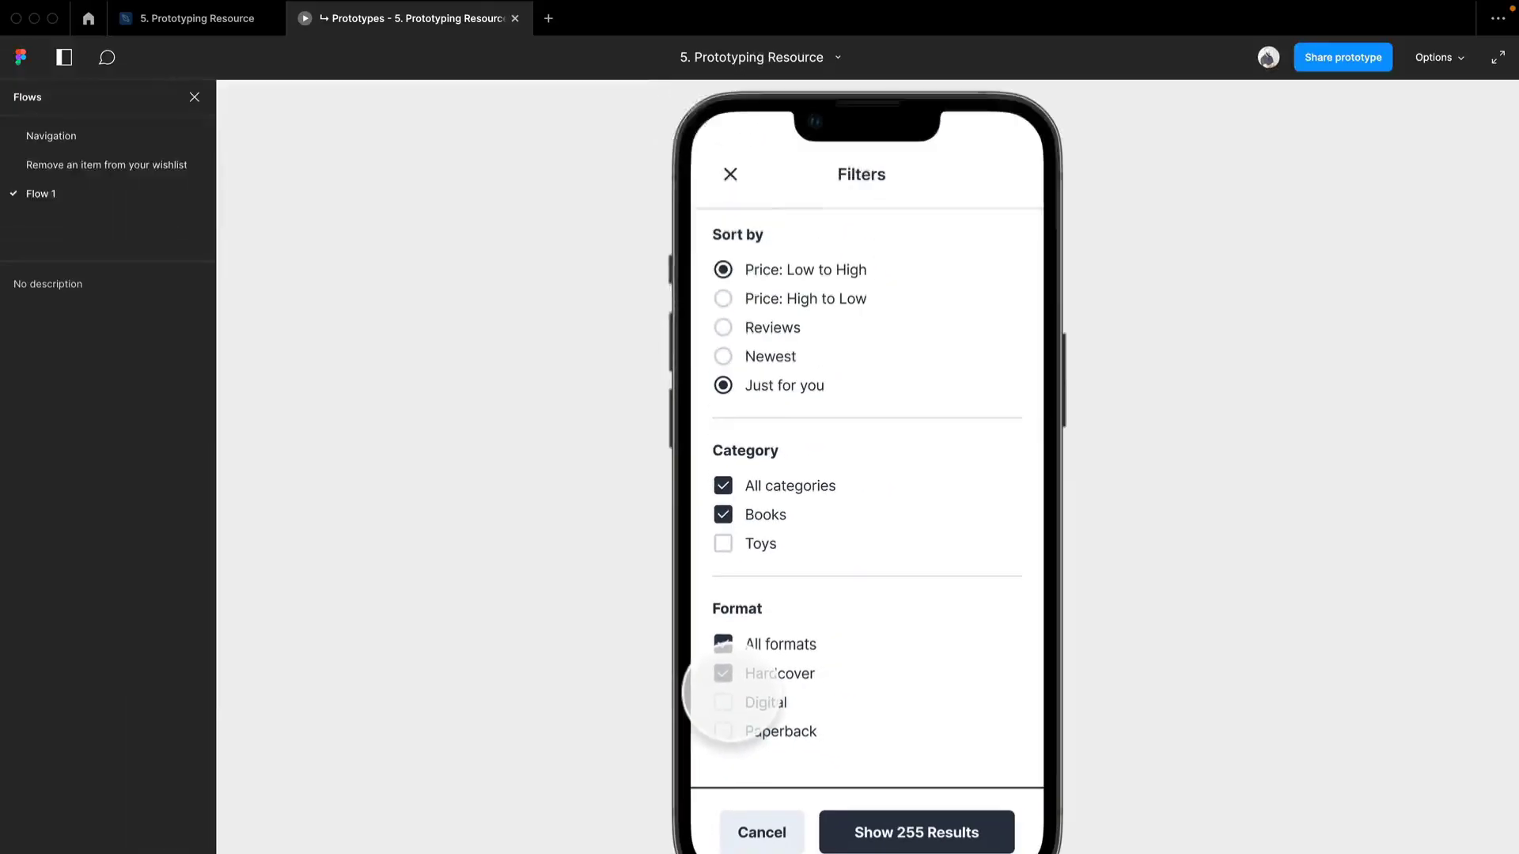
pyautogui.click(729, 165)
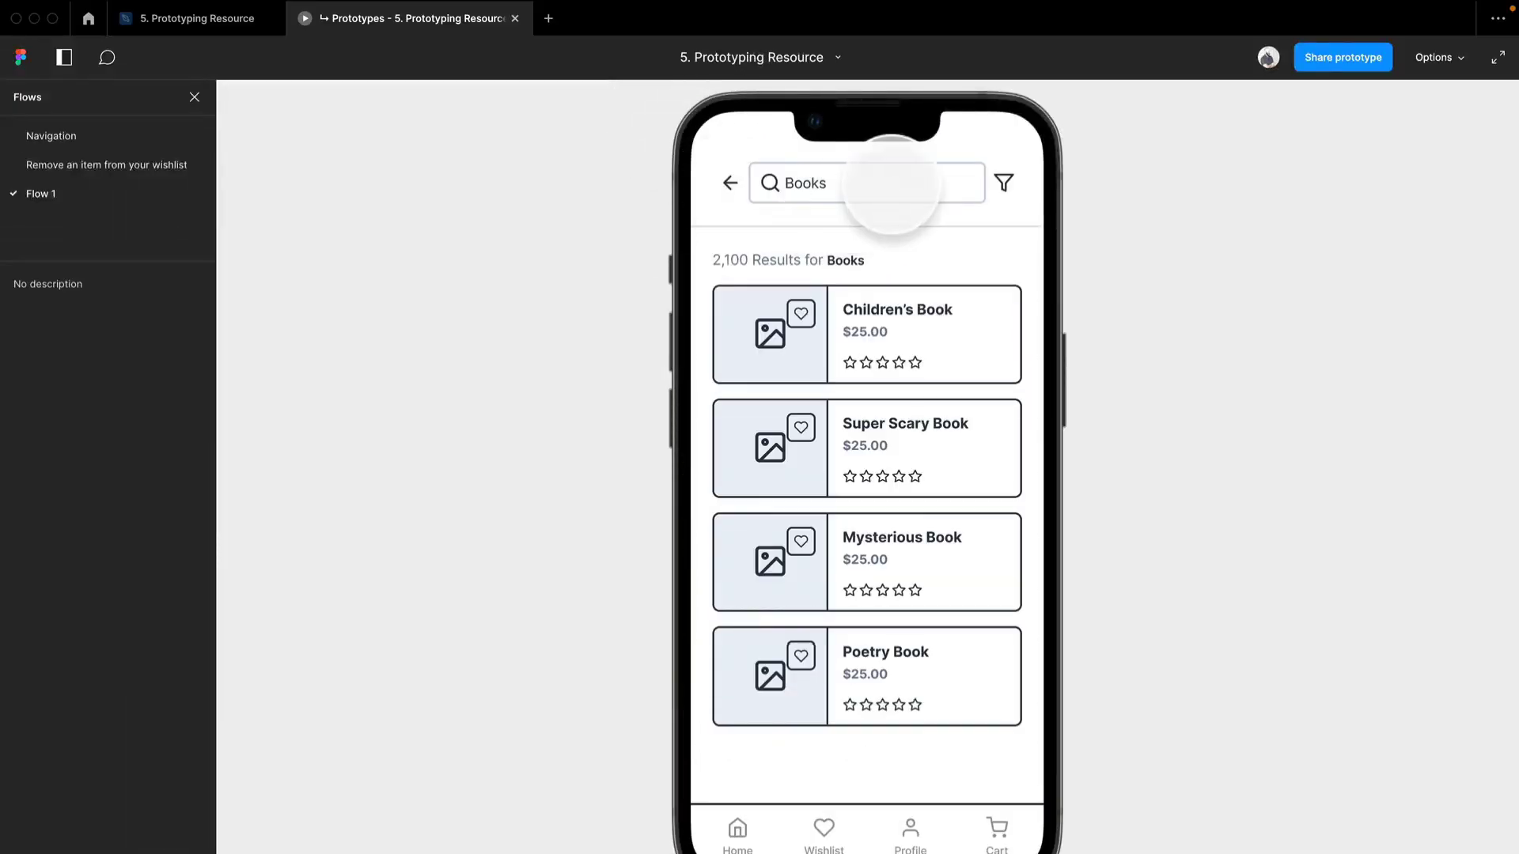
# - Link the Super Scary Book card on the results screen to its product screen with an on-tap Navigate to interaction and Dissolve animation
pyautogui.click(176, 19)
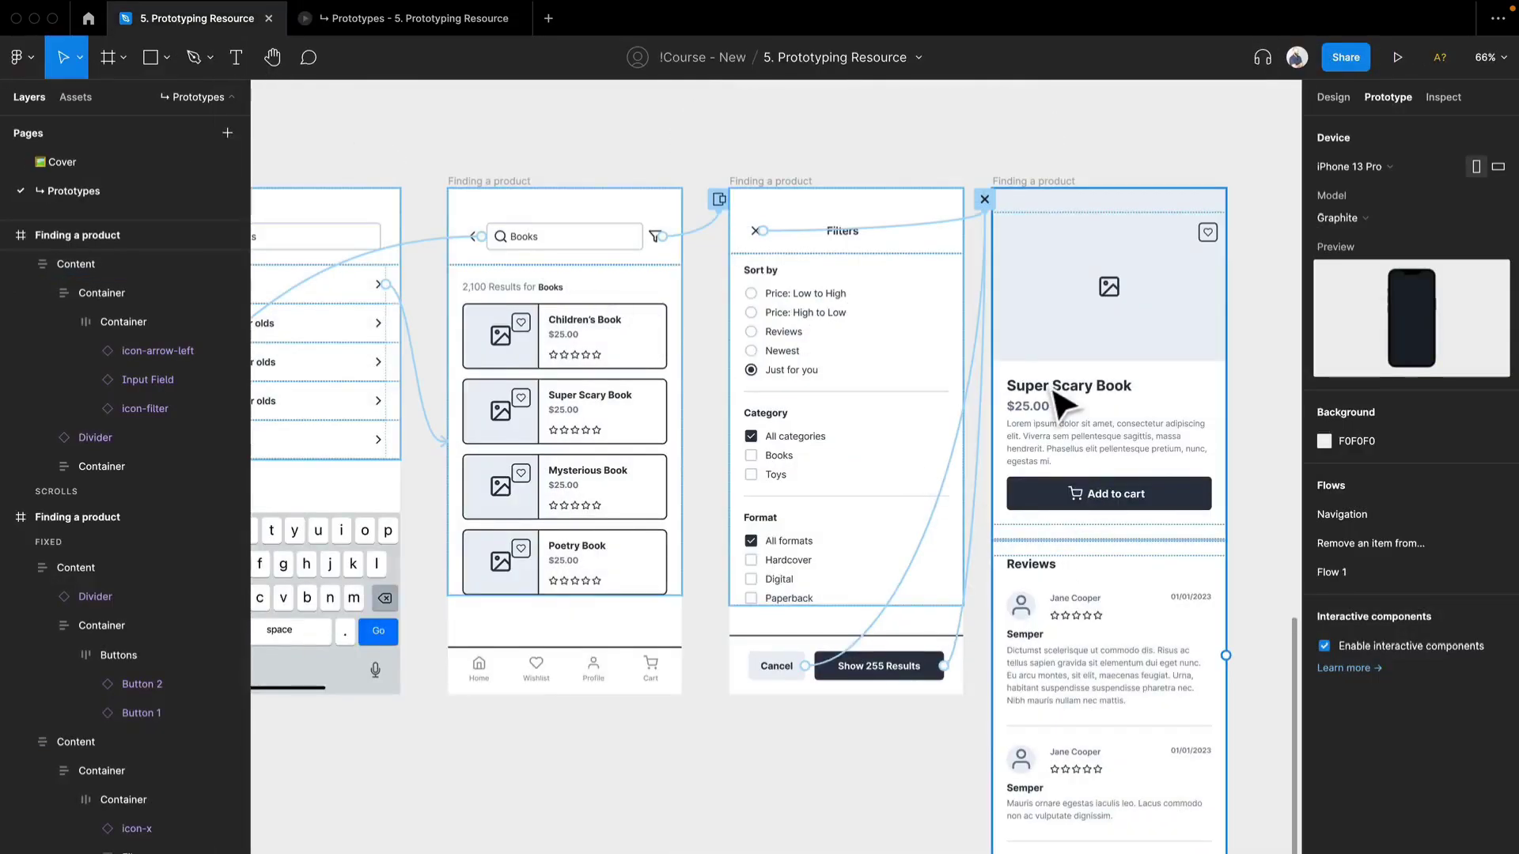
pyautogui.hscroll(4, 870, 340)
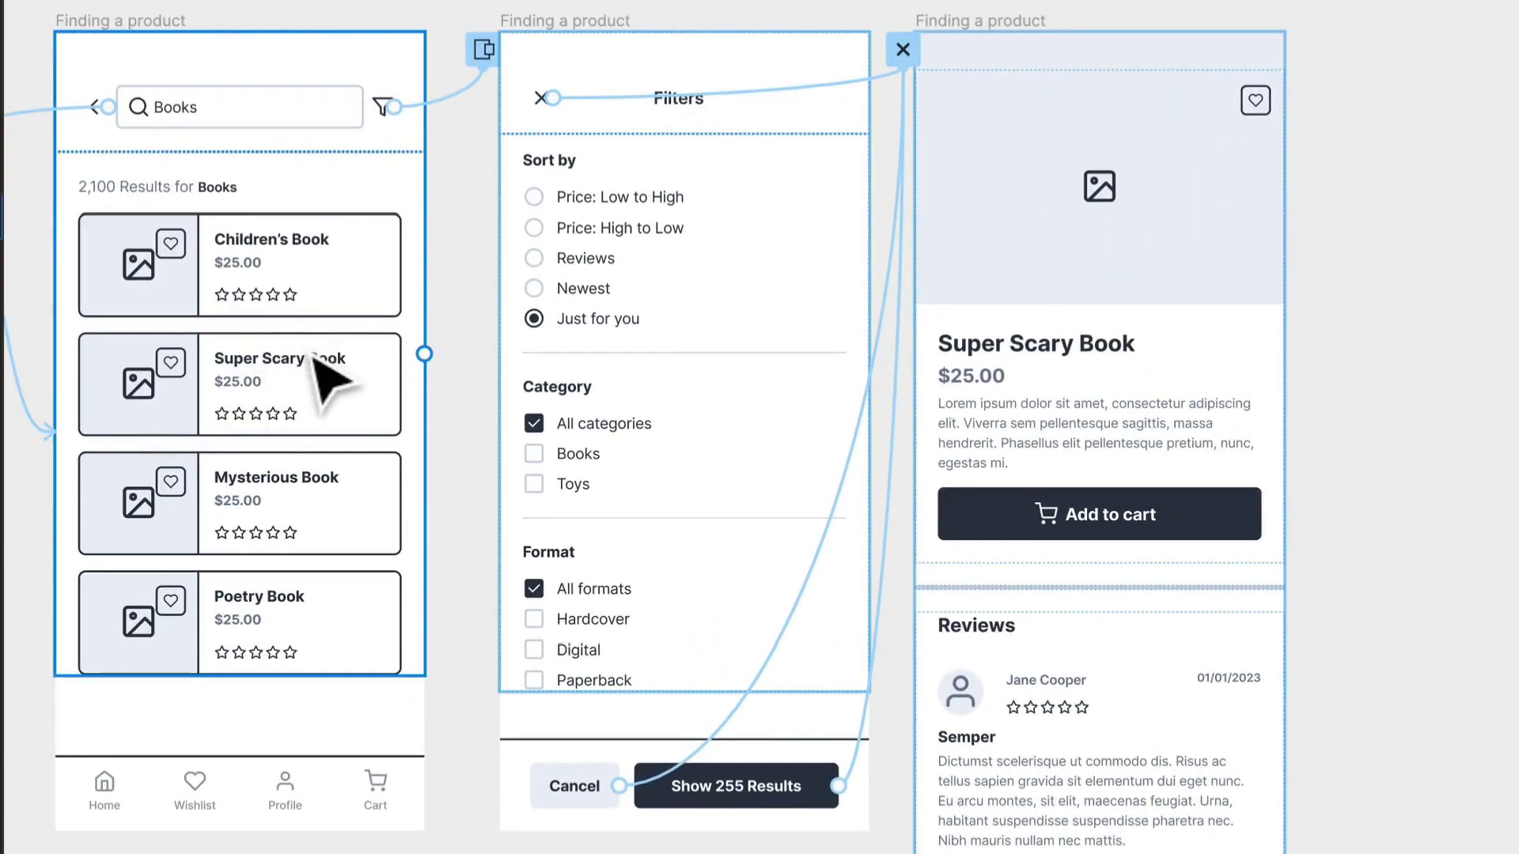
pyautogui.click(328, 378)
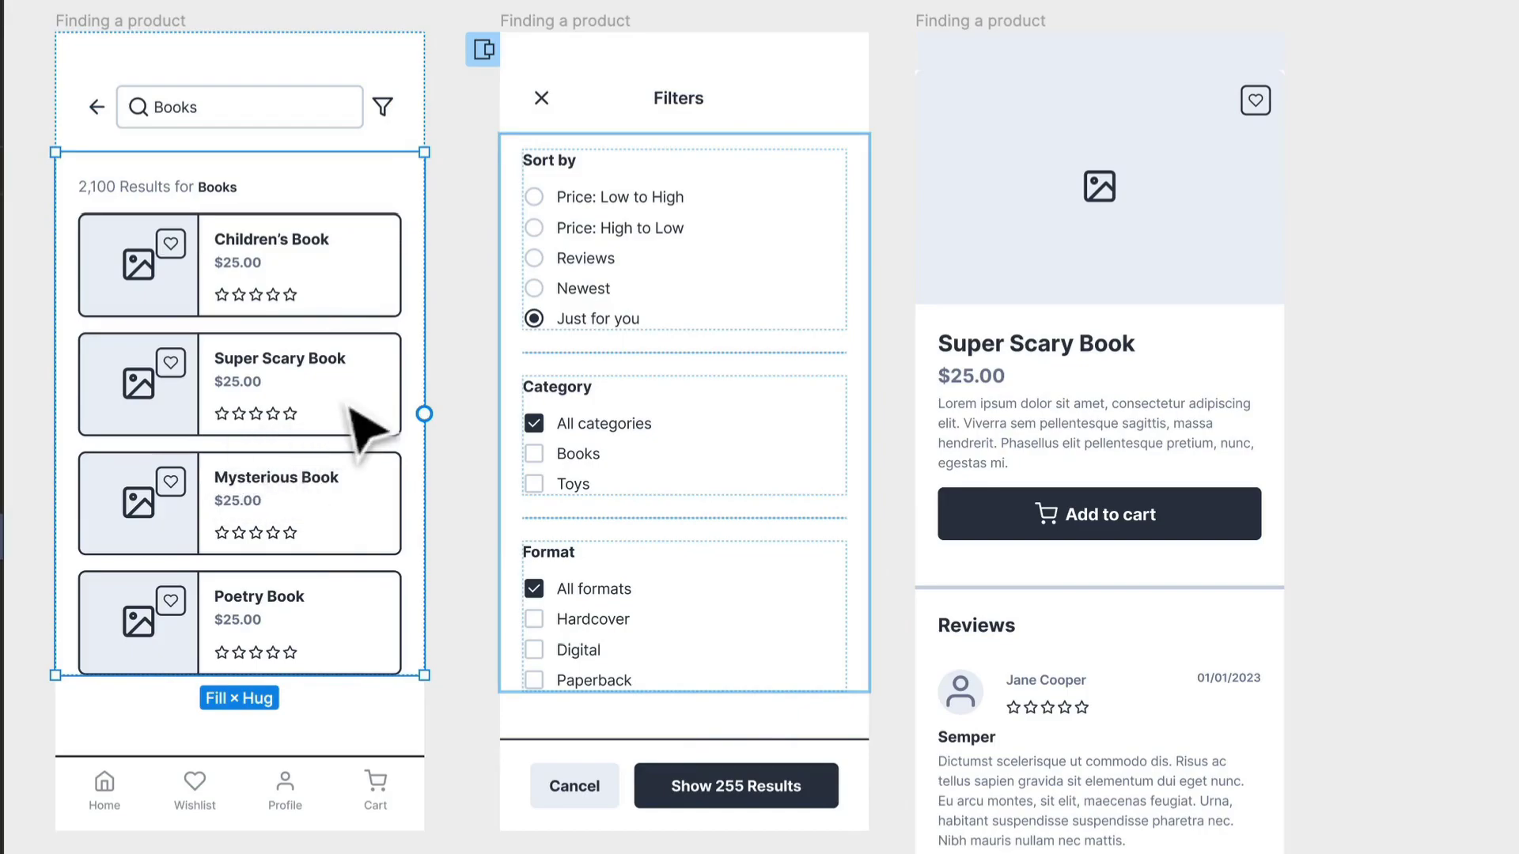
pyautogui.click(371, 423)
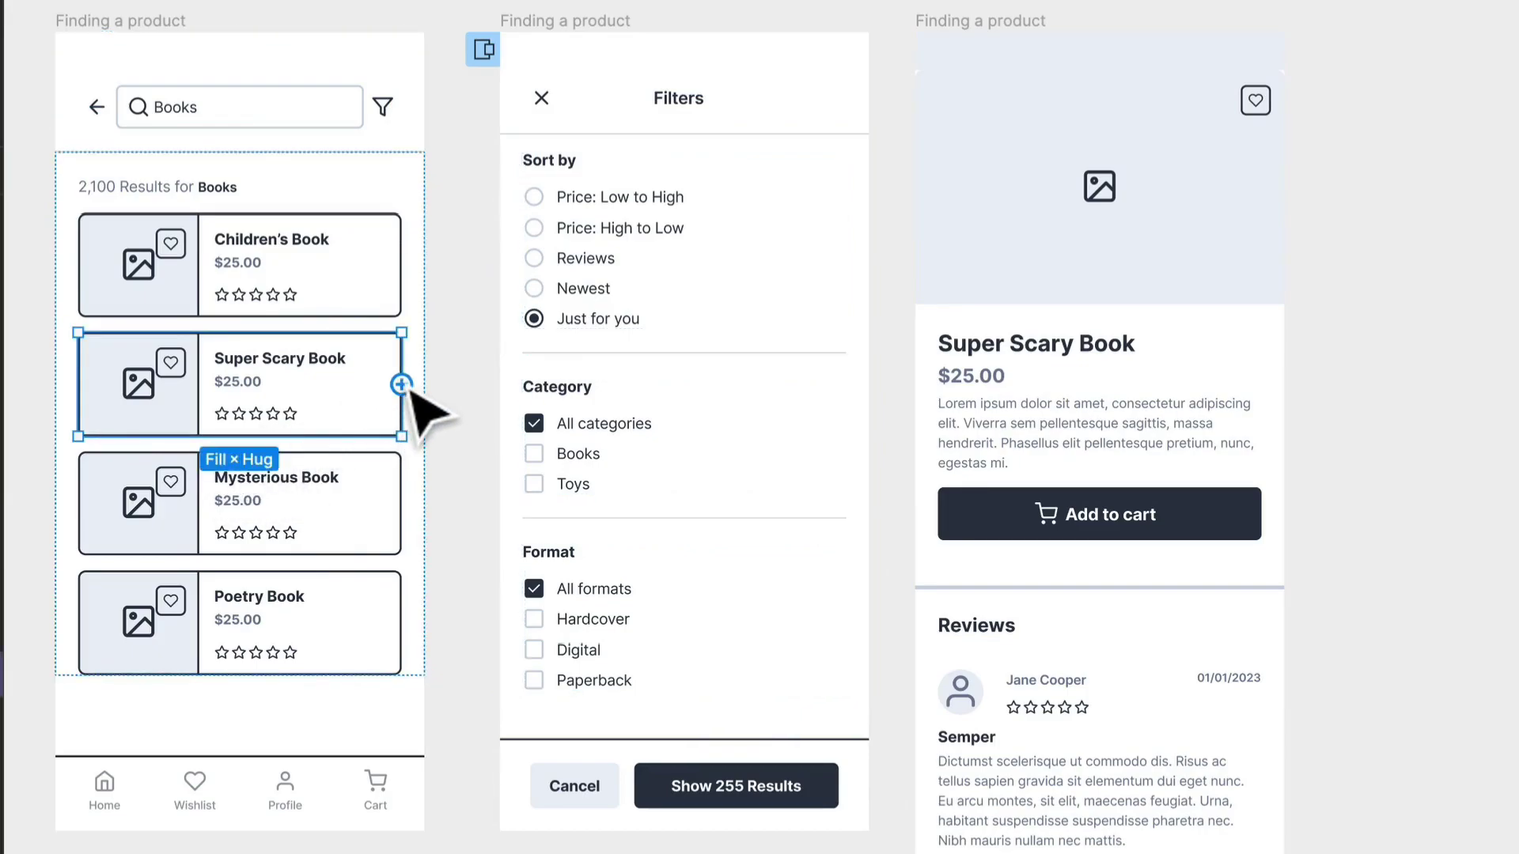
pyautogui.moveTo(401, 385); pyautogui.dragTo(1204, 390)
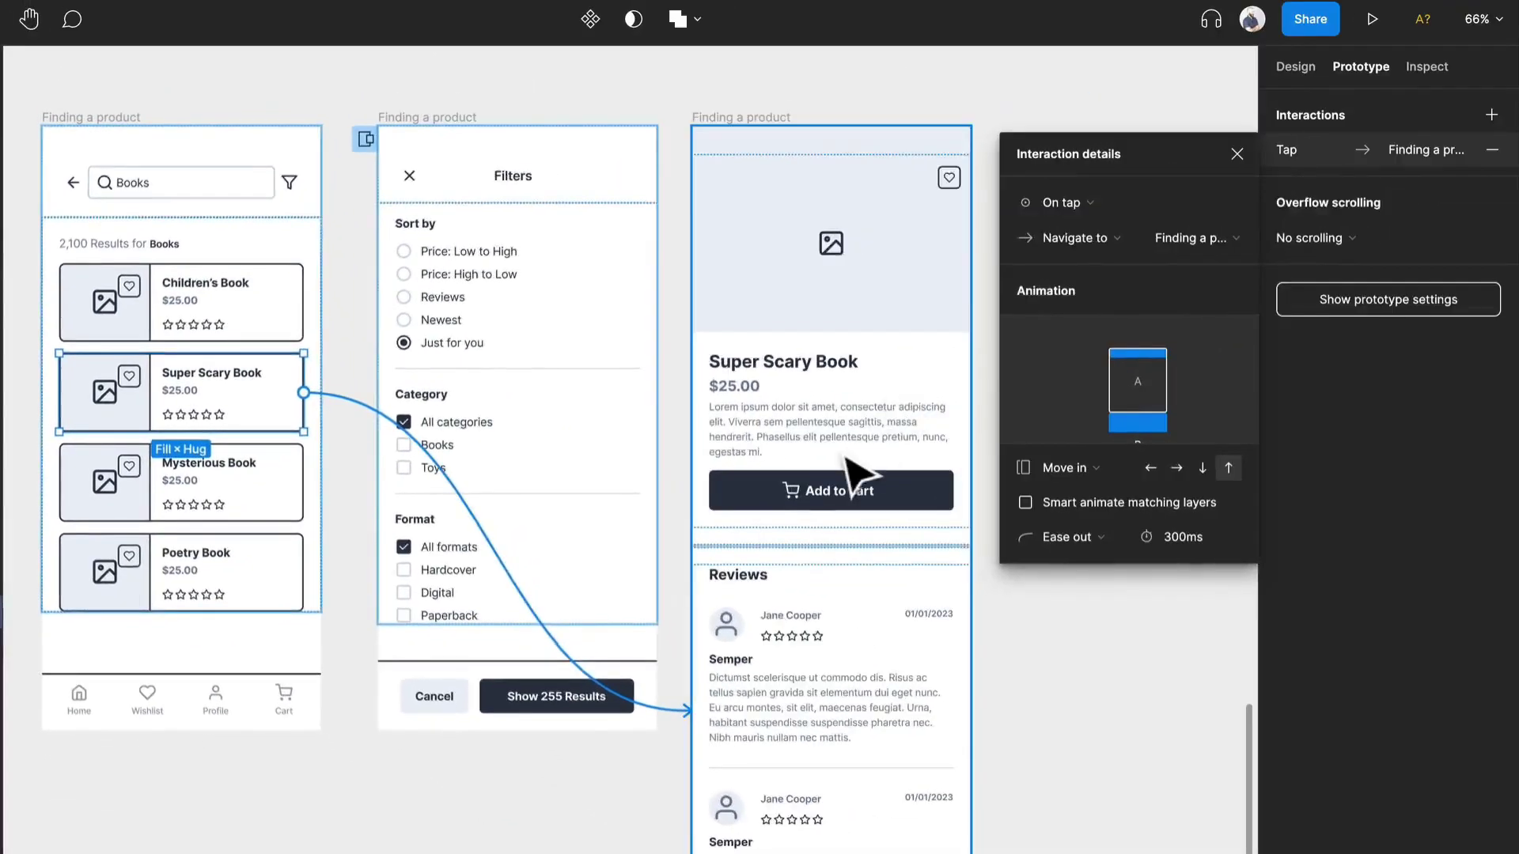
pyautogui.hscroll(5, 755, 449)
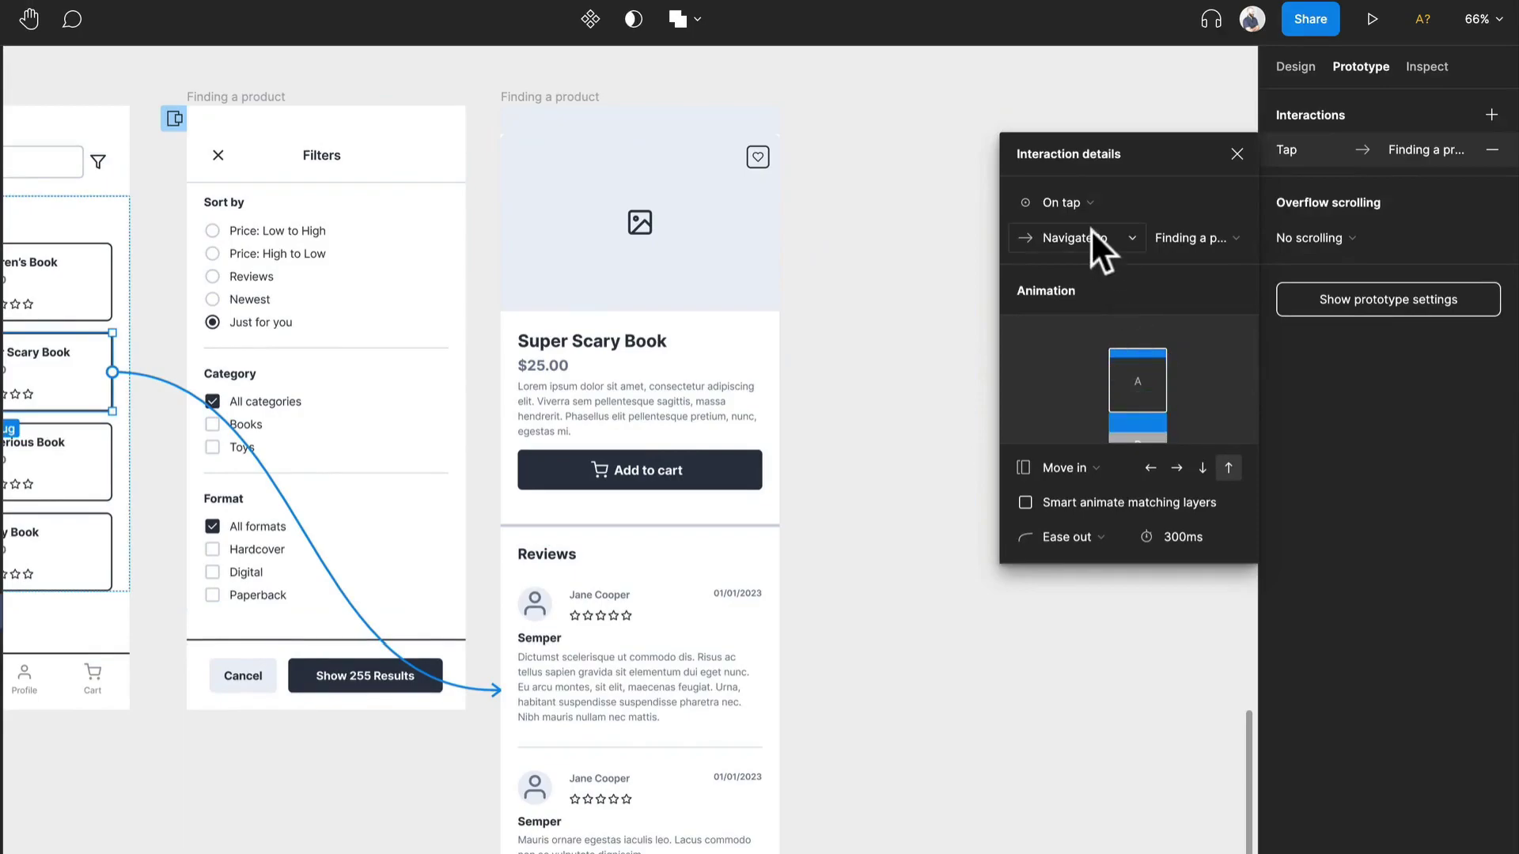
pyautogui.click(1049, 469)
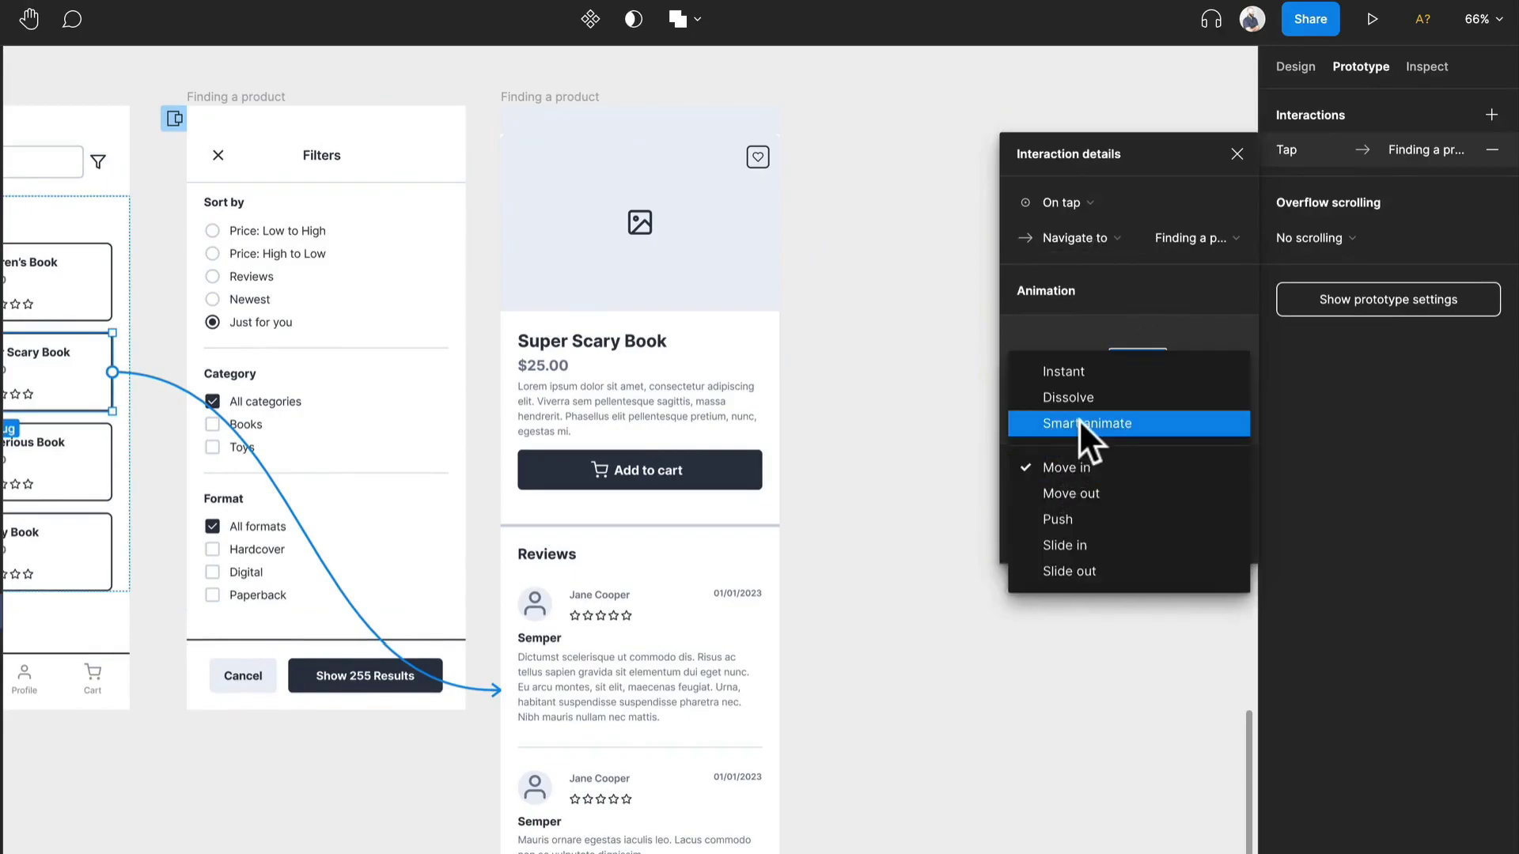
pyautogui.click(1098, 395)
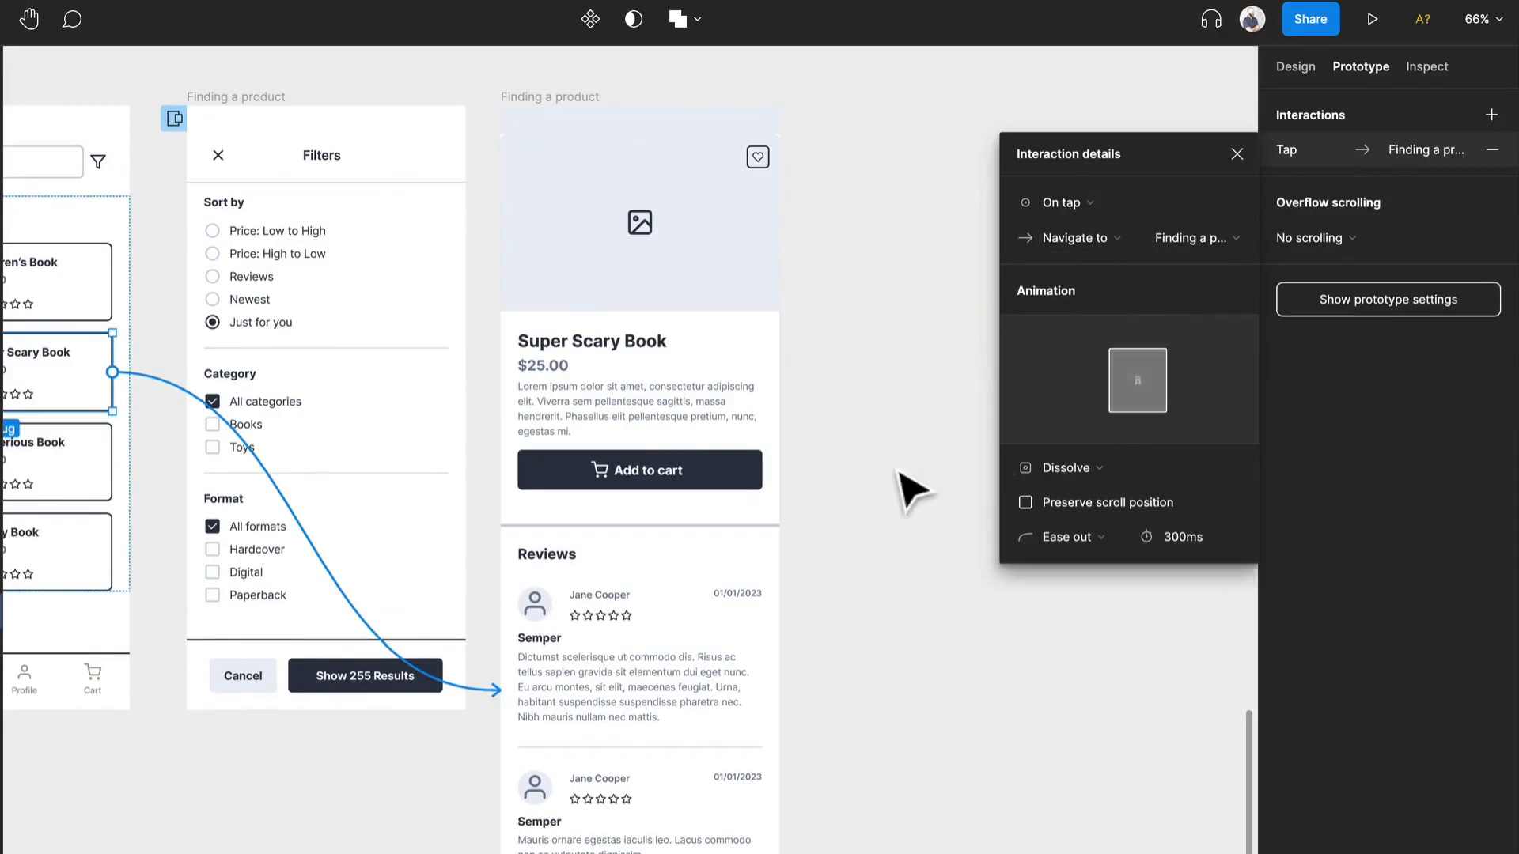
pyautogui.click(894, 472)
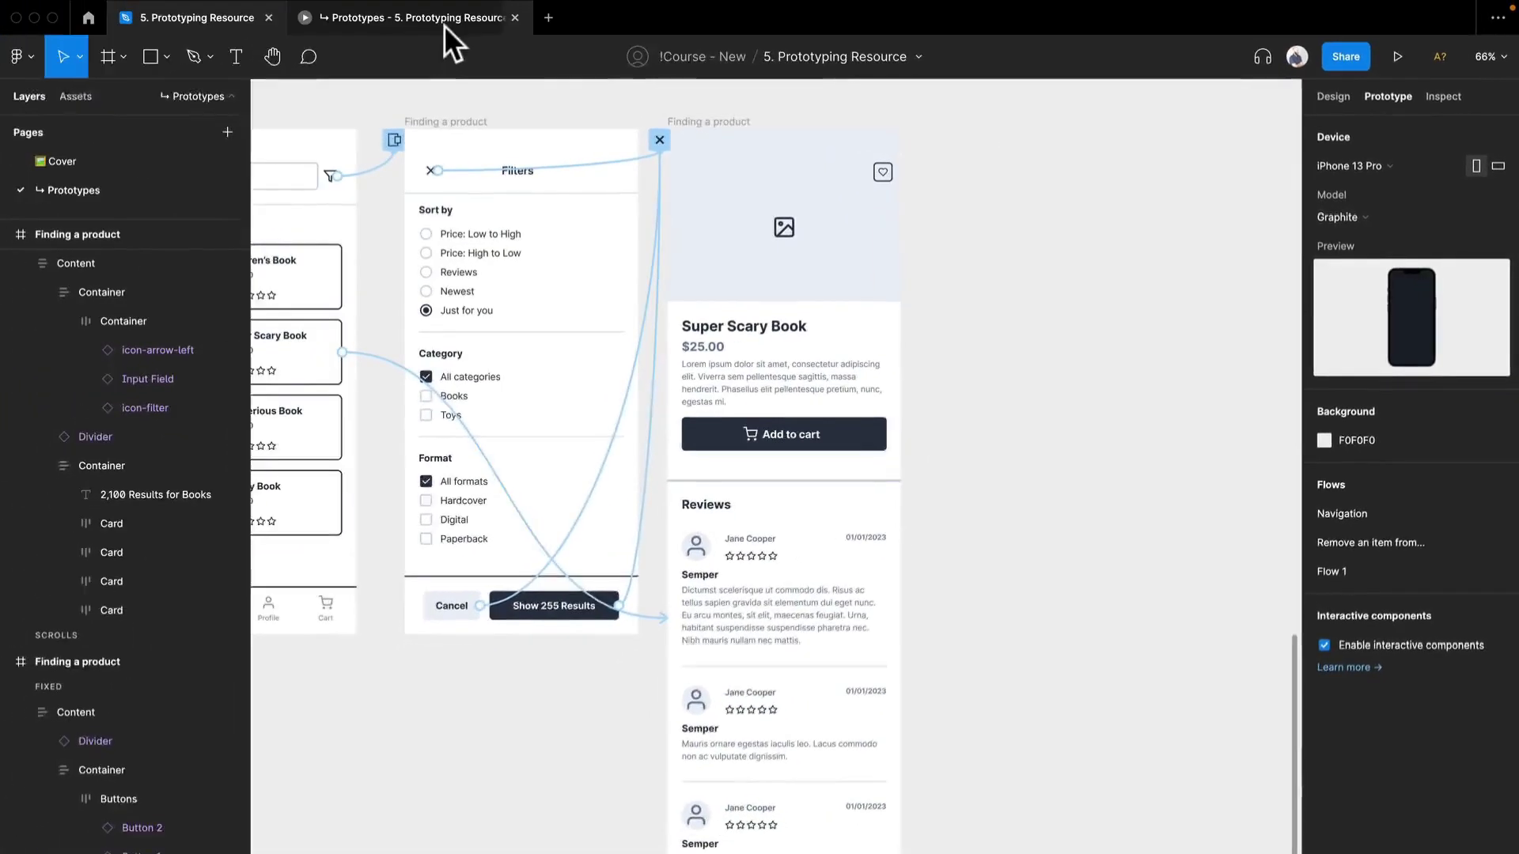
# - Preview the Super Scary Book card's link, examine its product screen down to Similar products, and restart Flow 1
pyautogui.click(444, 22)
pyautogui.click(966, 443)
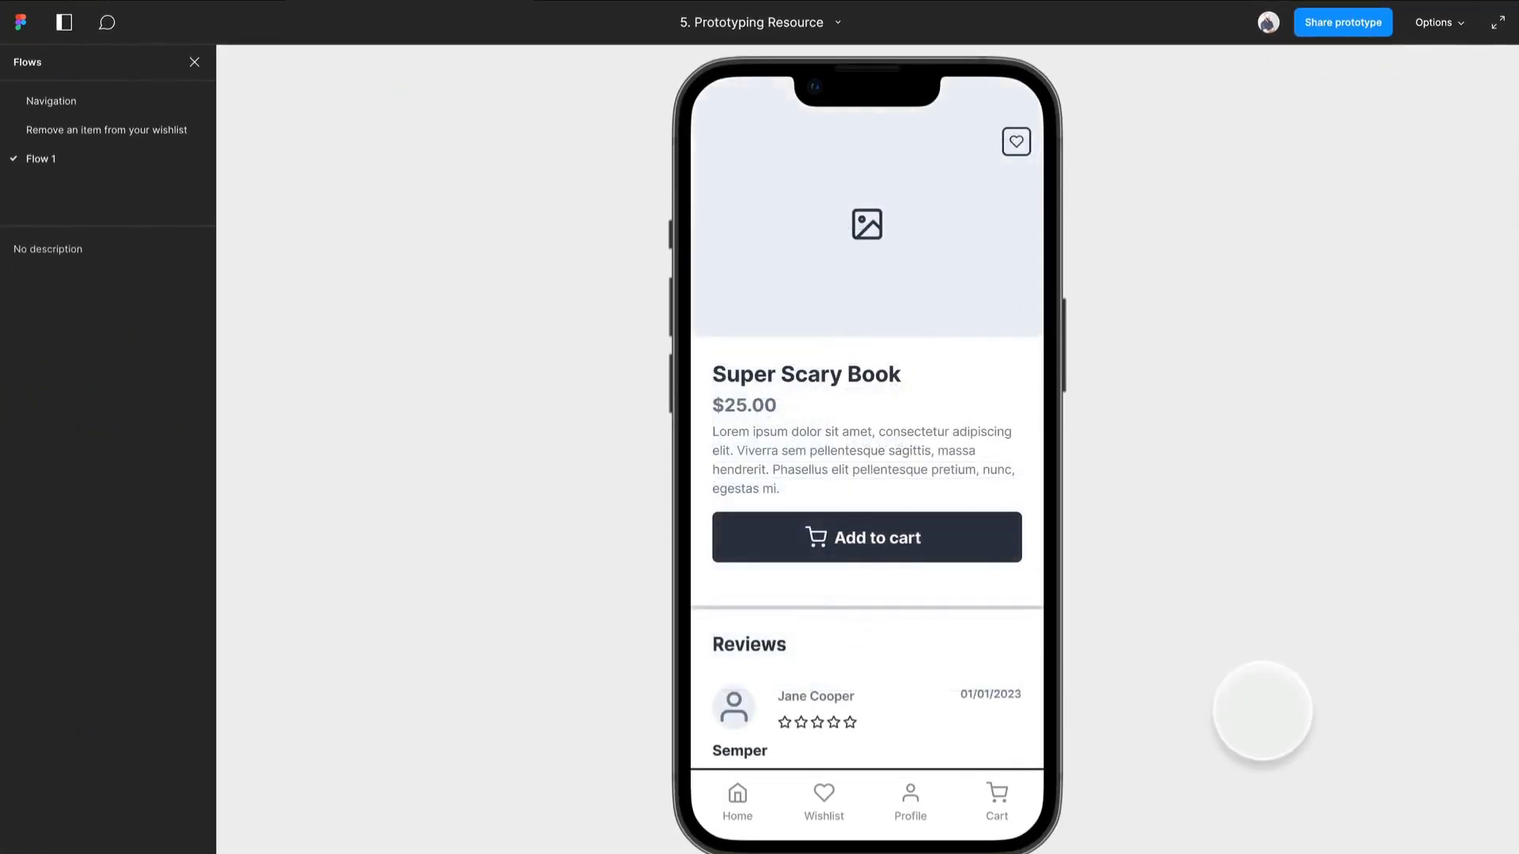
pyautogui.scroll(-10, 910, 515)
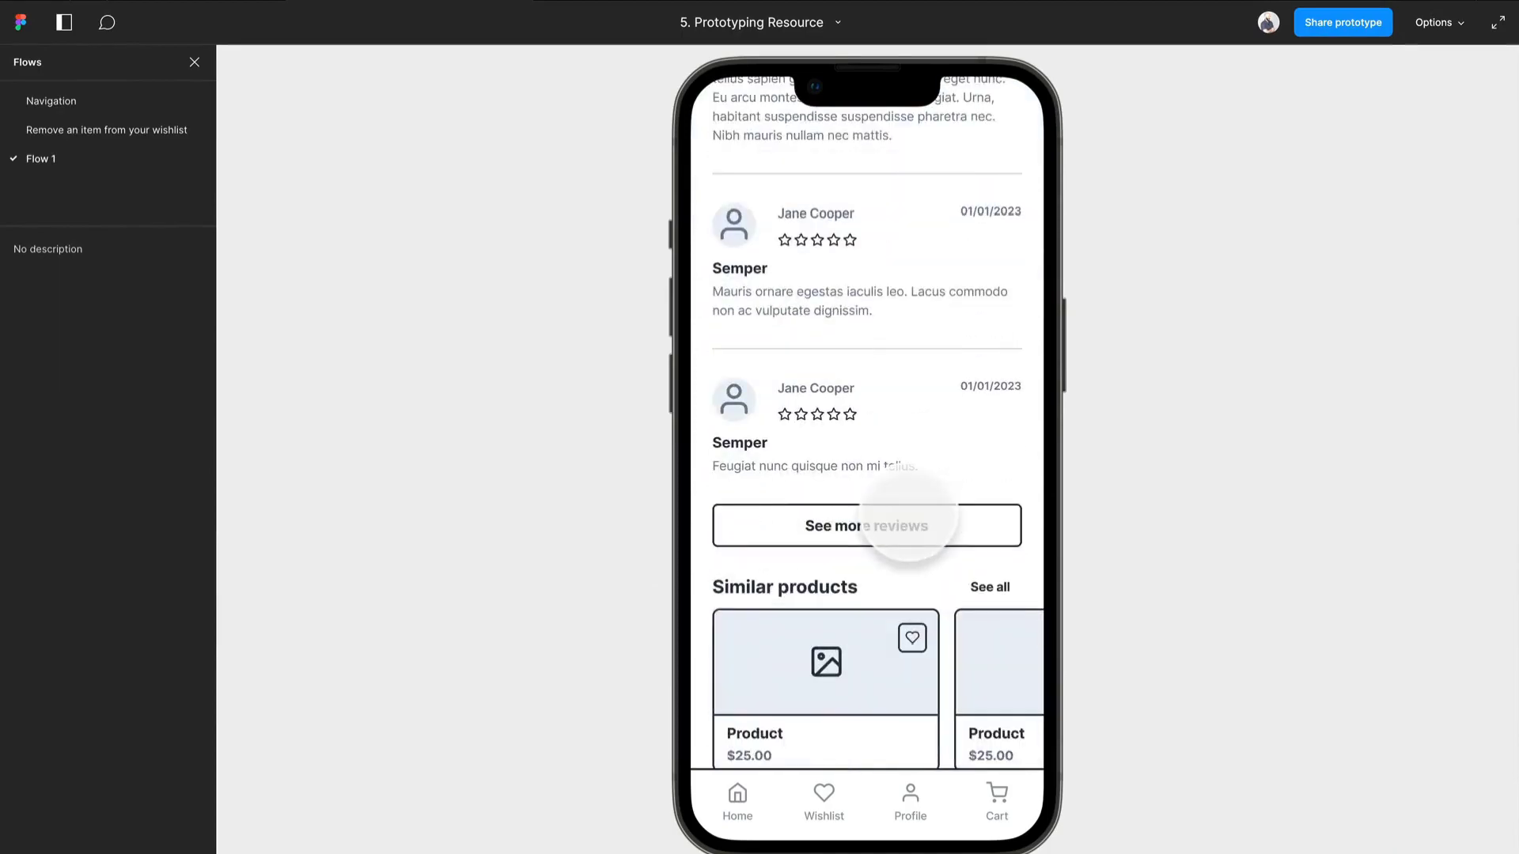
pyautogui.scroll(10, 908, 522)
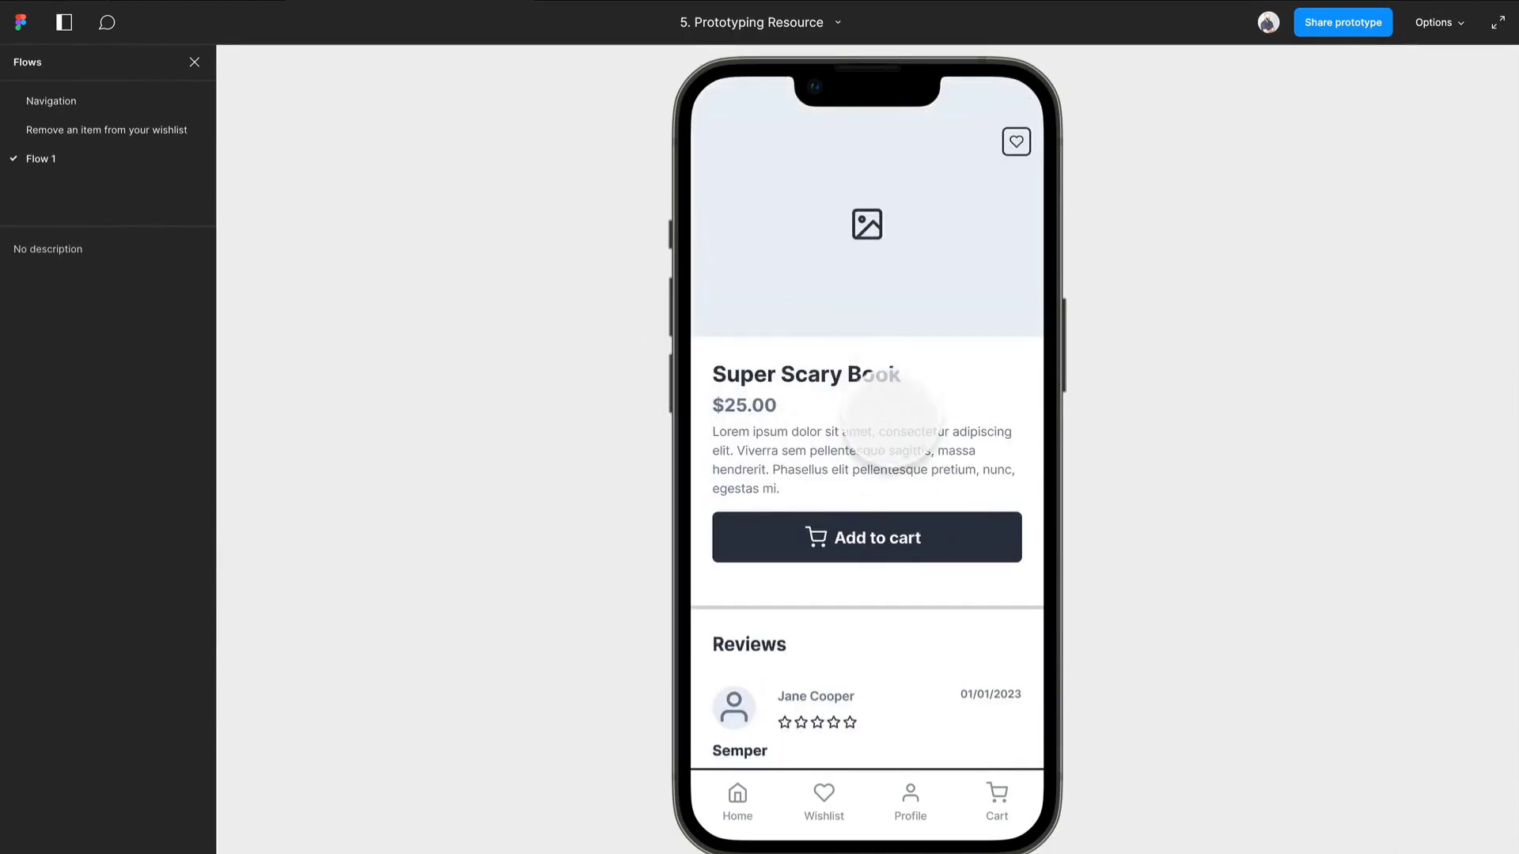
pyautogui.scroll(-1, 889, 416)
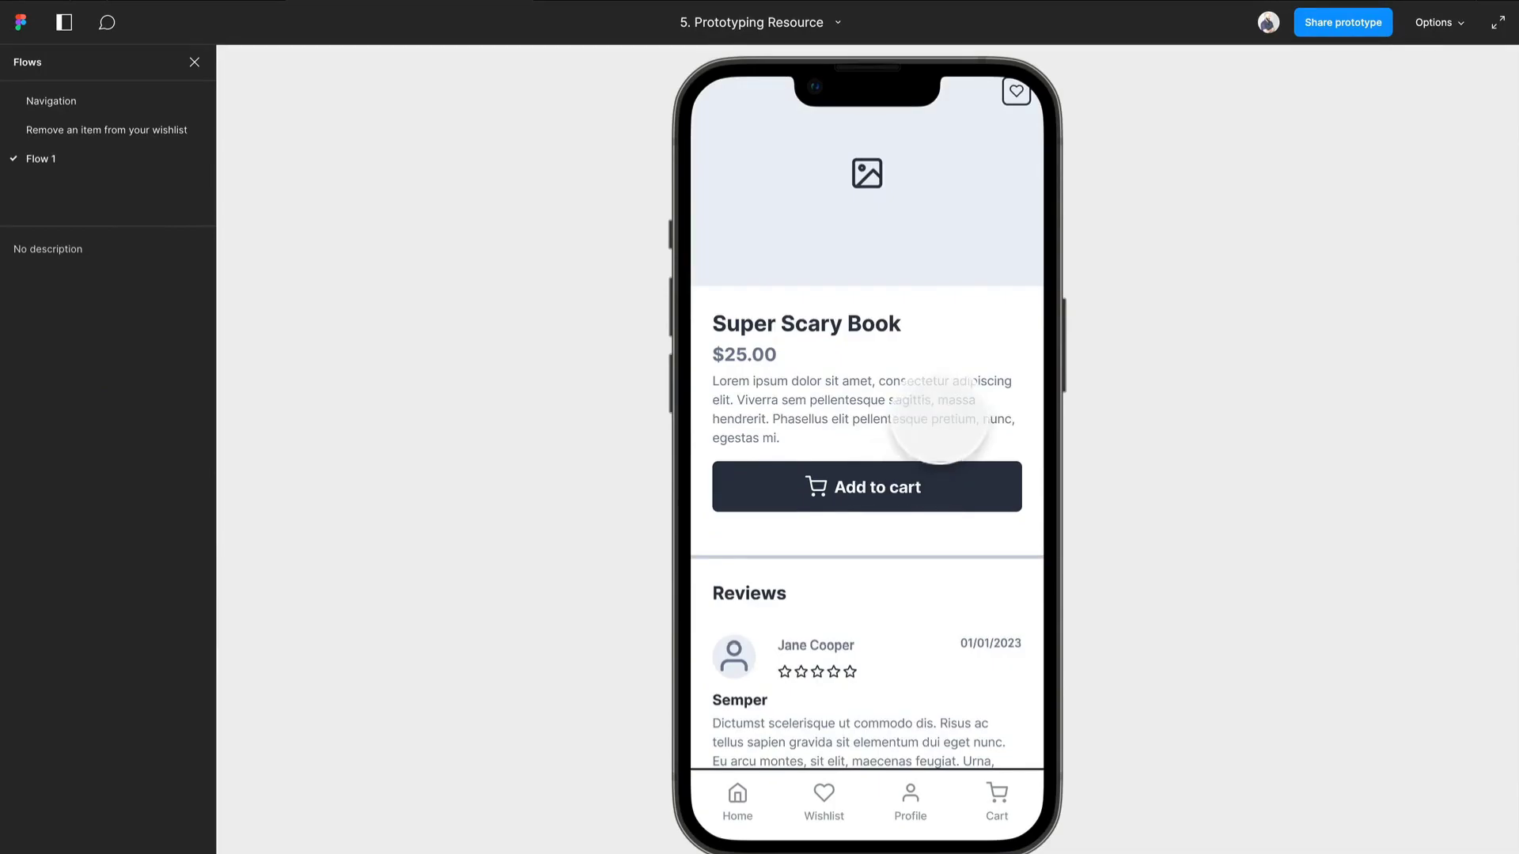
pyautogui.scroll(-6, 865, 468)
pyautogui.scroll(4, 864, 498)
pyautogui.scroll(-4, 871, 495)
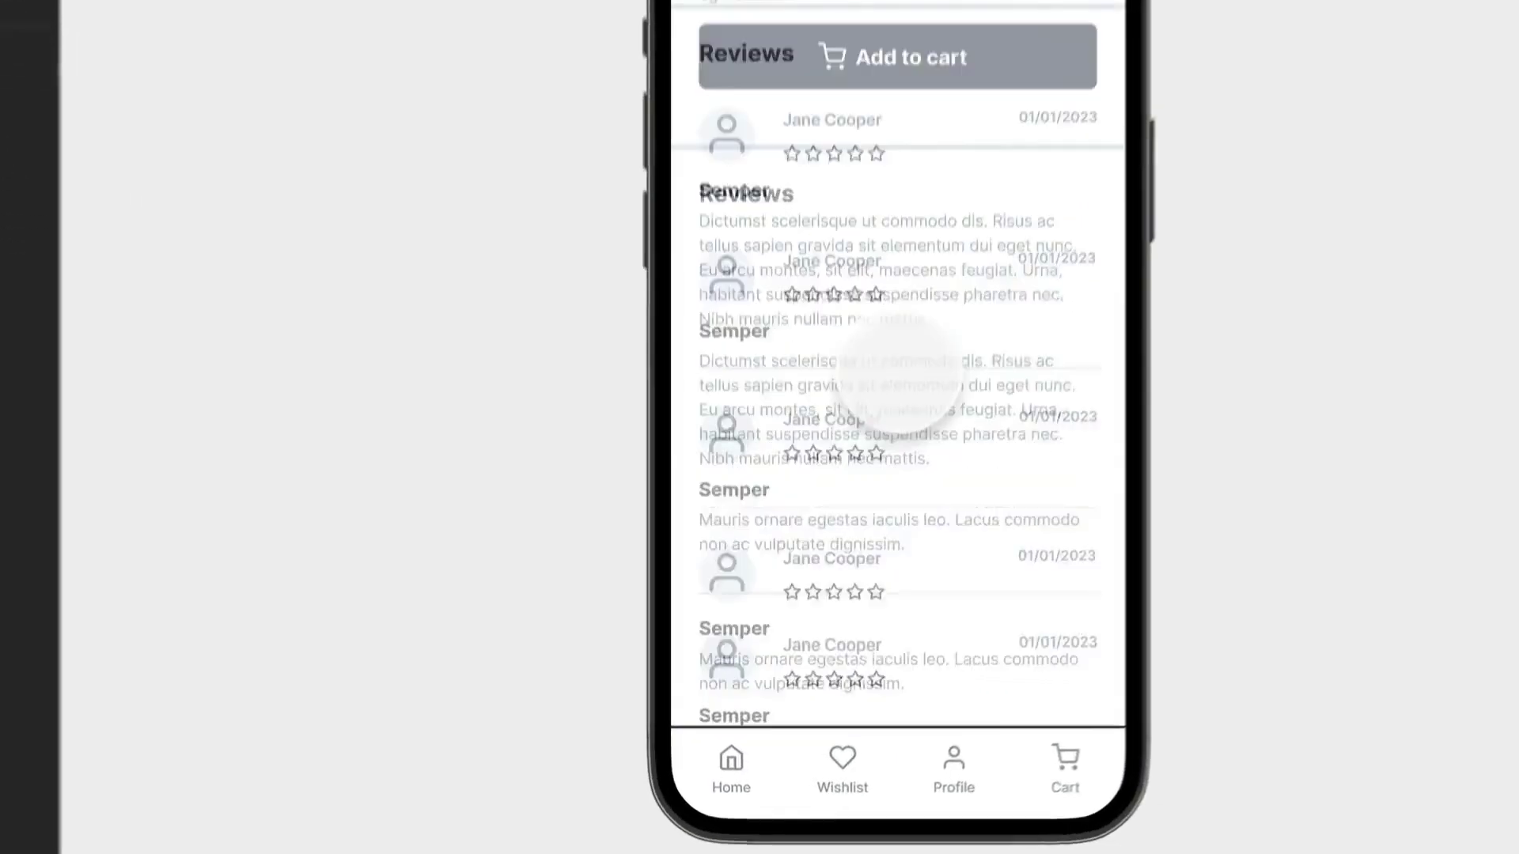
pyautogui.scroll(-3, 898, 372)
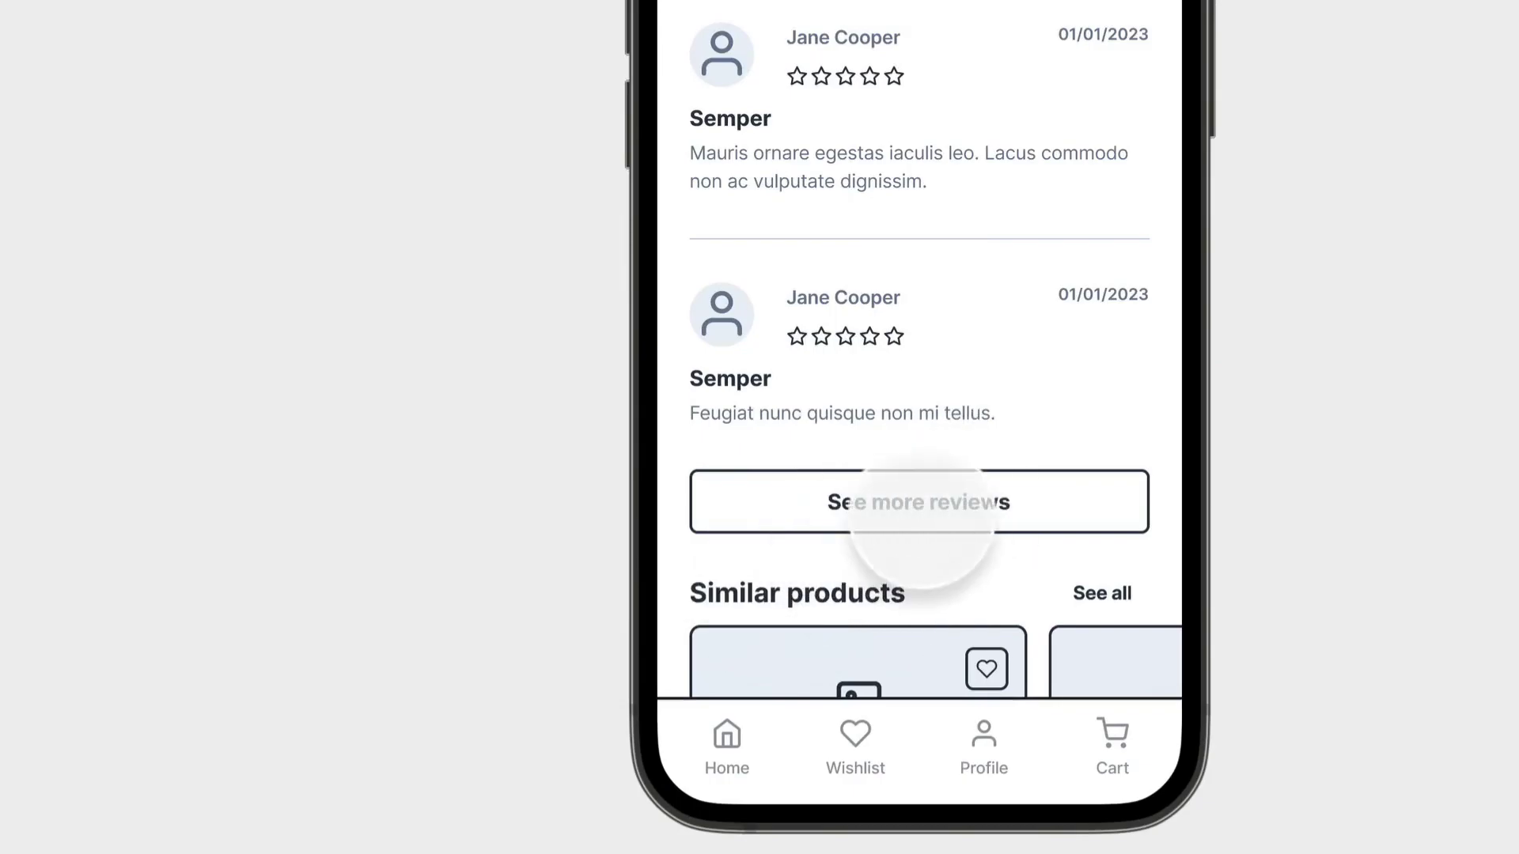
pyautogui.scroll(5, 922, 638)
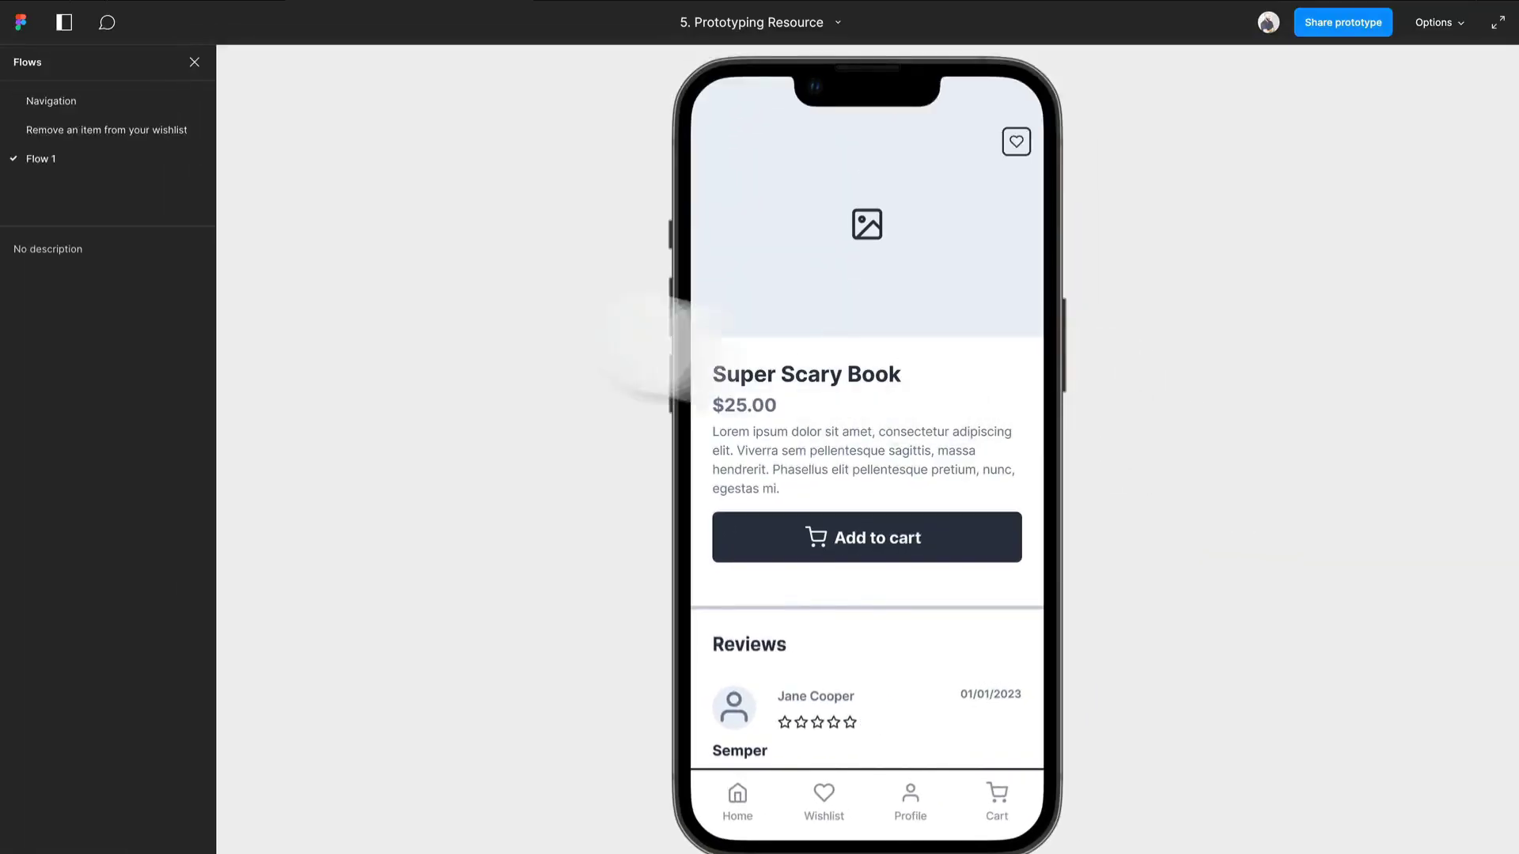
pyautogui.press('r')
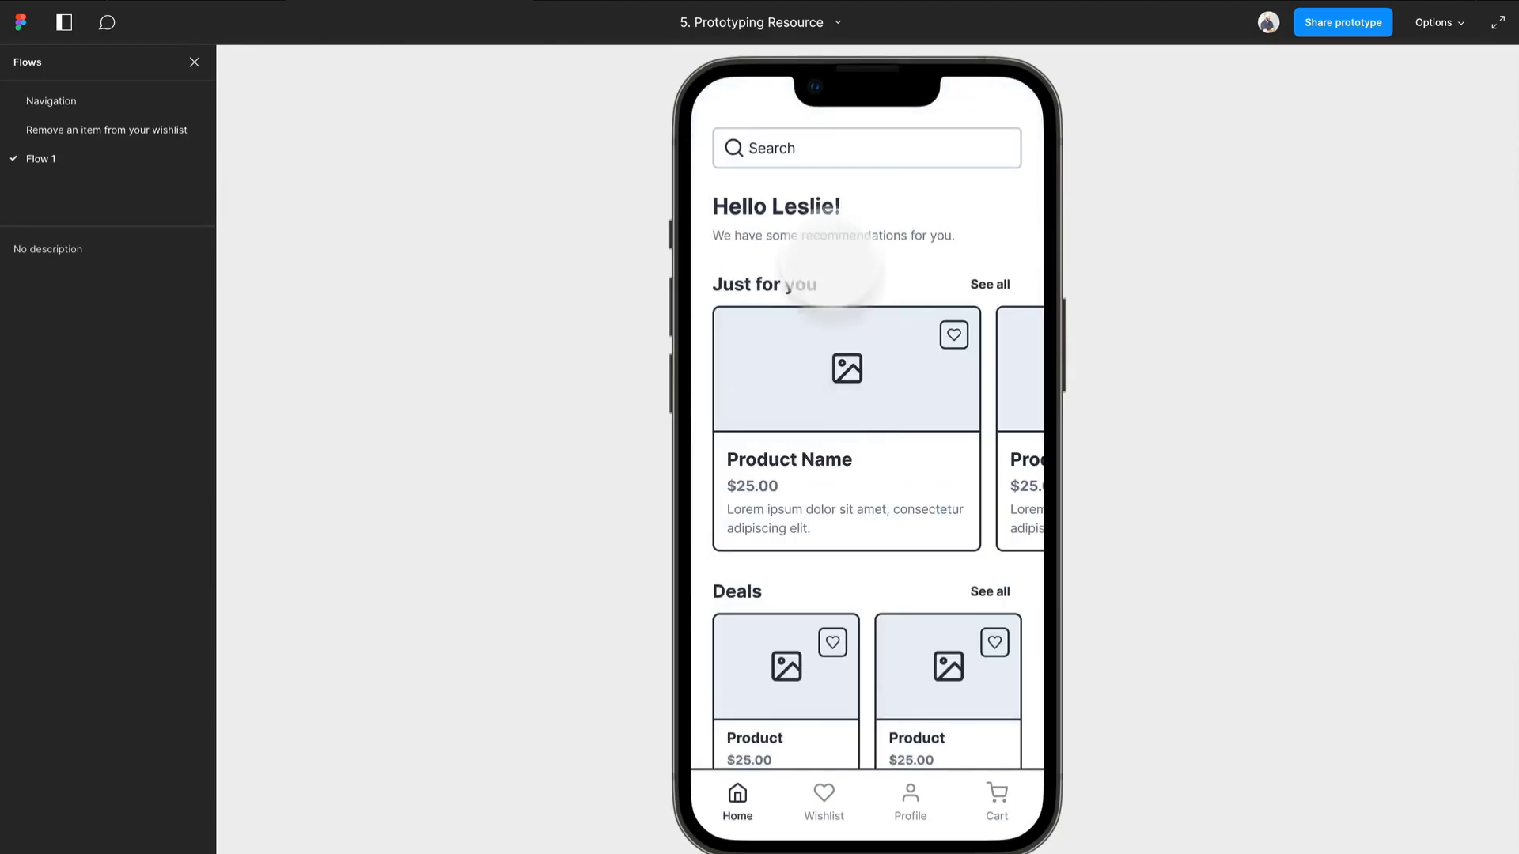
# - Preview Flow 1 from the home screen's search field through Go and the Books suggestion to the results list
pyautogui.click(837, 162)
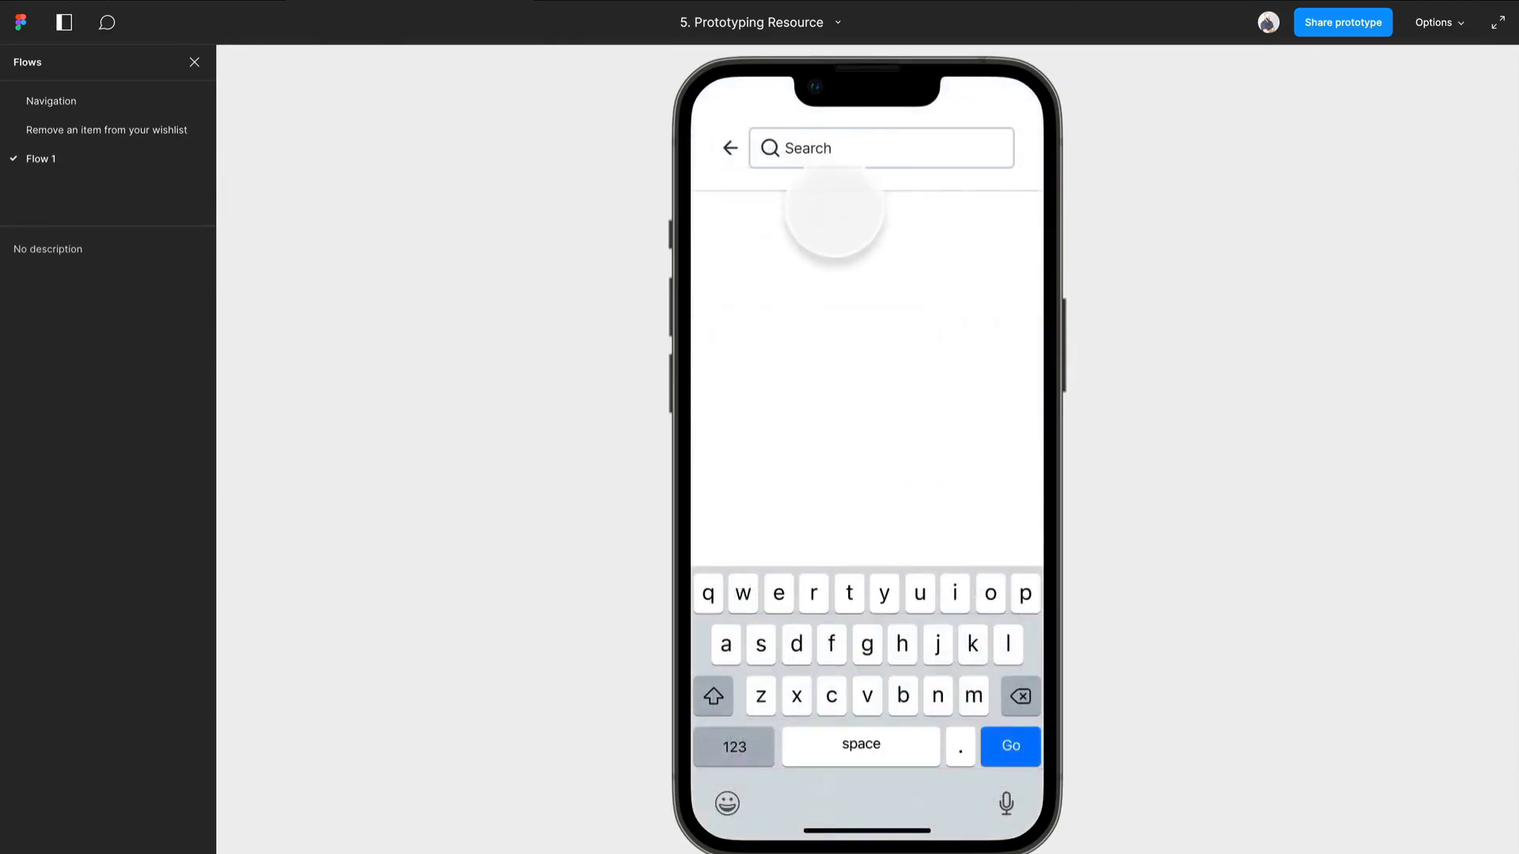
pyautogui.click(1011, 746)
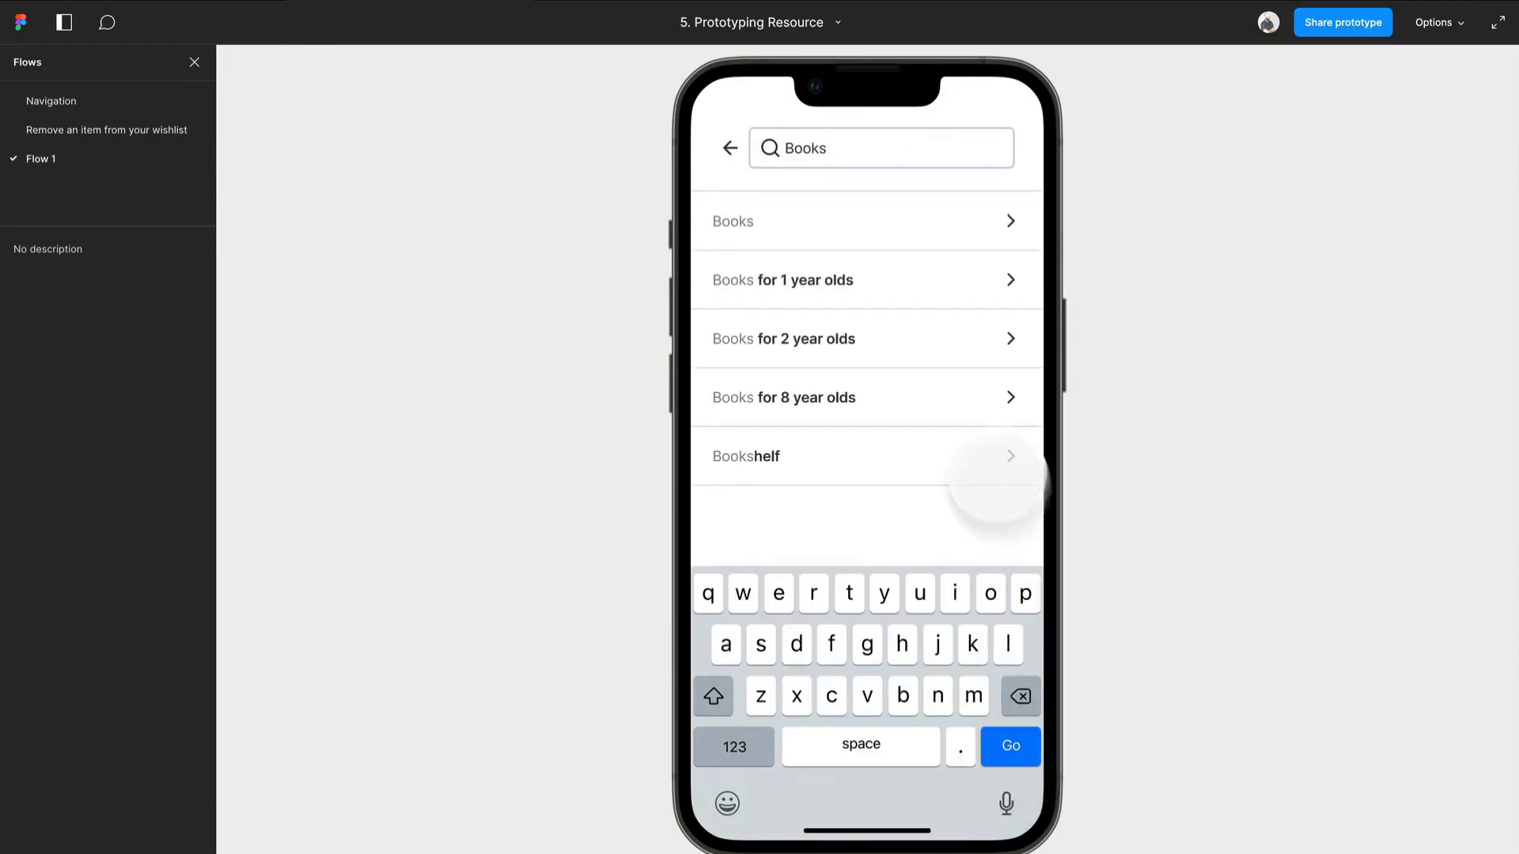
pyautogui.click(978, 231)
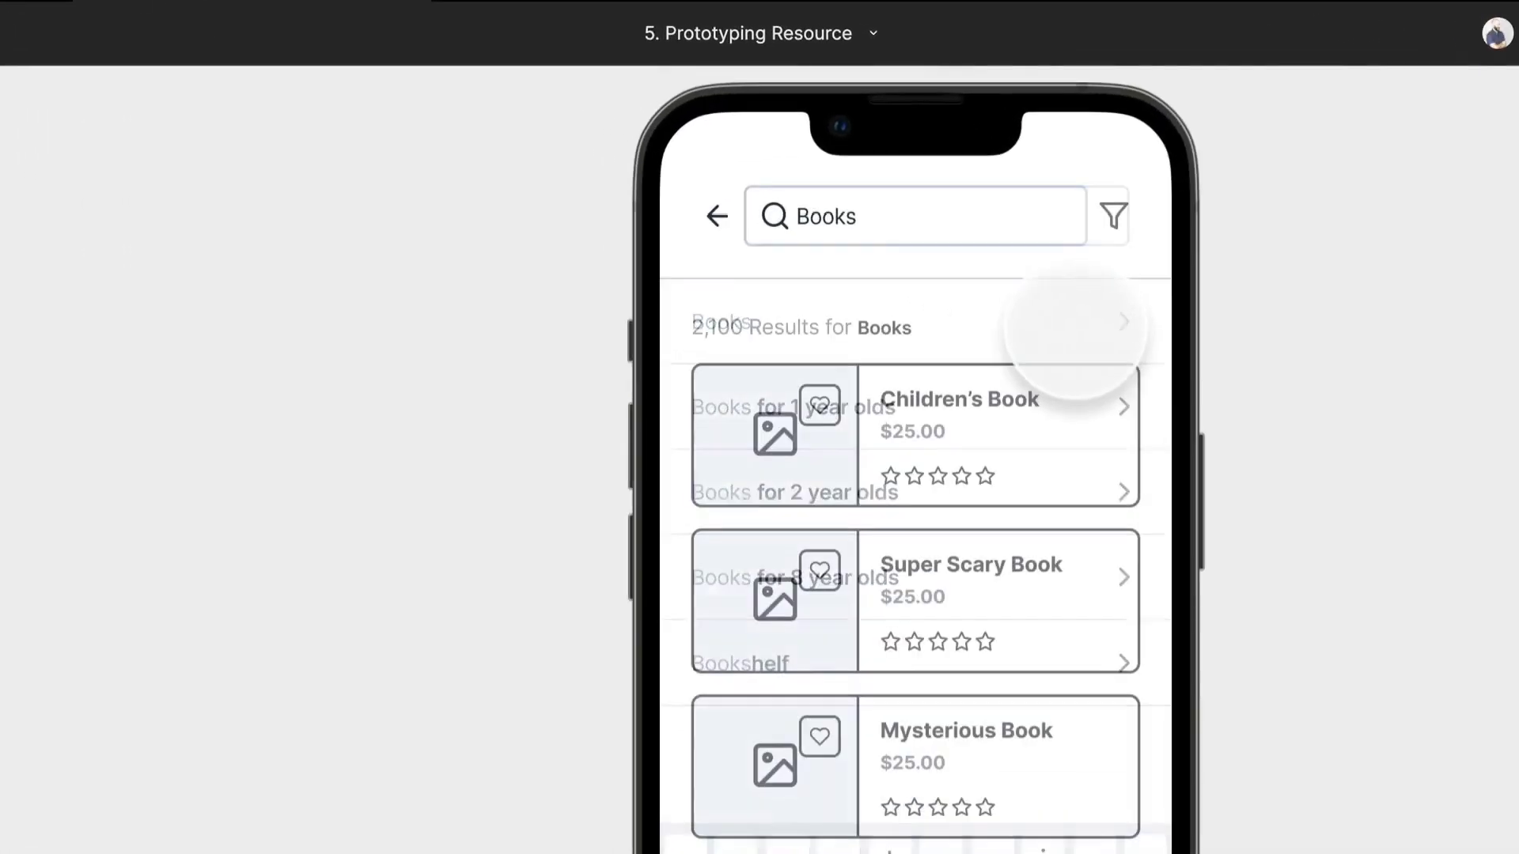
# - Test the Filters overlay with Price: Low to High, Books and a format change, then return to the results and open Super Scary Book
pyautogui.click(1112, 215)
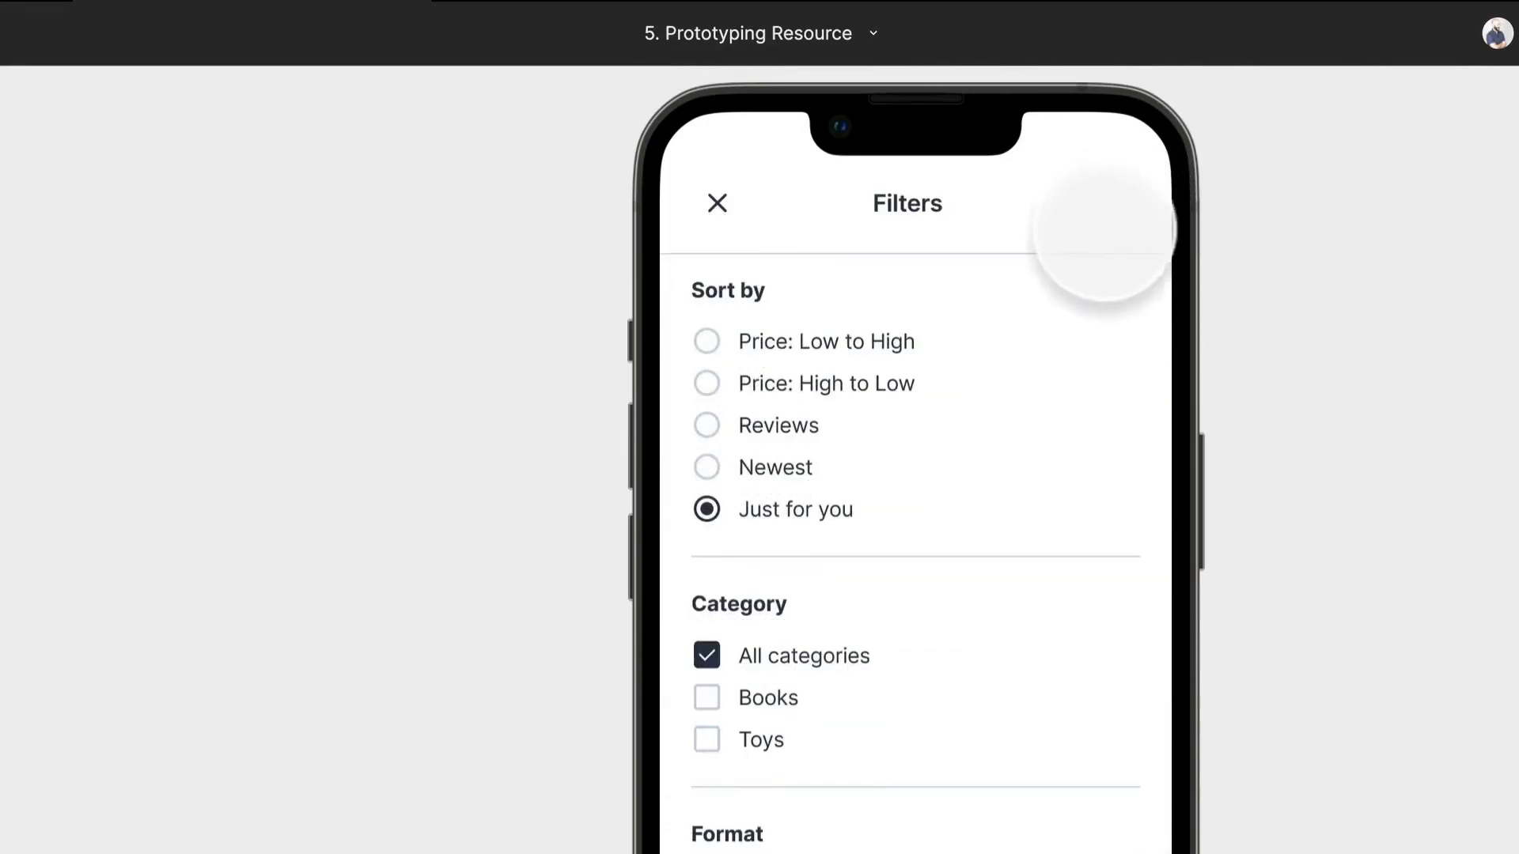
pyautogui.click(700, 342)
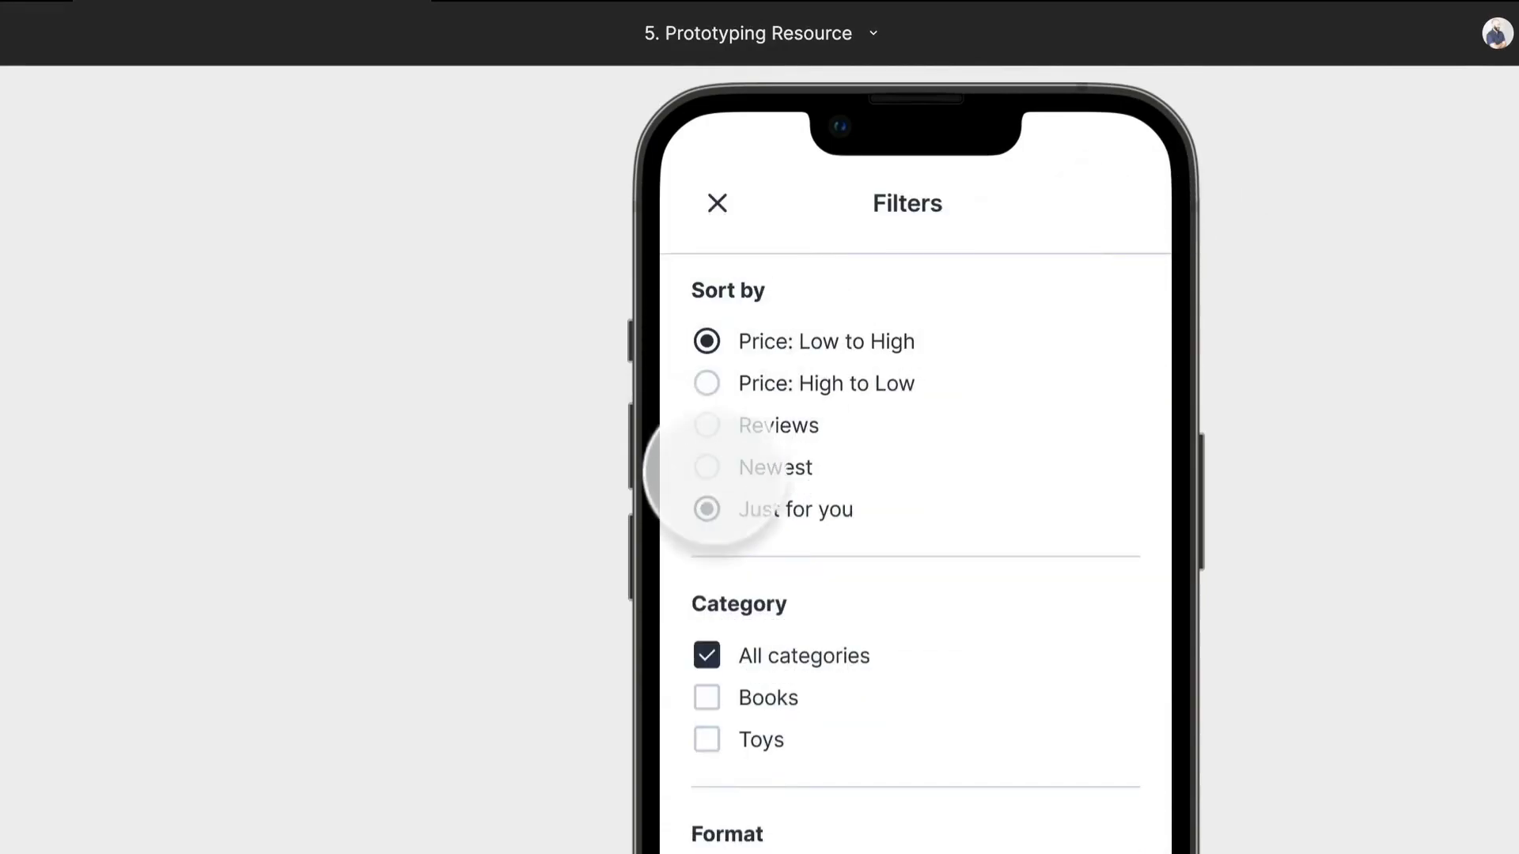
pyautogui.click(706, 504)
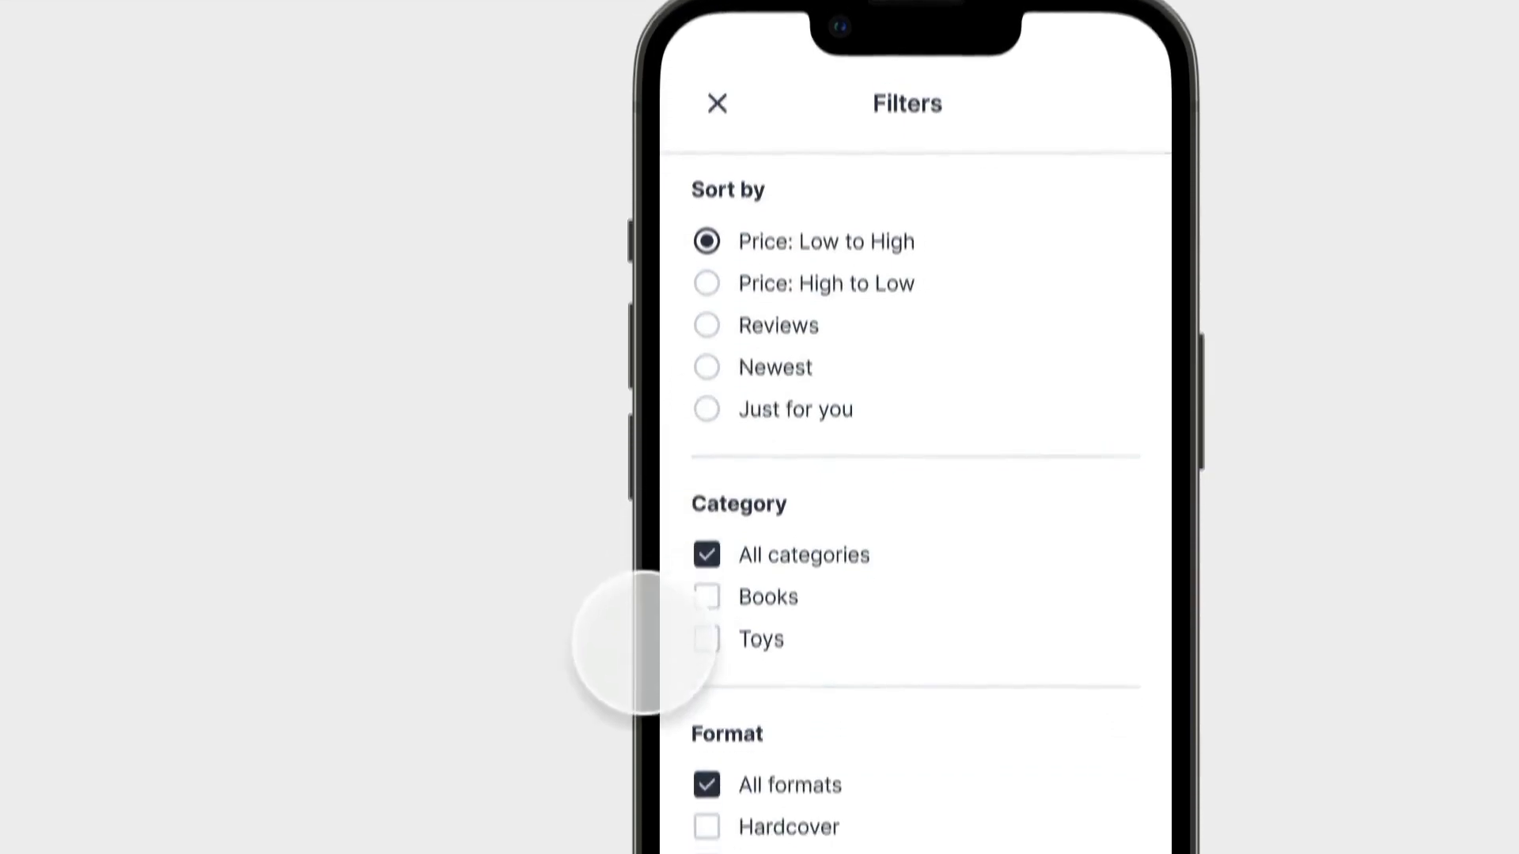
pyautogui.click(707, 698)
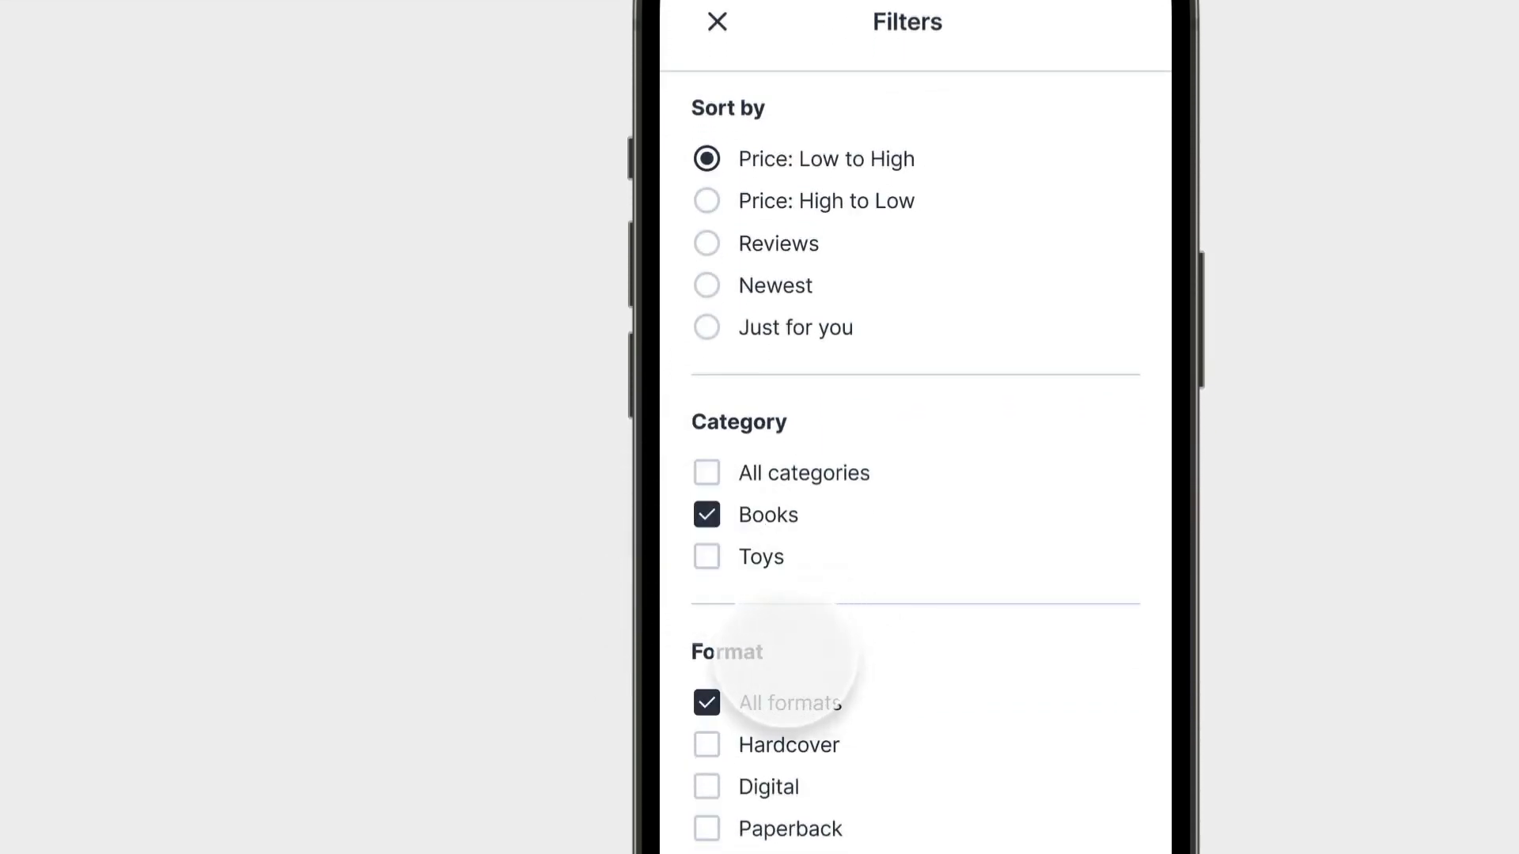
pyautogui.click(707, 703)
pyautogui.click(707, 607)
pyautogui.click(1044, 787)
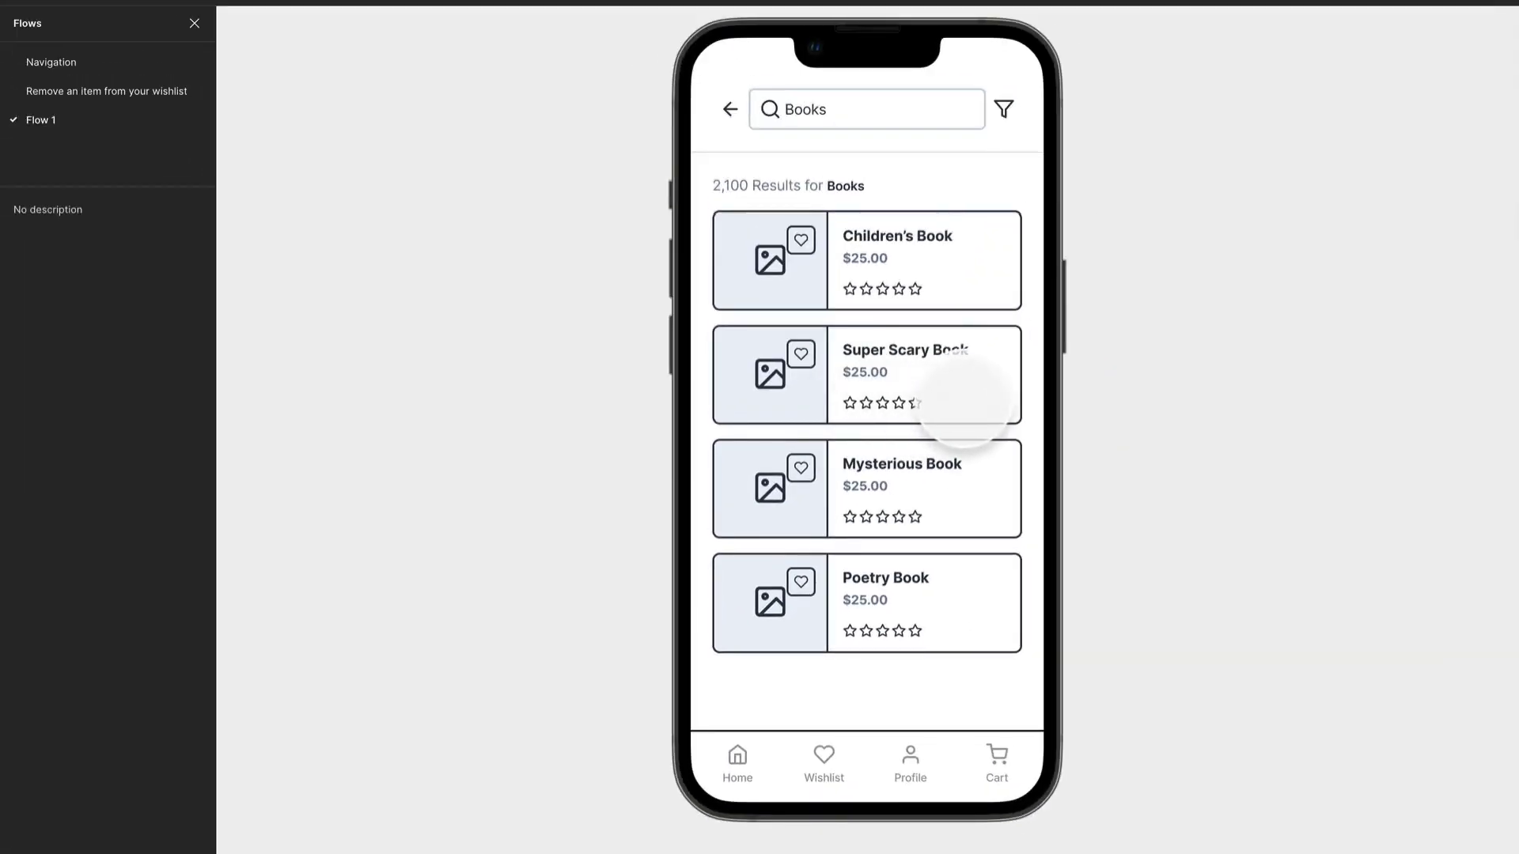
pyautogui.click(1005, 395)
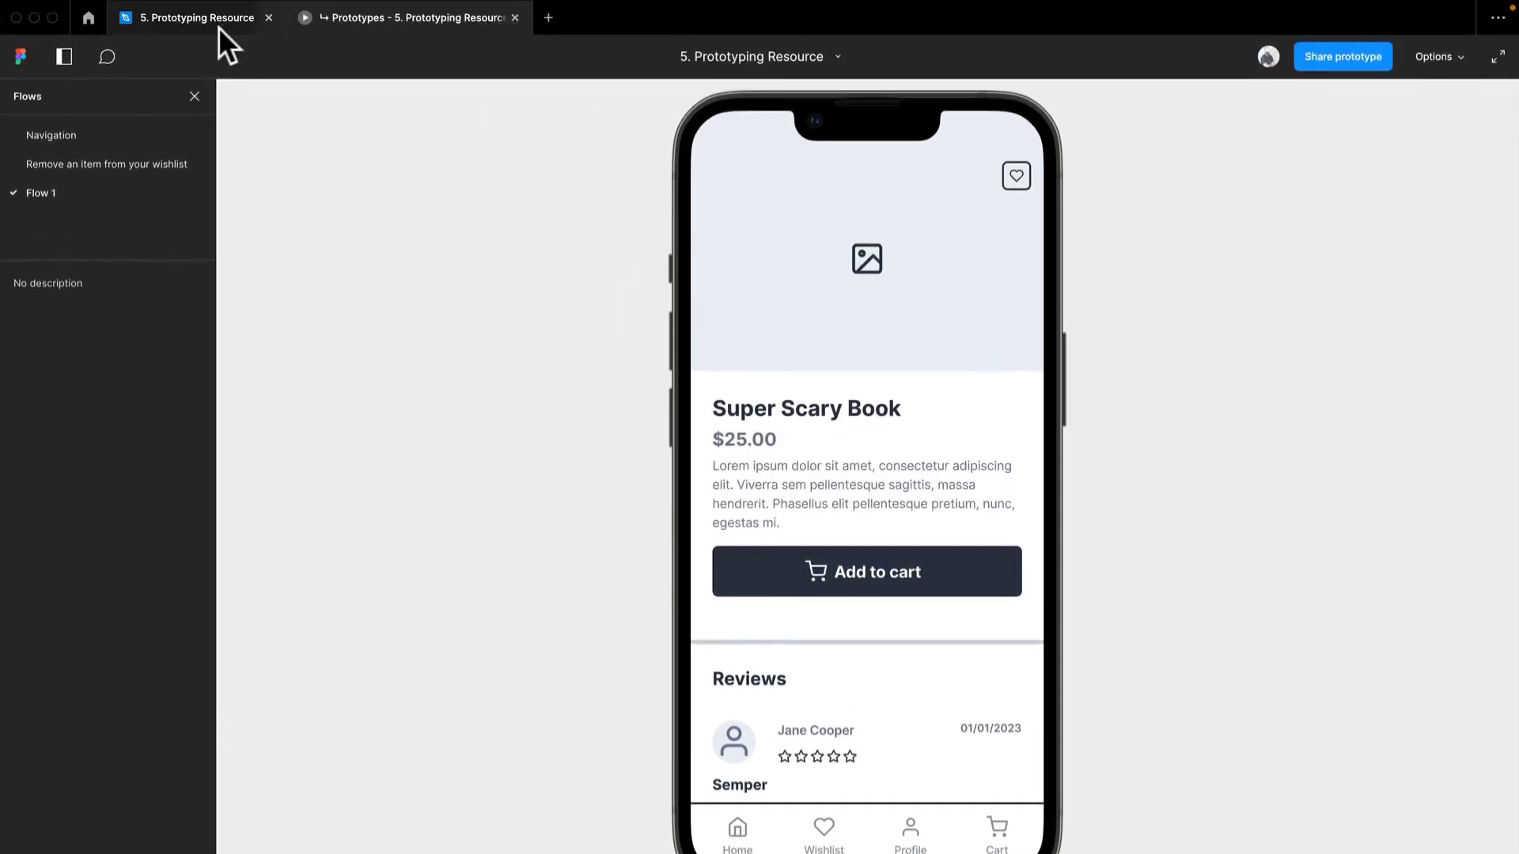
# - Return to the design file and rename the home screen's Flow 1 starting point as Finding a product
pyautogui.click(216, 27)
pyautogui.moveTo(484, 492); pyautogui.dragTo(1046, 484)
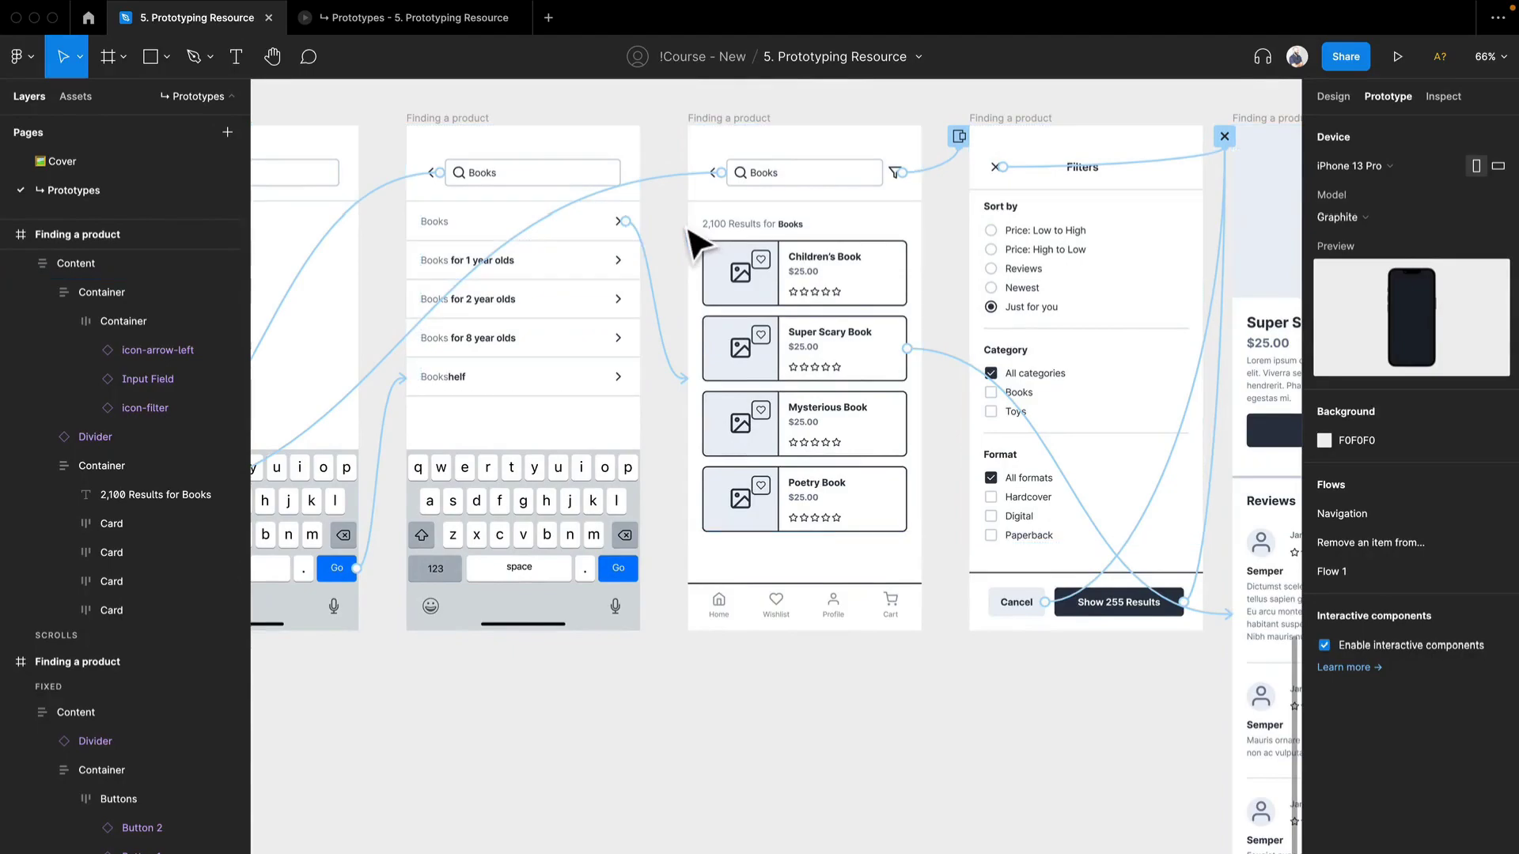
pyautogui.scroll(-4, 413, 126)
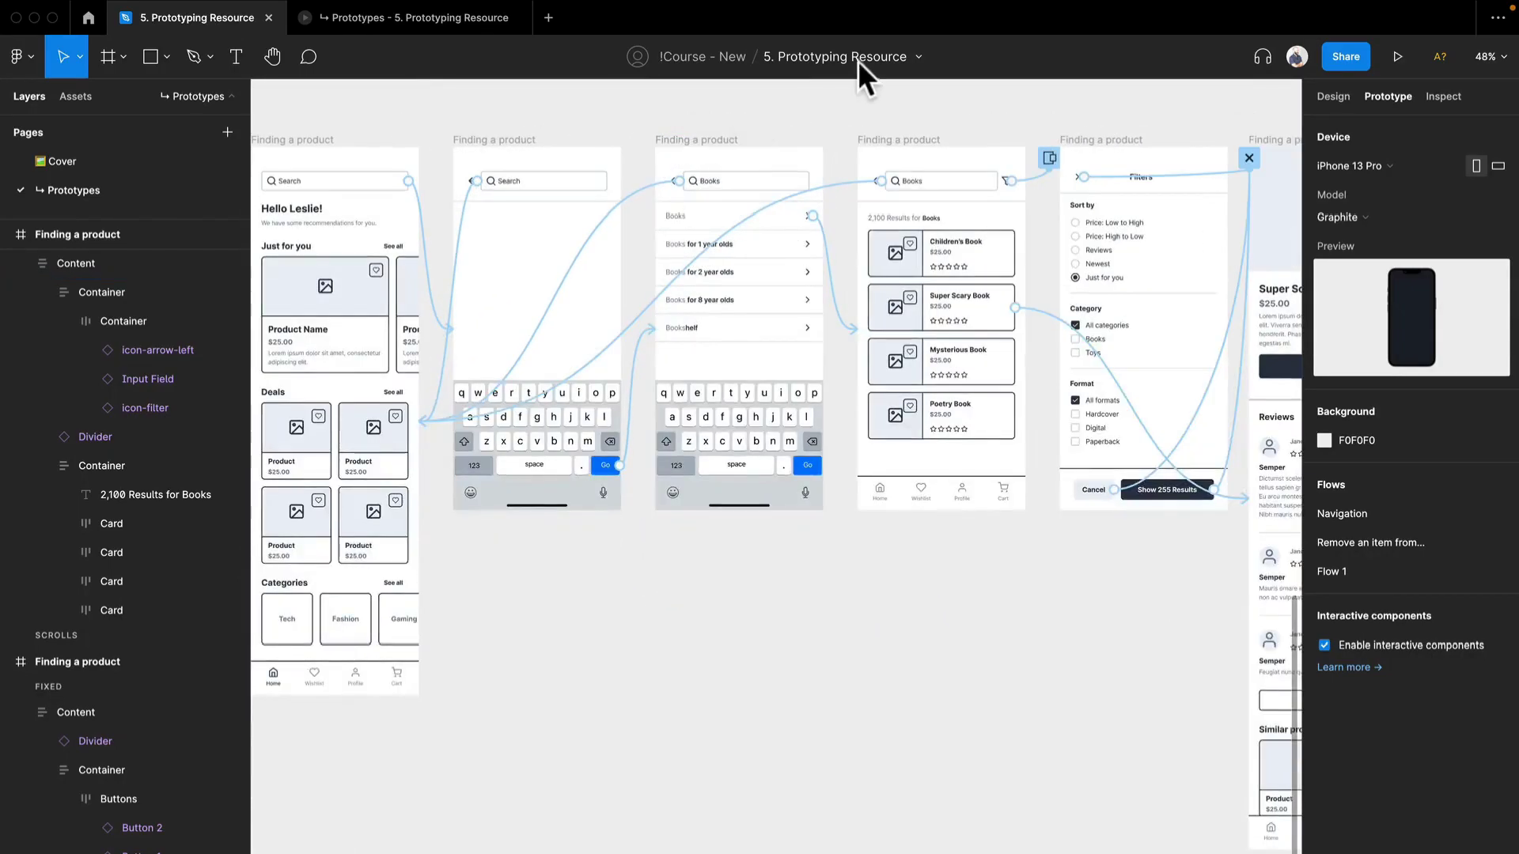
pyautogui.moveTo(502, 149); pyautogui.dragTo(801, 188)
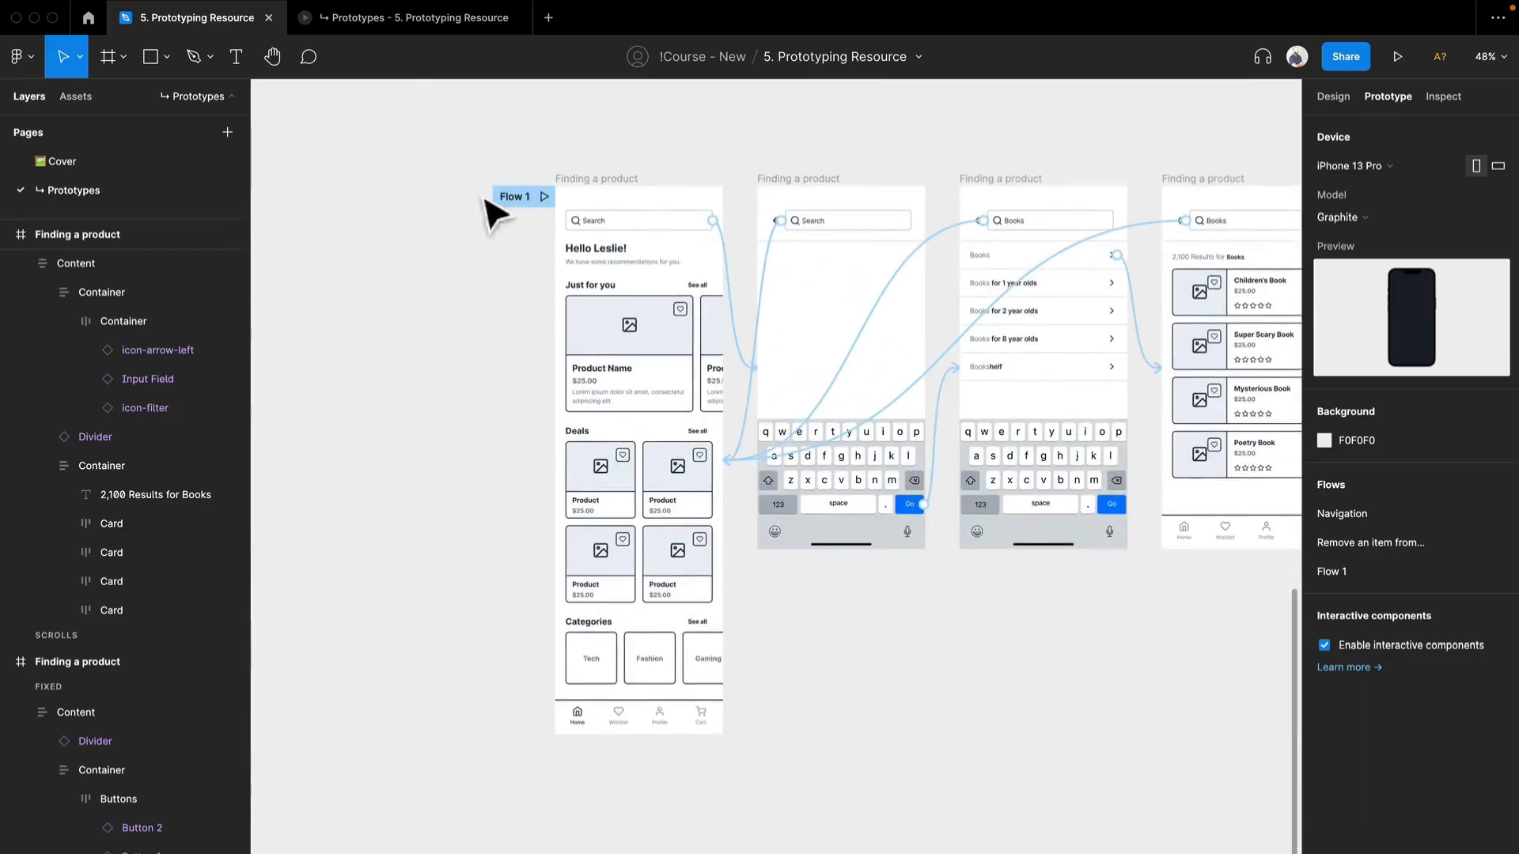
pyautogui.doubleClick(504, 197)
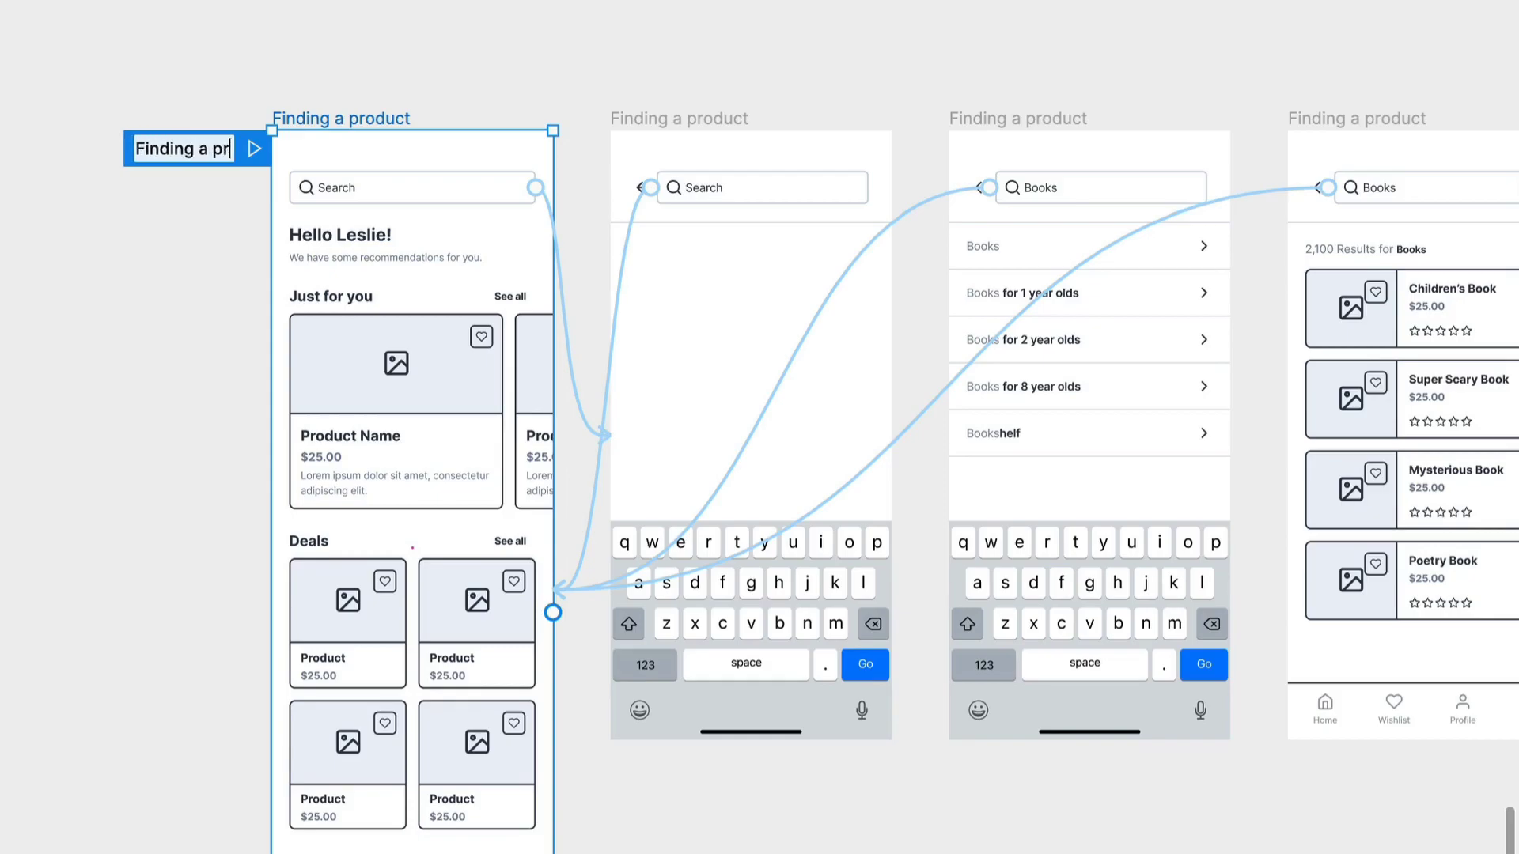
pyautogui.press('Return')
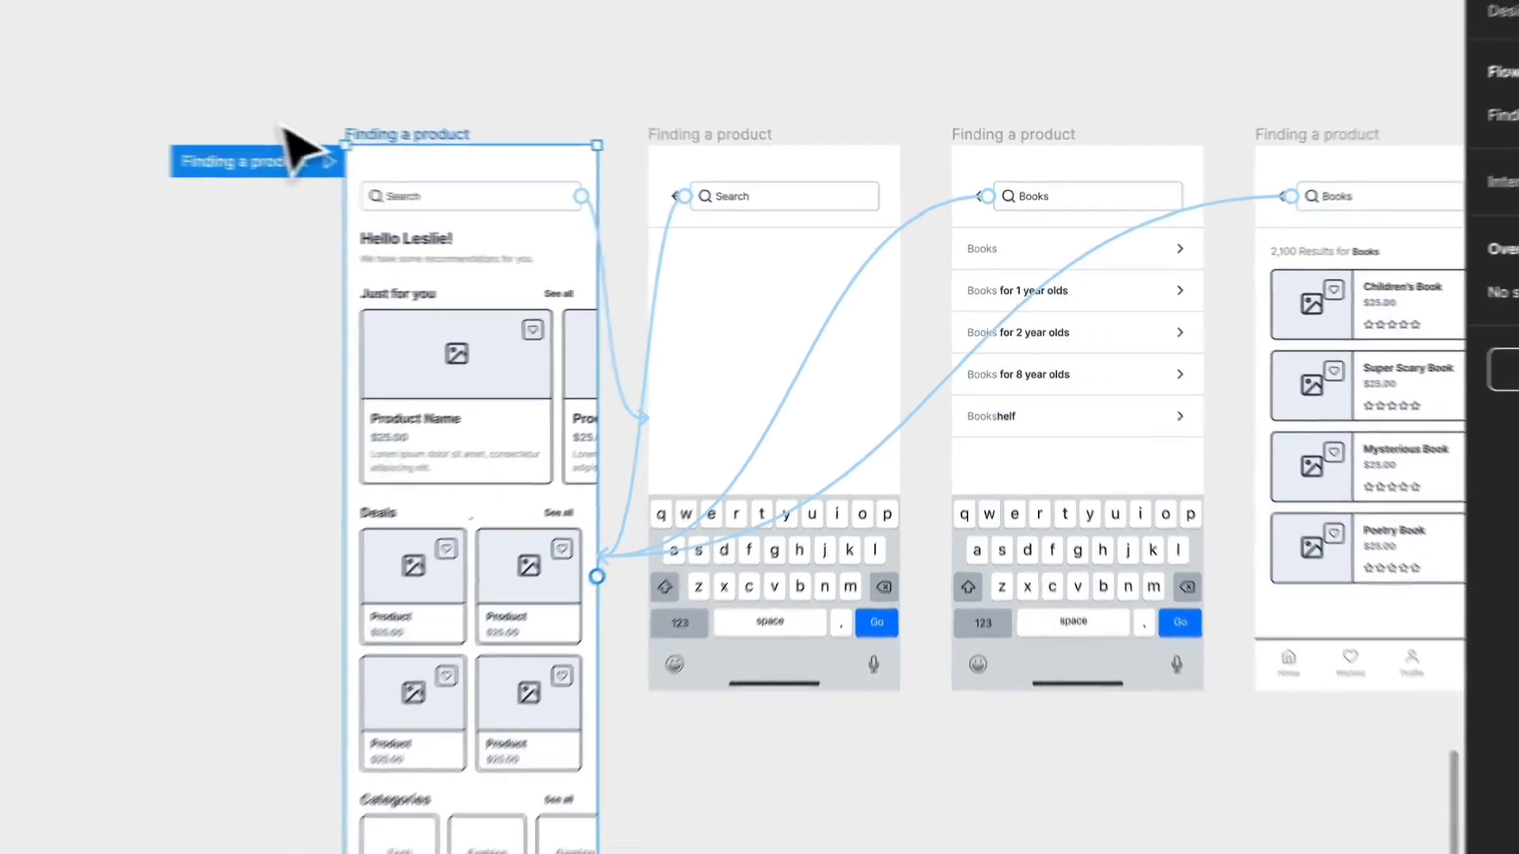